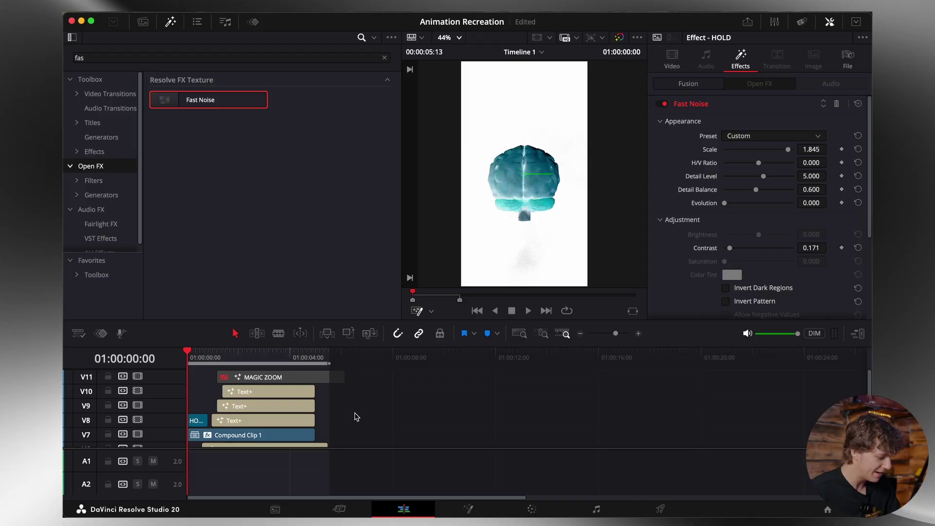
# Step: Play back the brain title animation and check the Adjustment Clip, leaving the playhead at 01:00:08:02
pyautogui.scroll(2, 350, 414)
pyautogui.press('space')
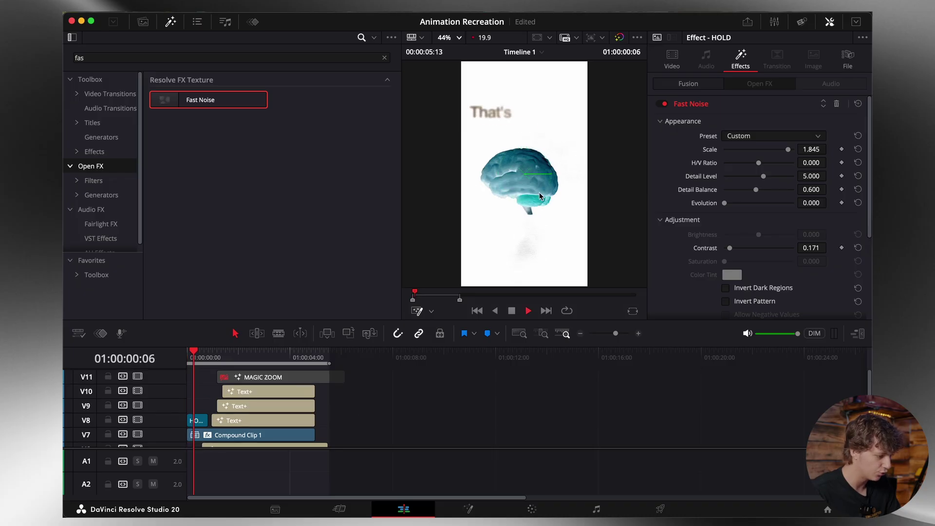
pyautogui.press('space')
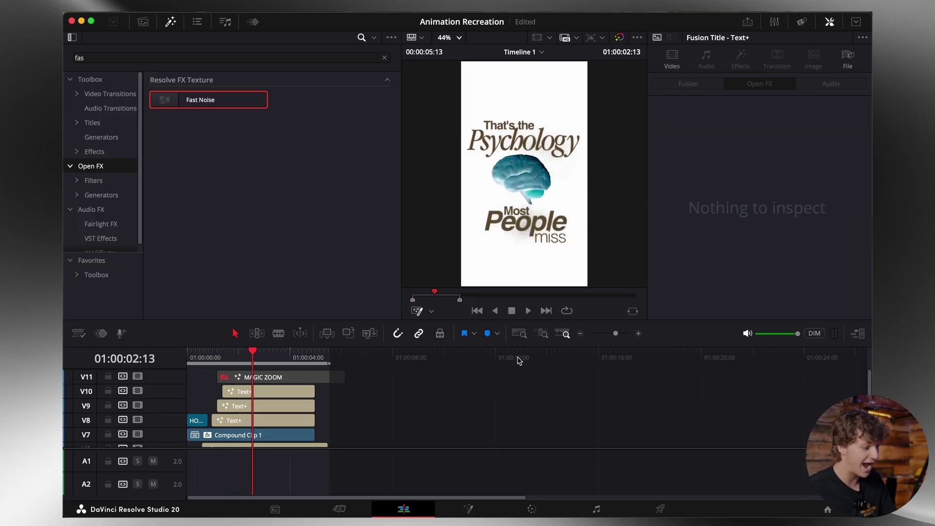
pyautogui.scroll(-2, 300, 429)
pyautogui.click(269, 427)
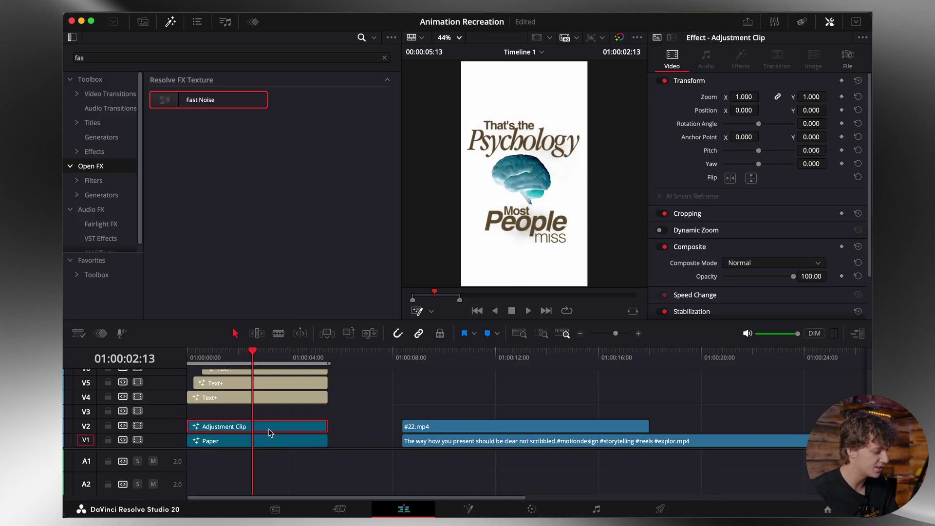
pyautogui.click(304, 408)
pyautogui.scroll(3, 303, 410)
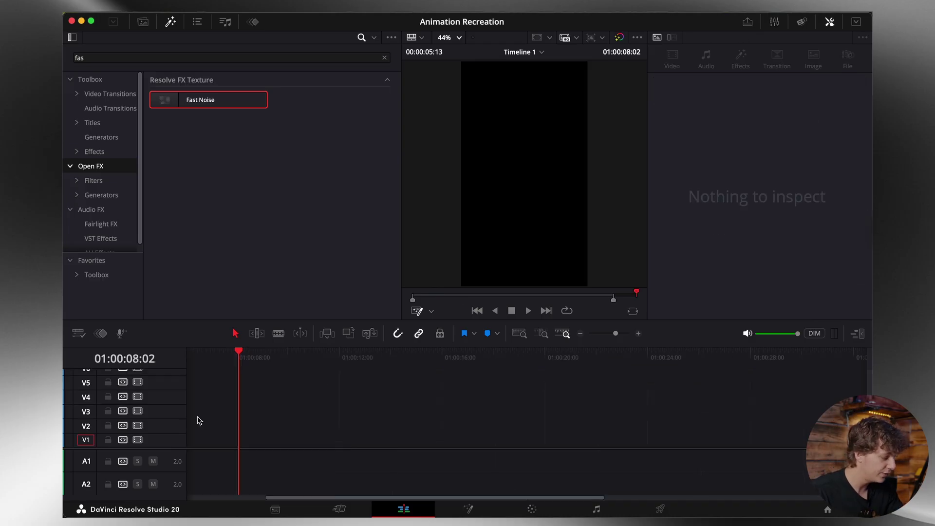
# Step: Add a Paper generator to V1 at 01:00:08:02
pyautogui.click(385, 57)
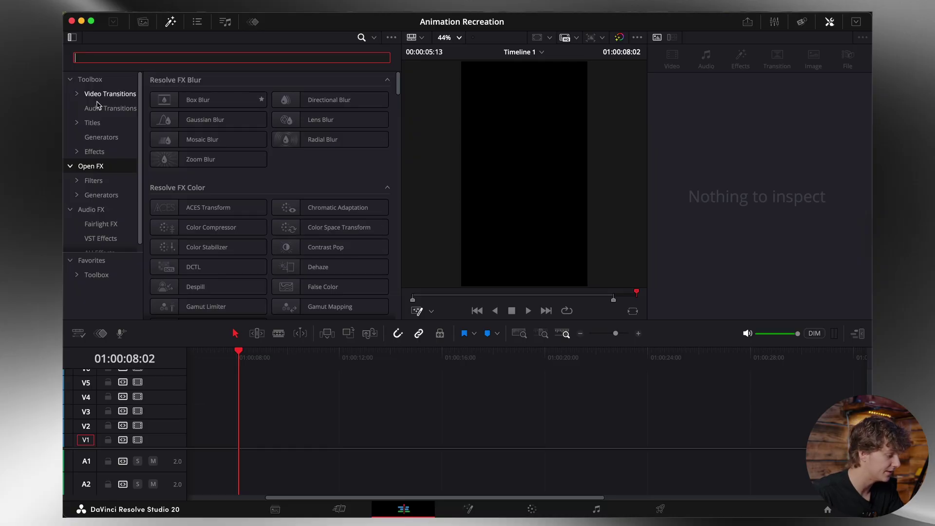
pyautogui.click(97, 152)
pyautogui.click(89, 139)
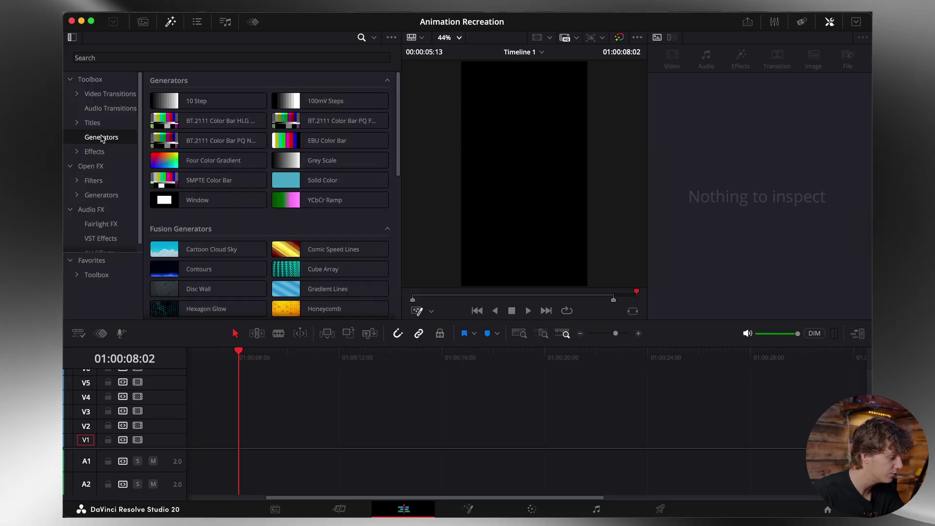
pyautogui.scroll(-5, 307, 200)
pyautogui.moveTo(316, 181); pyautogui.dragTo(269, 441)
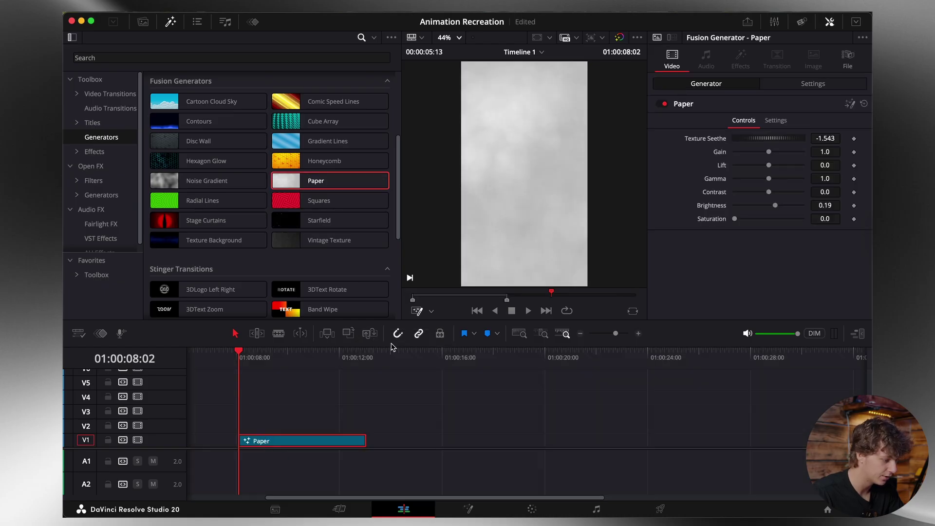
# Step: Raise the Paper generator's gain to 1.57 for a near-white background and save the project
pyautogui.scroll(6, 485, 153)
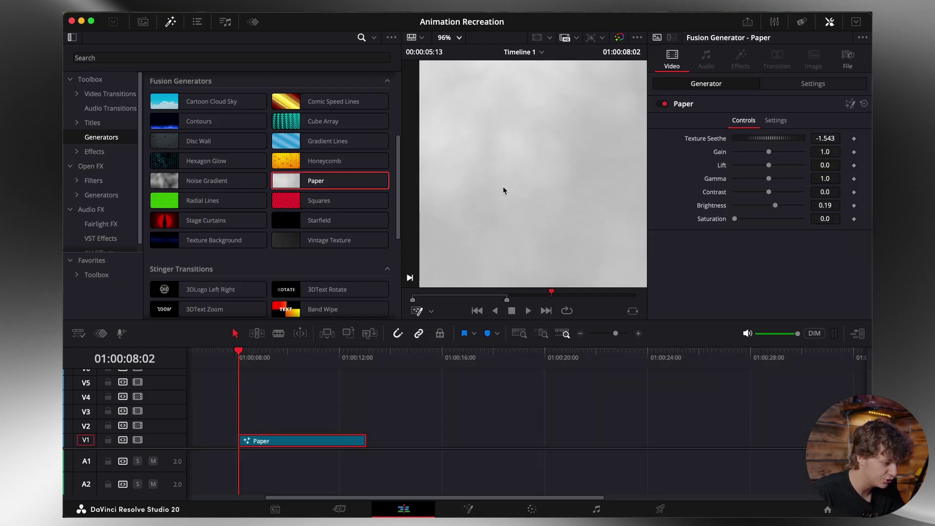
pyautogui.moveTo(769, 152); pyautogui.dragTo(823, 161)
pyautogui.hotkey('shift', 'z')
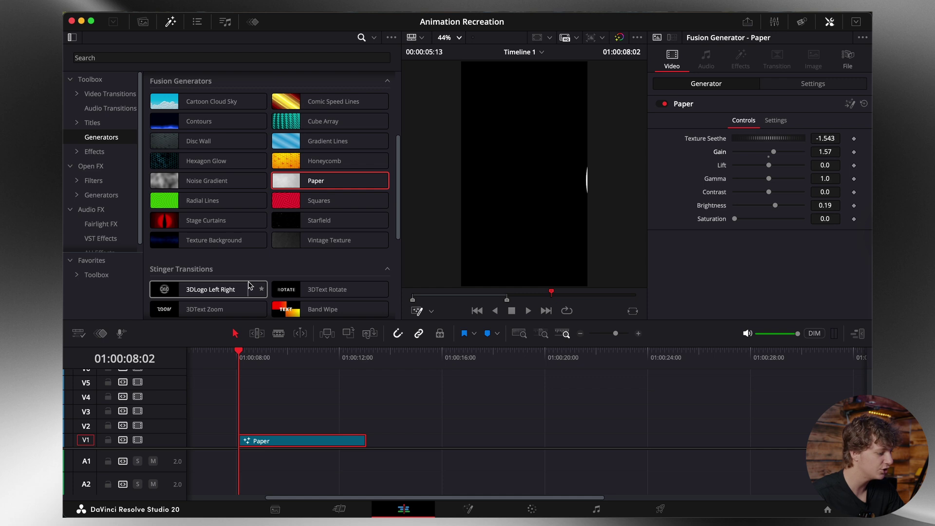
pyautogui.press('super+s')
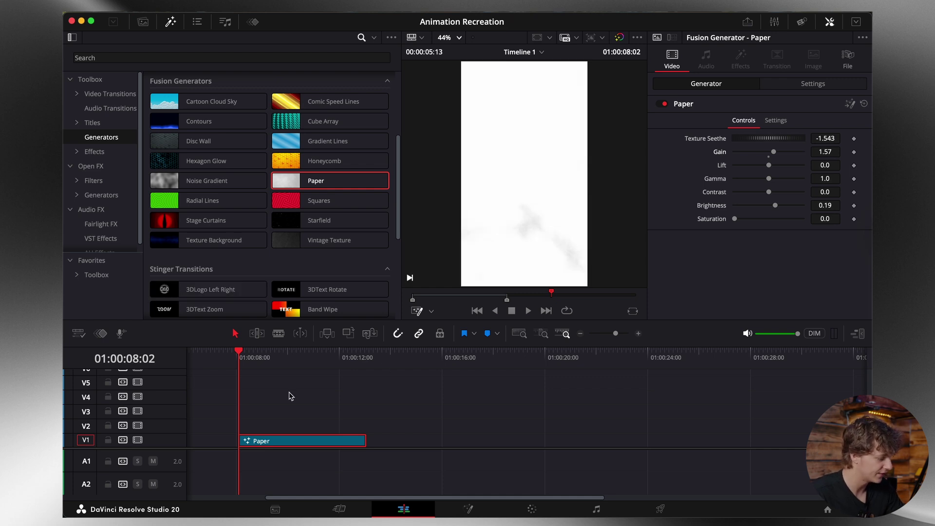
pyautogui.press('super+s')
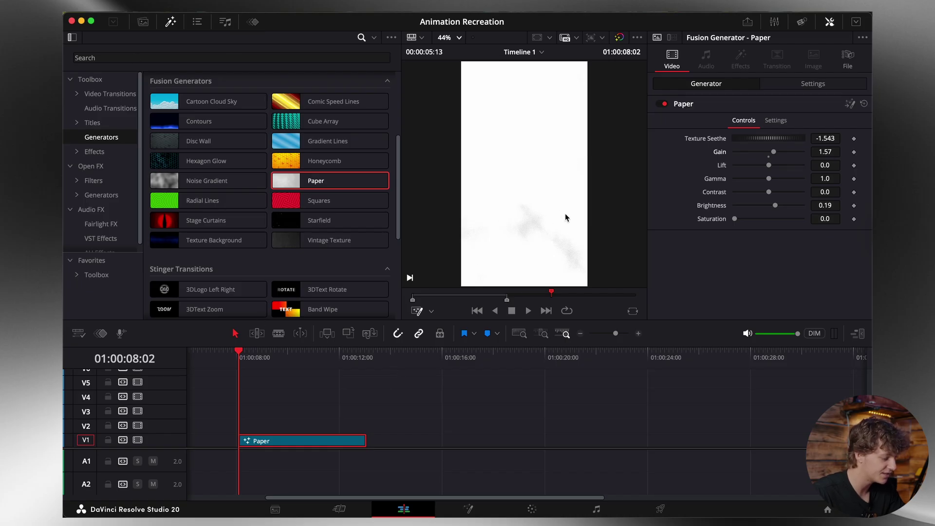
pyautogui.scroll(5, 521, 222)
pyautogui.scroll(-5, 511, 223)
pyautogui.scroll(-1, 503, 227)
pyautogui.rightClick(503, 228)
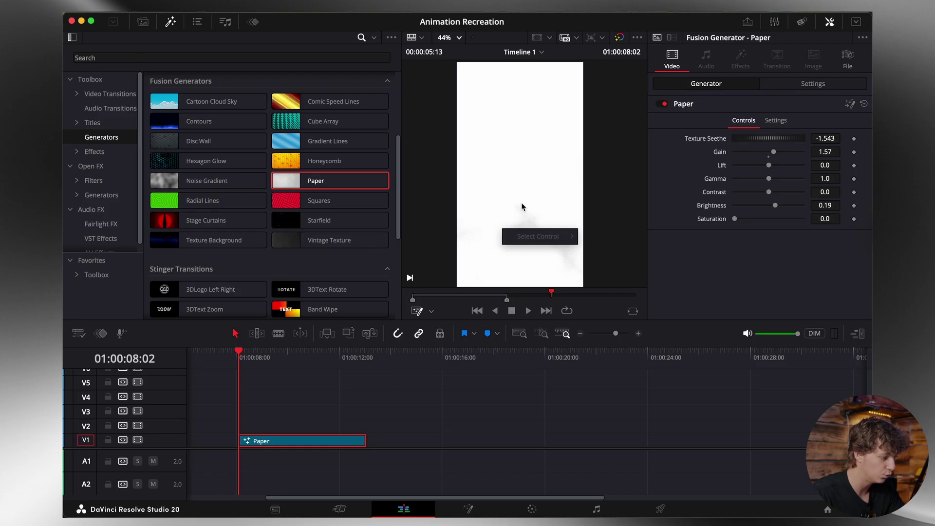
pyautogui.click(511, 143)
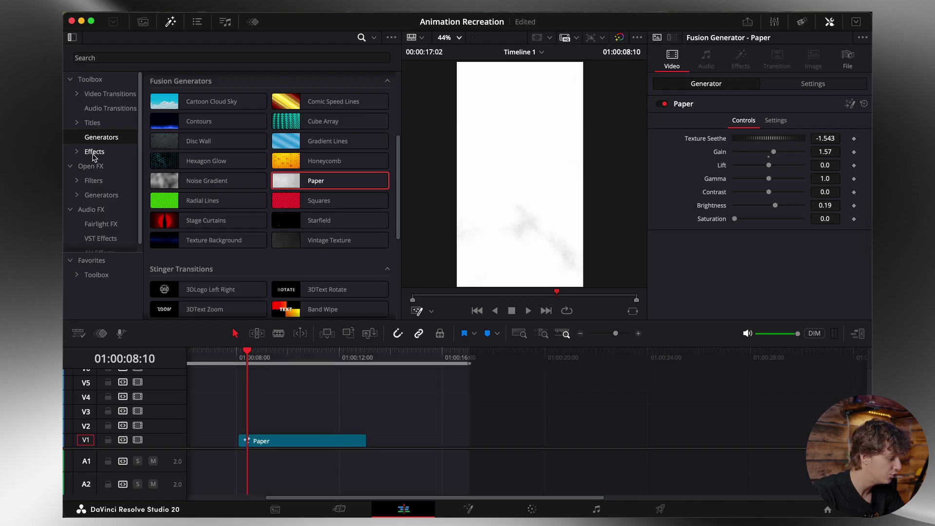
# Step: Place an Adjustment Clip on V2 above the Paper and open it in Fusion
pyautogui.click(94, 152)
pyautogui.moveTo(210, 100); pyautogui.dragTo(256, 429)
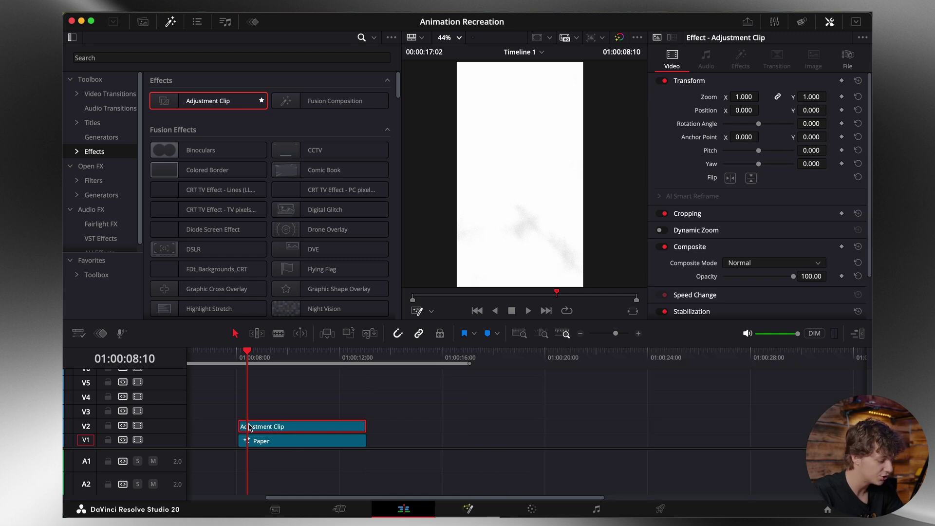
pyautogui.hotkey('shift', '5')
# Step: Add a Scanlines node after MediaIn1 with Line Frequency 12.97
pyautogui.moveTo(129, 395); pyautogui.dragTo(119, 403)
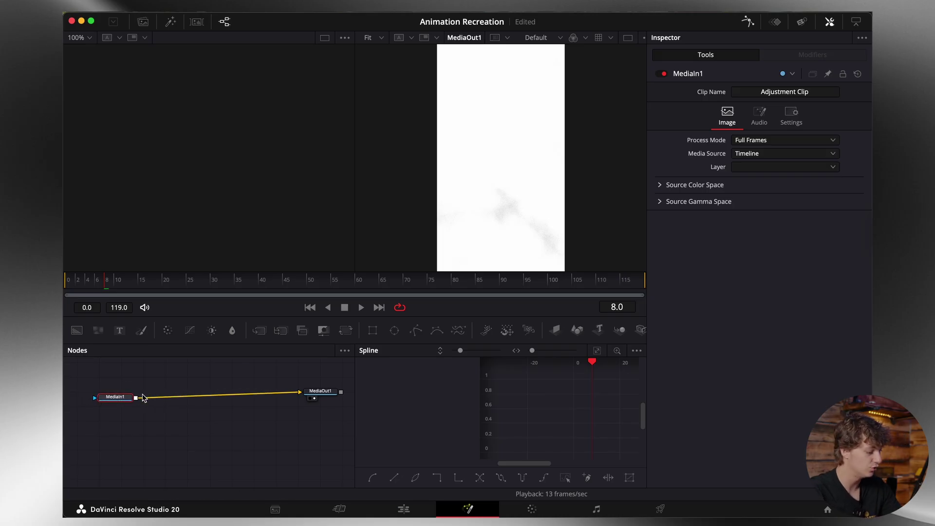
pyautogui.hotkey('shift', 'space')
pyautogui.write('s')
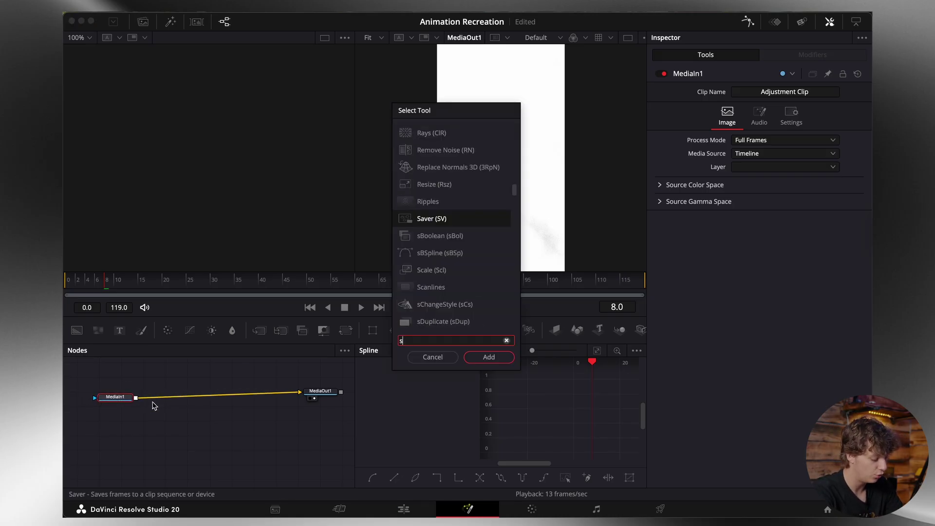
pyautogui.write('can')
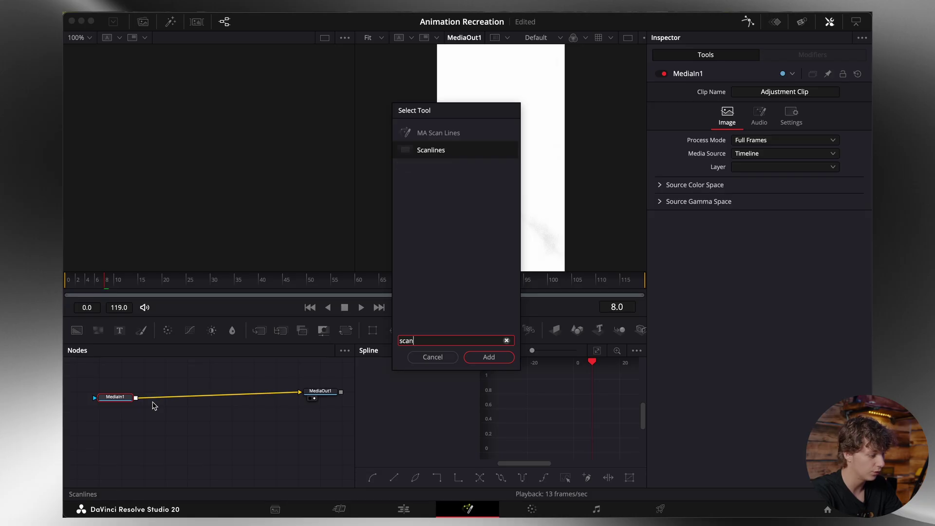
pyautogui.press('Return')
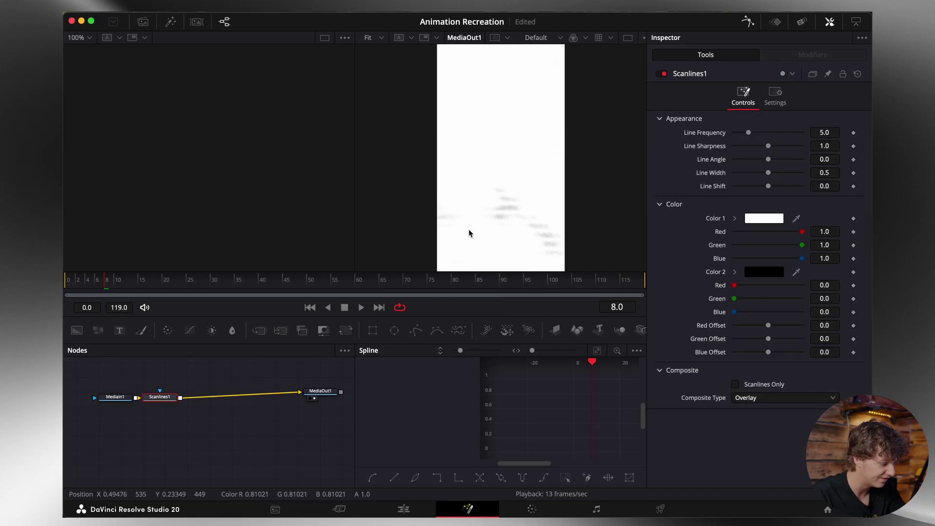
pyautogui.moveTo(749, 133); pyautogui.dragTo(778, 139)
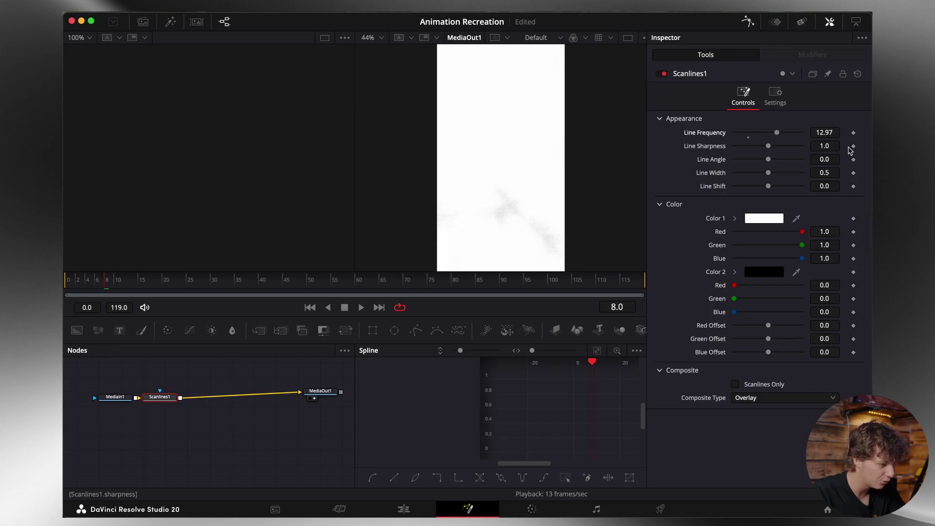
pyautogui.moveTo(169, 397); pyautogui.dragTo(185, 398)
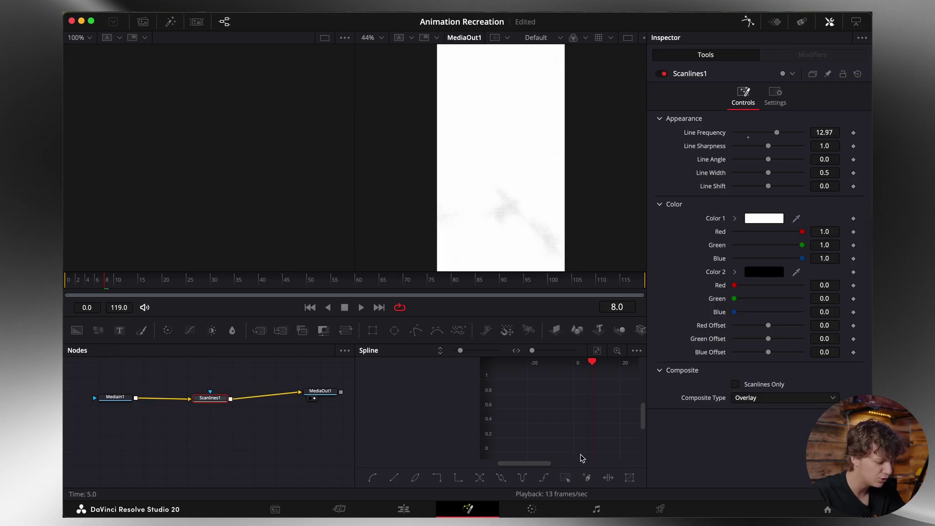
pyautogui.click(404, 509)
# Step: Toggle the adjustment clip to compare the look and set the viewer zoom to Fit
pyautogui.scroll(6, 481, 279)
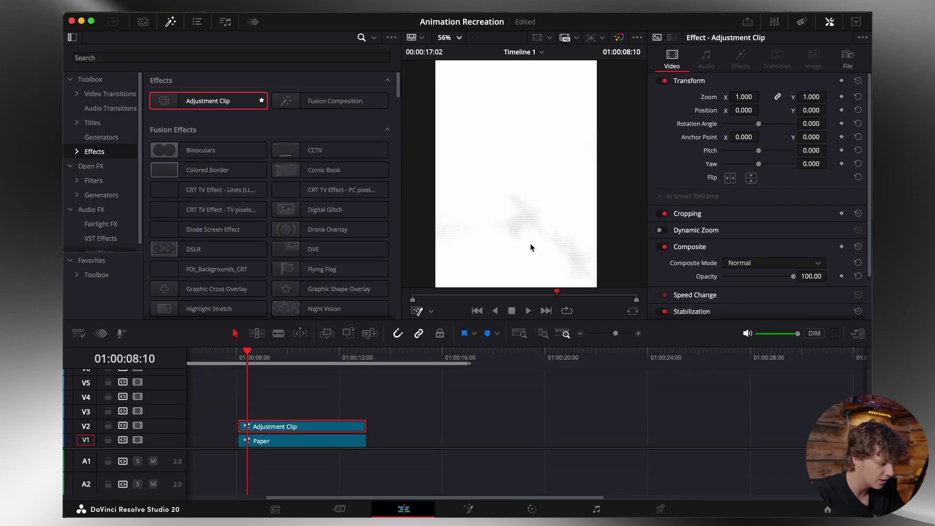
pyautogui.scroll(3, 476, 214)
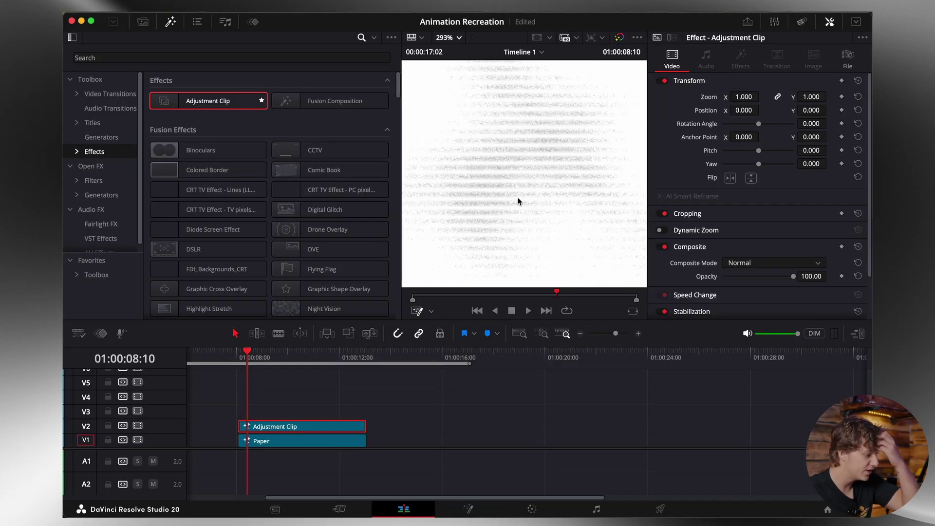
pyautogui.press('d')
pyautogui.press('d')
pyautogui.click(446, 38)
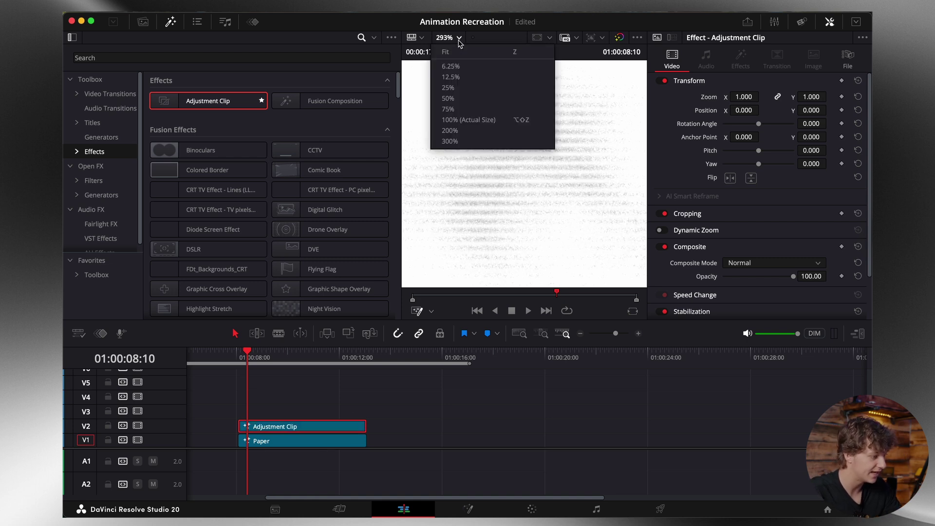
pyautogui.click(463, 119)
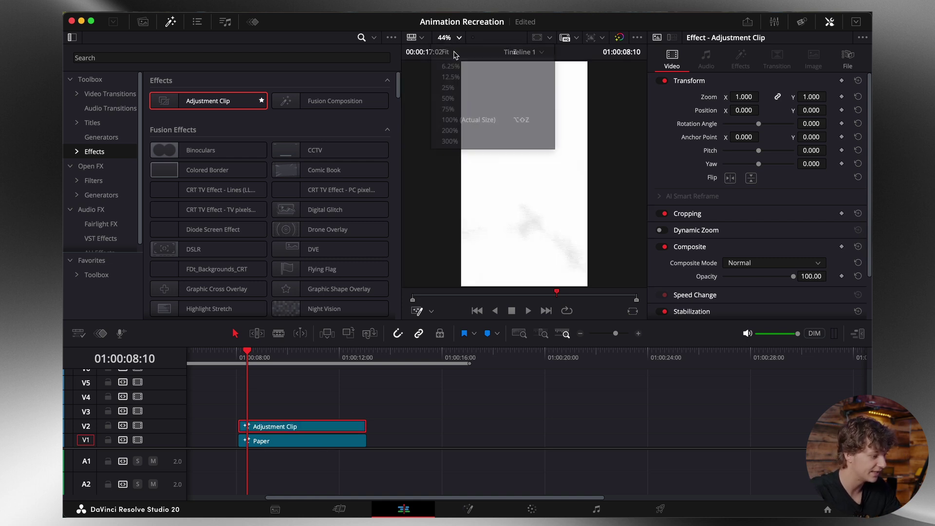
# Step: Reopen the V2 Adjustment Clip in Fusion to show the Scanlines1 controls
pyautogui.click(418, 410)
pyautogui.click(339, 431)
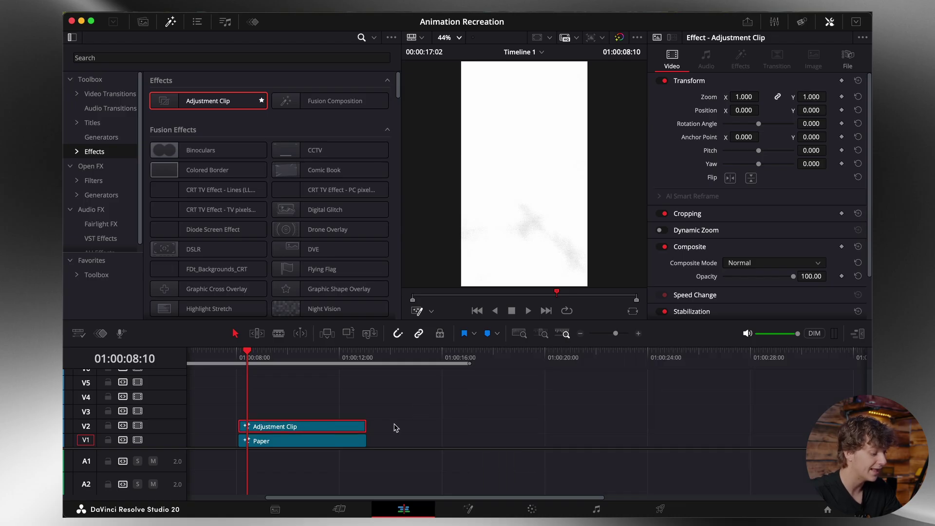
pyautogui.click(469, 510)
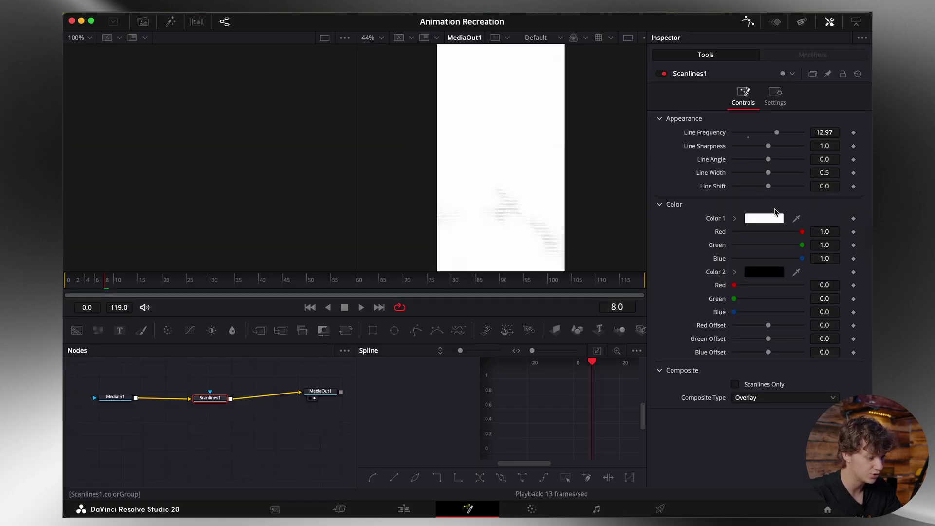
# Step: Set Scanlines1's Color 2 to a bright cyan
pyautogui.click(758, 276)
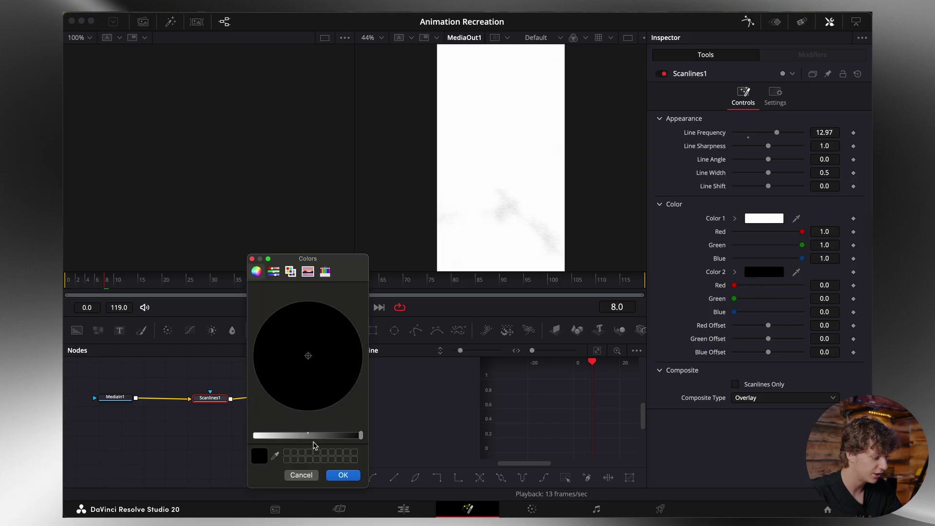
pyautogui.moveTo(308, 435); pyautogui.dragTo(216, 452)
pyautogui.moveTo(301, 373); pyautogui.dragTo(279, 363)
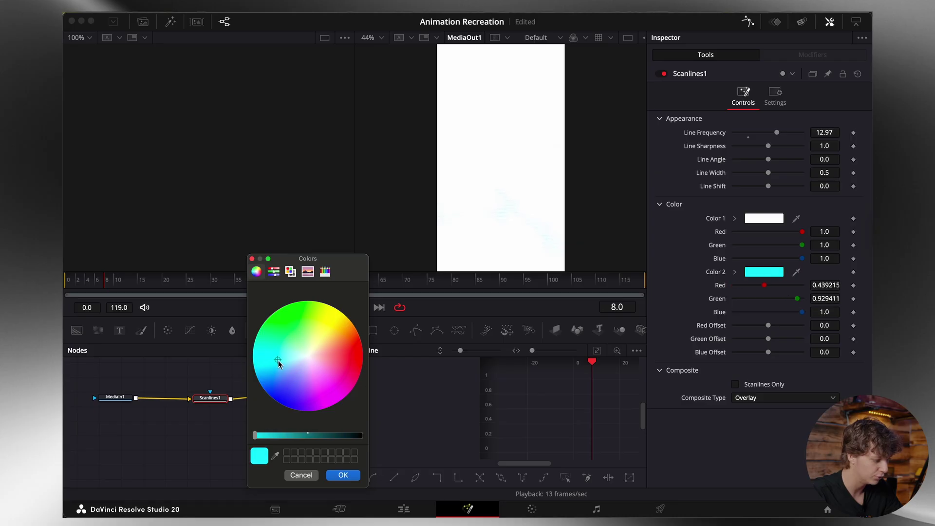
pyautogui.click(347, 480)
# Step: Return to the Edit page with the full frame fitted in the viewer and nothing selected
pyautogui.click(404, 509)
pyautogui.scroll(5, 534, 261)
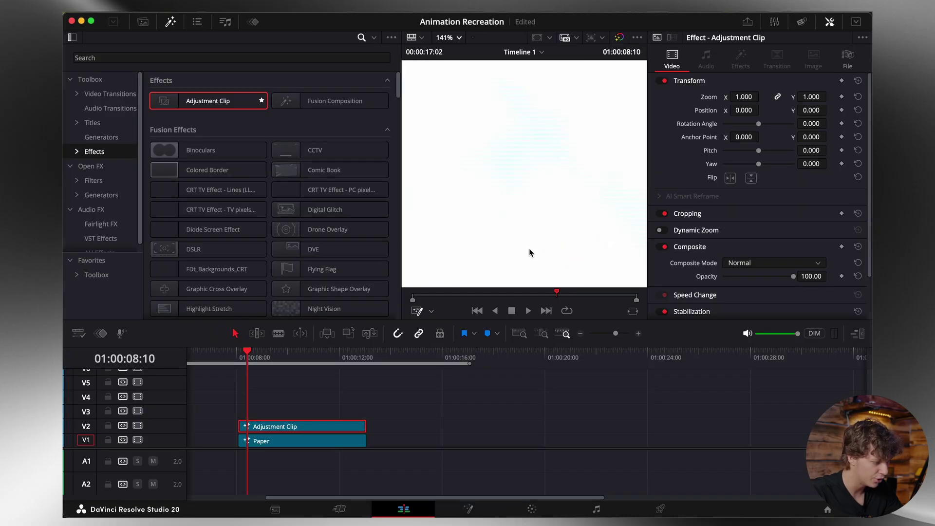
pyautogui.hotkey('shift', 'z')
pyautogui.click(448, 429)
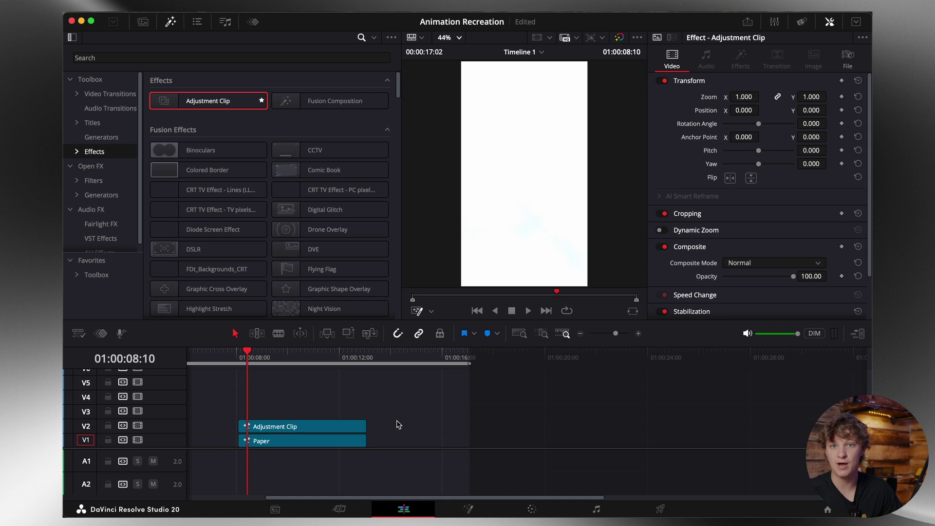
# Step: Place the brain clip on V3 and preview it over the paper
pyautogui.moveTo(225, 78); pyautogui.dragTo(330, 415)
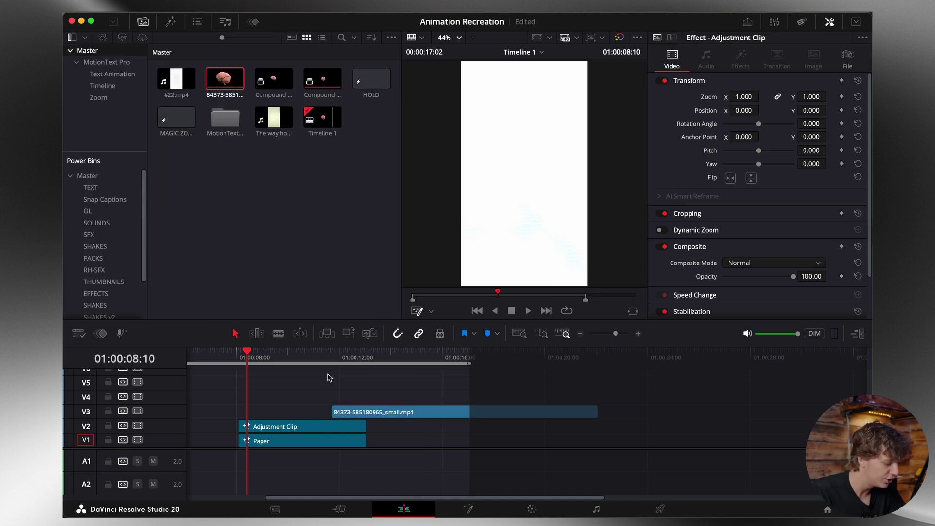
pyautogui.click(335, 357)
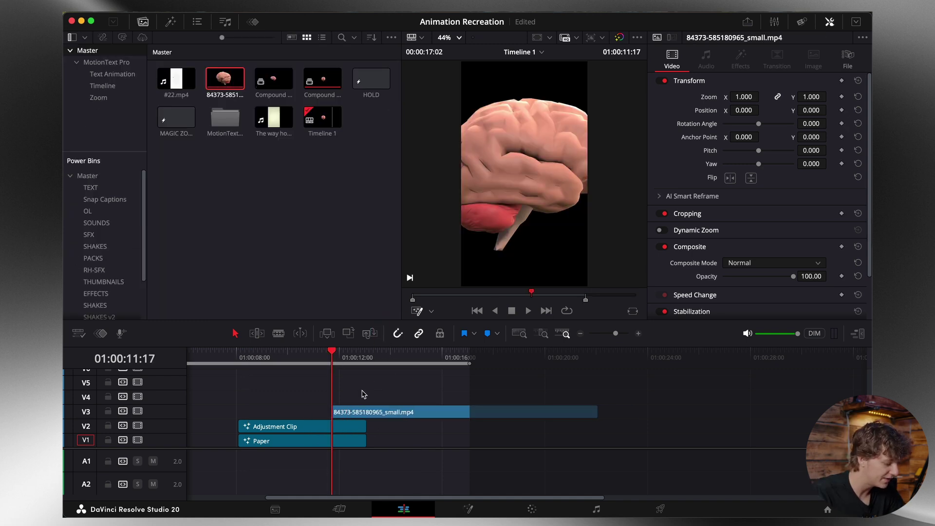
pyautogui.click(367, 413)
pyautogui.press('space')
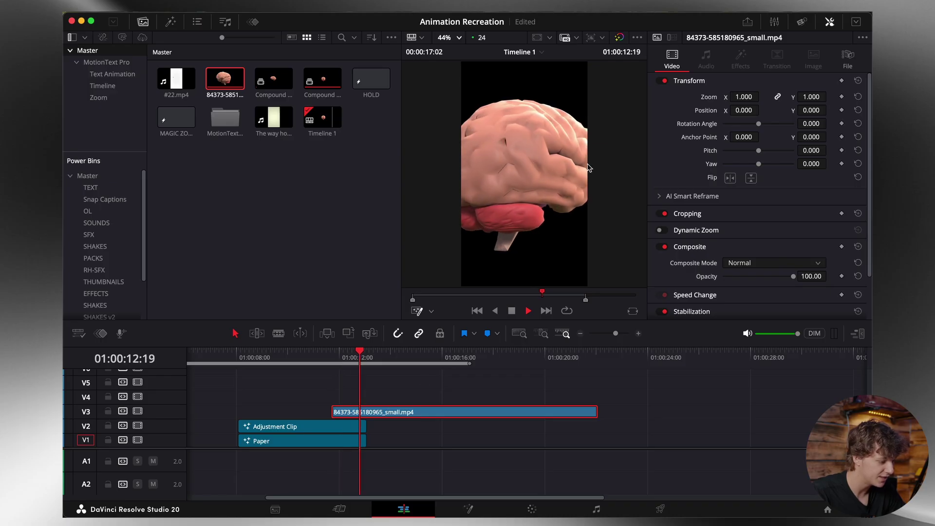
pyautogui.click(580, 334)
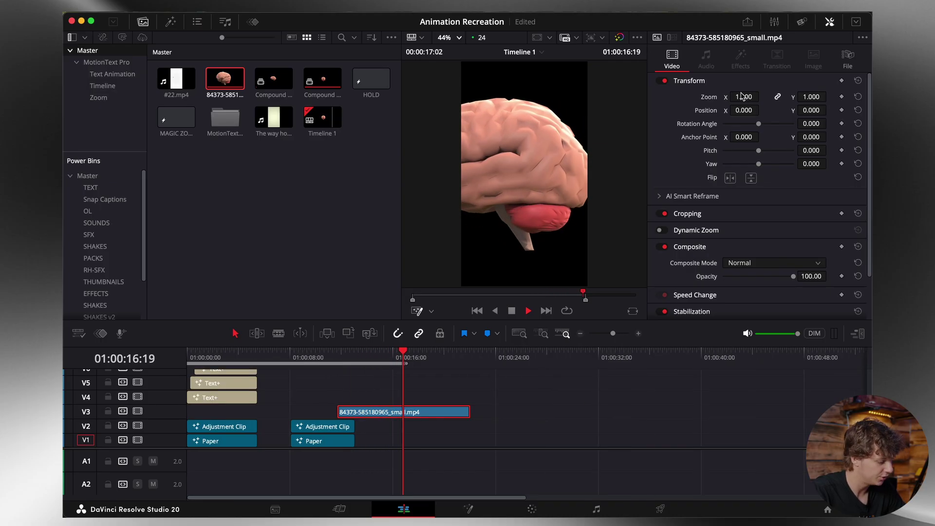
pyautogui.press('space')
pyautogui.click(330, 358)
pyautogui.press('Down')
pyautogui.moveTo(375, 414); pyautogui.dragTo(393, 414)
pyautogui.click(357, 360)
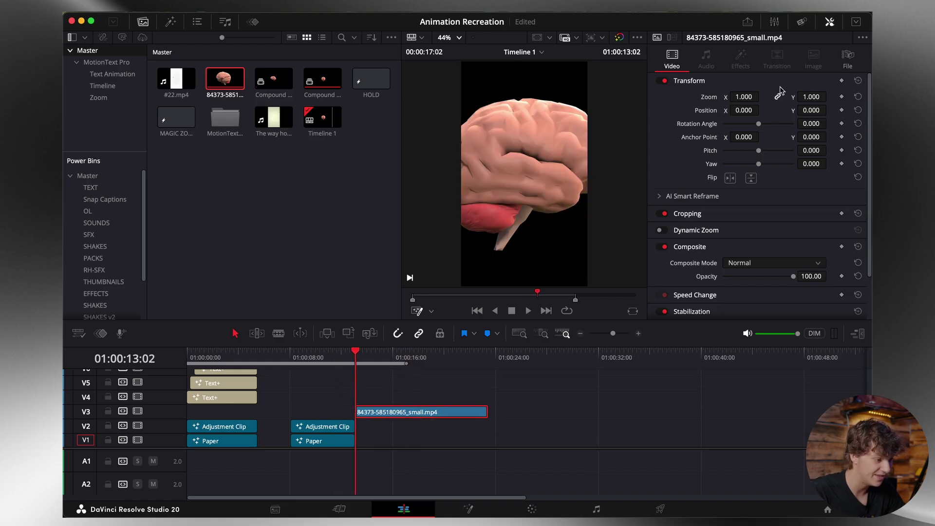
pyautogui.press('Home')
pyautogui.press('space')
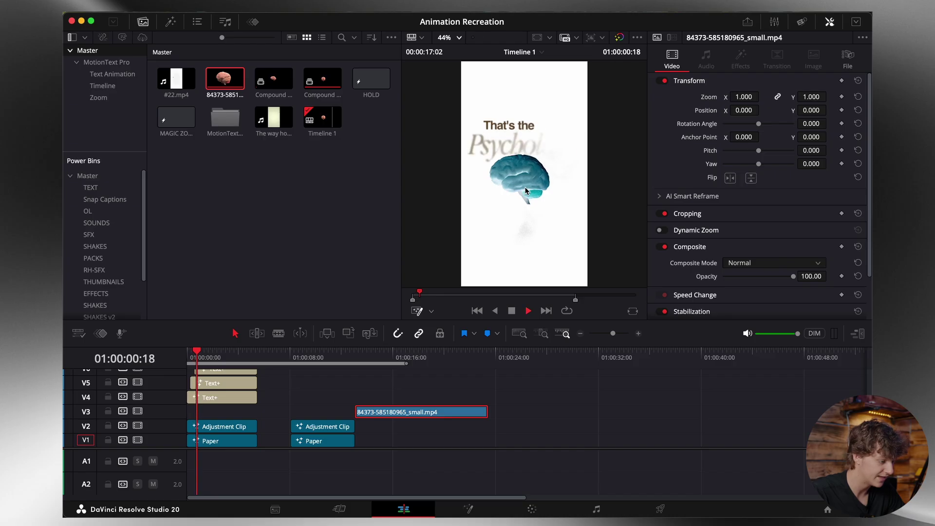
pyautogui.click(355, 365)
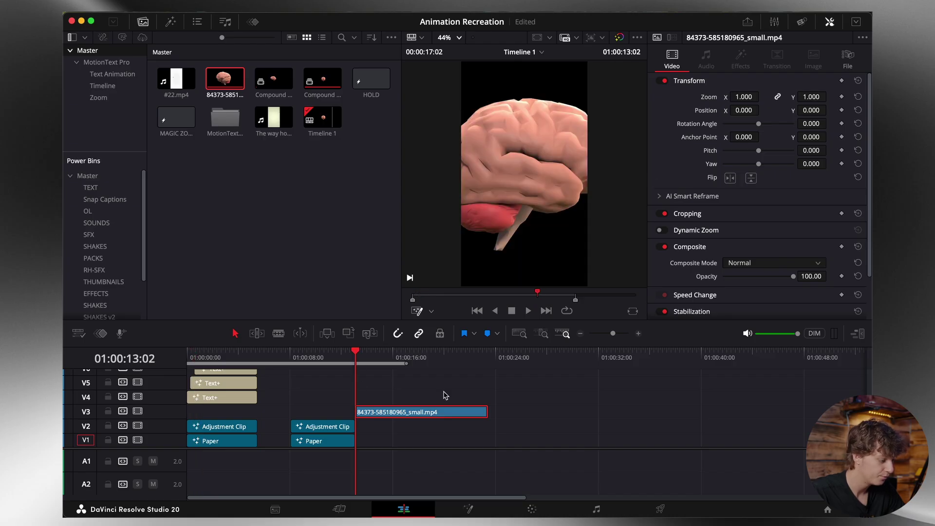
# Step: Scale the brain clip down to zoom 0.330 and replay it
pyautogui.moveTo(744, 97); pyautogui.dragTo(711, 97)
pyautogui.press('space')
pyautogui.click(355, 352)
pyautogui.press('space')
pyautogui.click(639, 333)
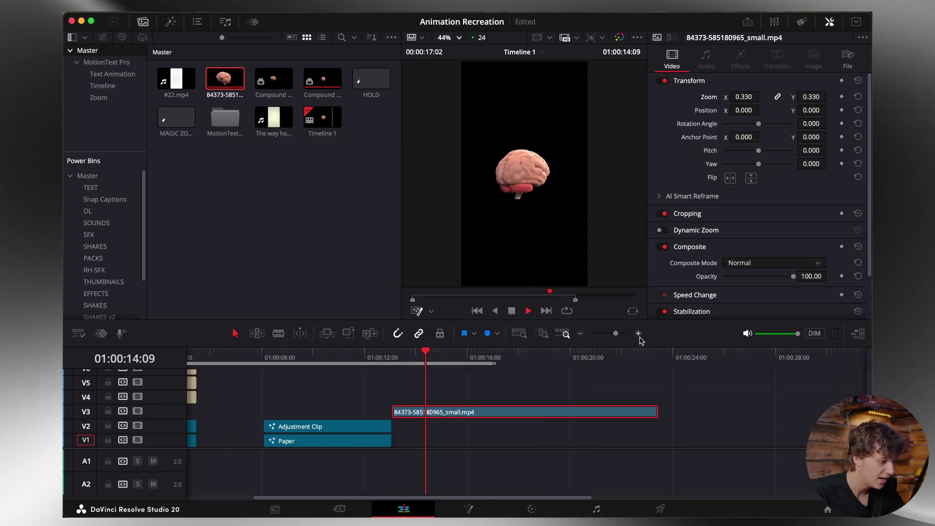
pyautogui.click(580, 334)
pyautogui.press('space')
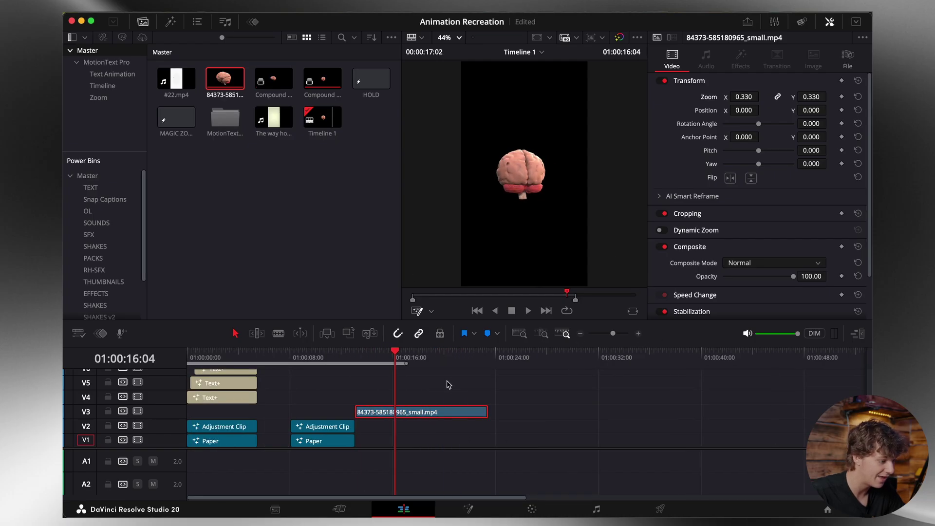
# Step: Trim the brain clip's start at a chosen frame and move it to 01:00:08:02
pyautogui.press('Left')
pyautogui.press('Left')
pyautogui.press('Left')
pyautogui.press('Left')
pyautogui.press('Left')
pyautogui.press('Left')
pyautogui.press('Left')
pyautogui.press('Left')
pyautogui.press('Left')
pyautogui.press('Left')
pyautogui.press('Left')
pyautogui.press('Left')
pyautogui.press('Left')
pyautogui.press('Left')
pyautogui.press('Left')
pyautogui.press('Left')
pyautogui.press('Left')
pyautogui.press('Left')
pyautogui.press('Left')
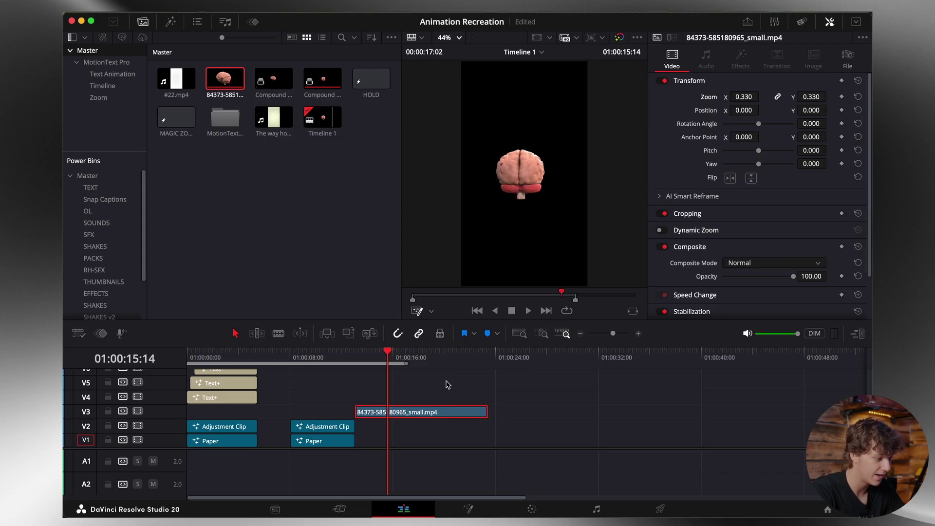
pyautogui.press('Right')
pyautogui.press('Right')
pyautogui.press('Right')
pyautogui.press('Right')
pyautogui.press('Right')
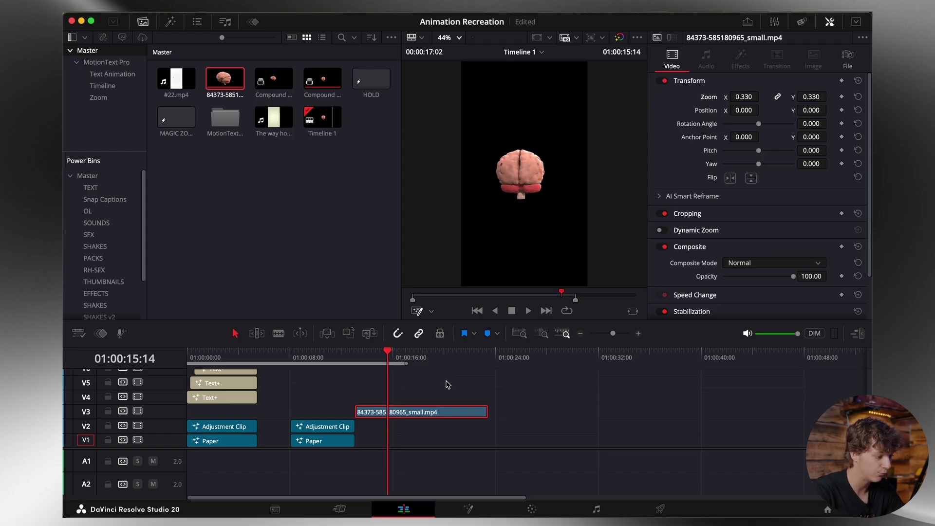
pyautogui.press('super+s')
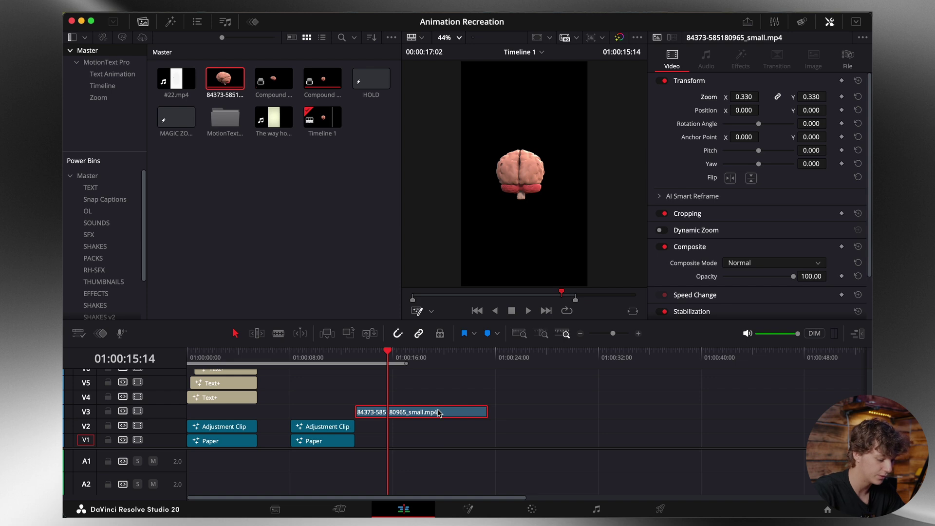
pyautogui.hotkey('shift', '[')
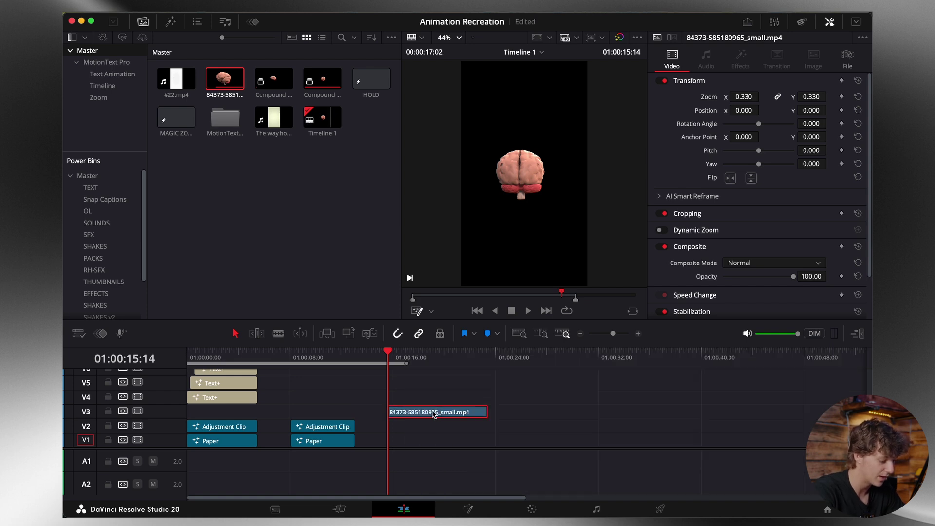
pyautogui.moveTo(435, 416); pyautogui.dragTo(338, 415)
pyautogui.press('Up')
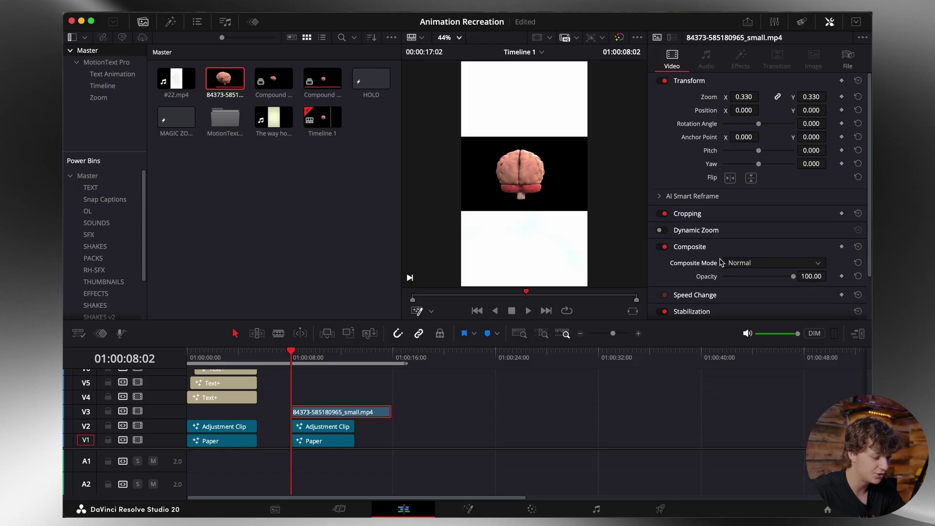
# Step: Set the brain clip's Composite Mode to Exclusion, turning it cyan over the paper
pyautogui.click(737, 263)
pyautogui.scroll(-5, 765, 341)
pyautogui.click(739, 289)
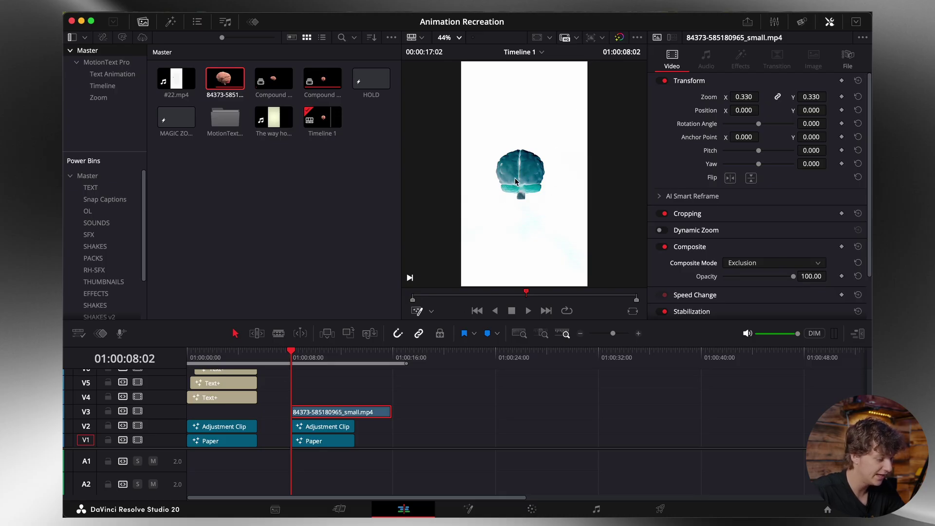
pyautogui.click(638, 333)
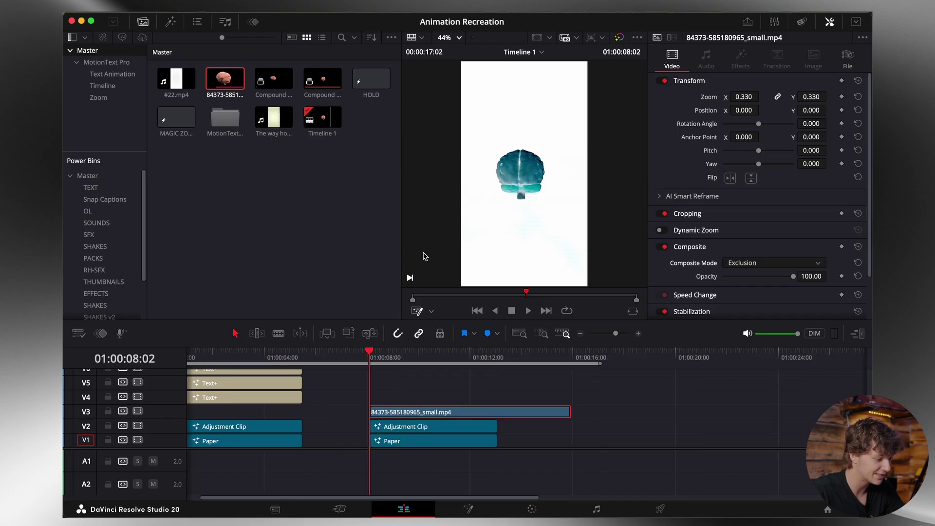
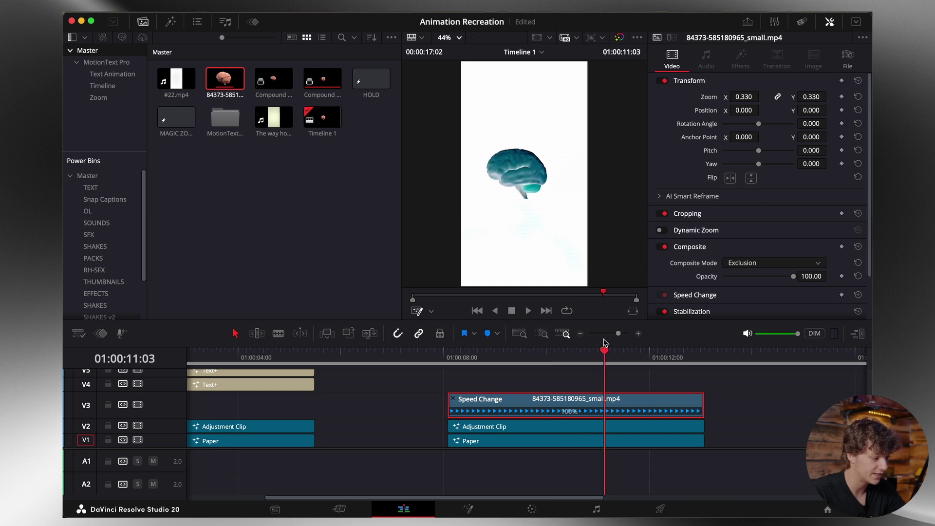
# Step: Drop Marker 1 at 01:00:11:03 and select the brain clip on V3
pyautogui.click(622, 387)
pyautogui.press('m')
pyautogui.click(593, 405)
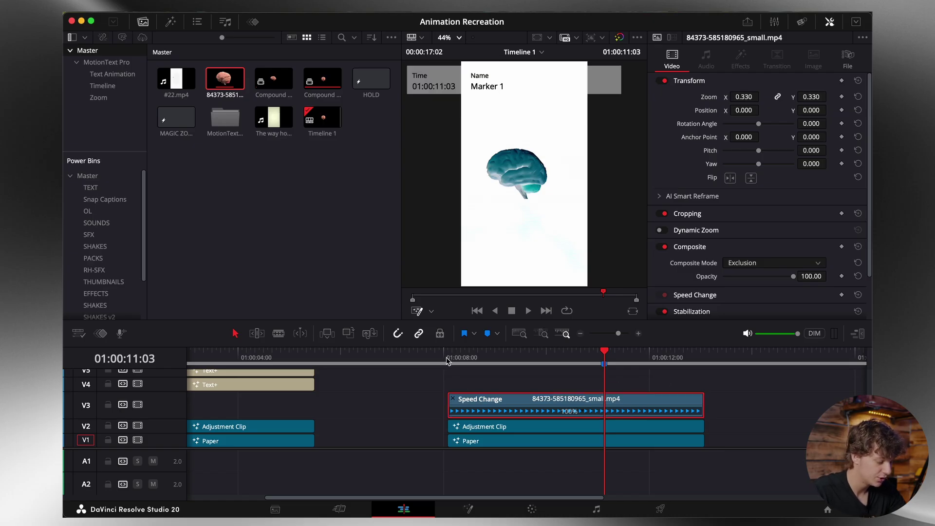
# Step: Add two speed points to the brain clip near its start and reposition one
pyautogui.click(584, 413)
pyautogui.click(609, 403)
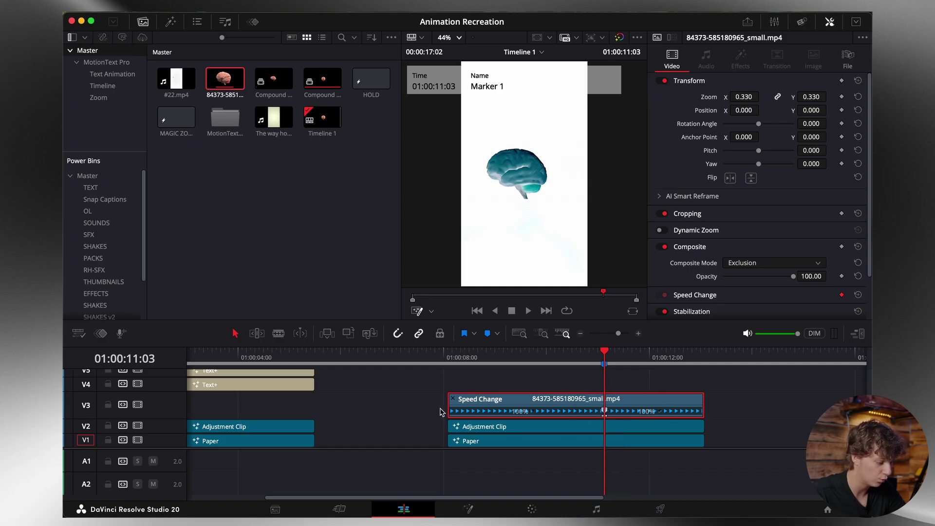
pyautogui.moveTo(449, 393); pyautogui.dragTo(559, 388)
pyautogui.rightClick(536, 414)
pyautogui.click(580, 463)
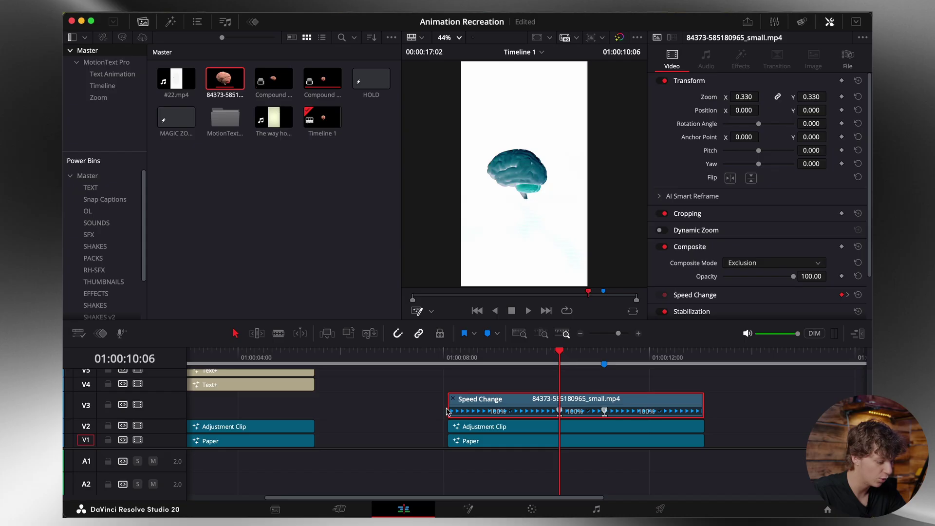
pyautogui.moveTo(450, 406); pyautogui.dragTo(483, 421)
# Step: Play back the speed change from the clip start and zoom the timeline in
pyautogui.click(449, 353)
pyautogui.press('space')
pyautogui.press('space')
pyautogui.click(639, 335)
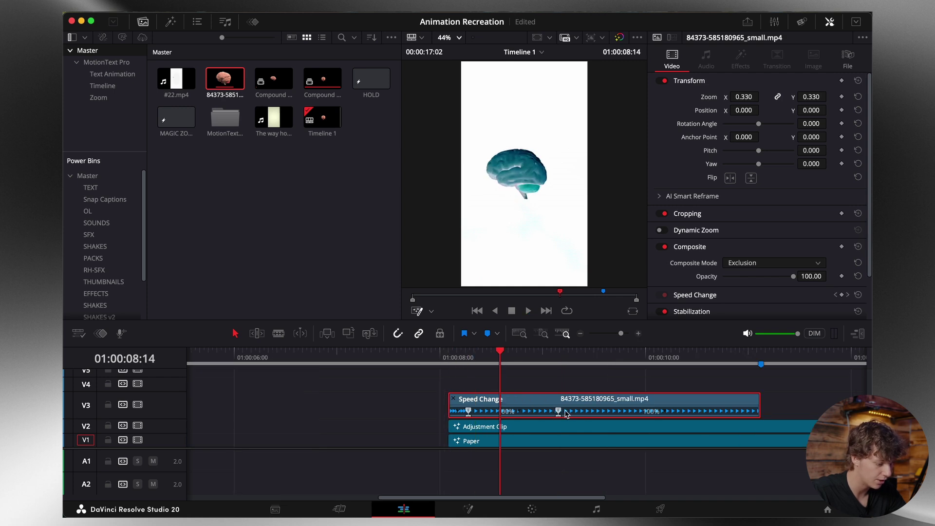
pyautogui.rightClick(521, 415)
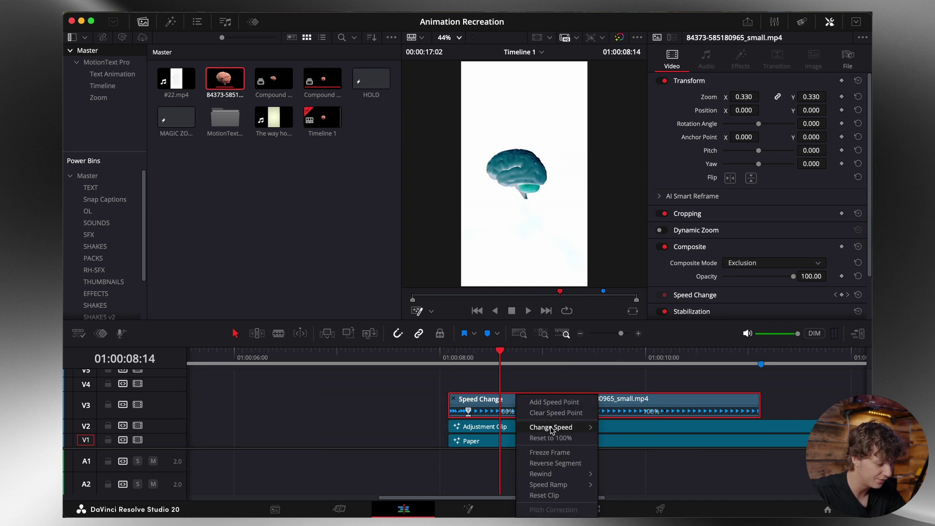
# Step: Slow the first speed section to 75%, preview it, and show its speed keyframes
pyautogui.moveTo(558, 430)
pyautogui.click(625, 440)
pyautogui.press('Up')
pyautogui.press('space')
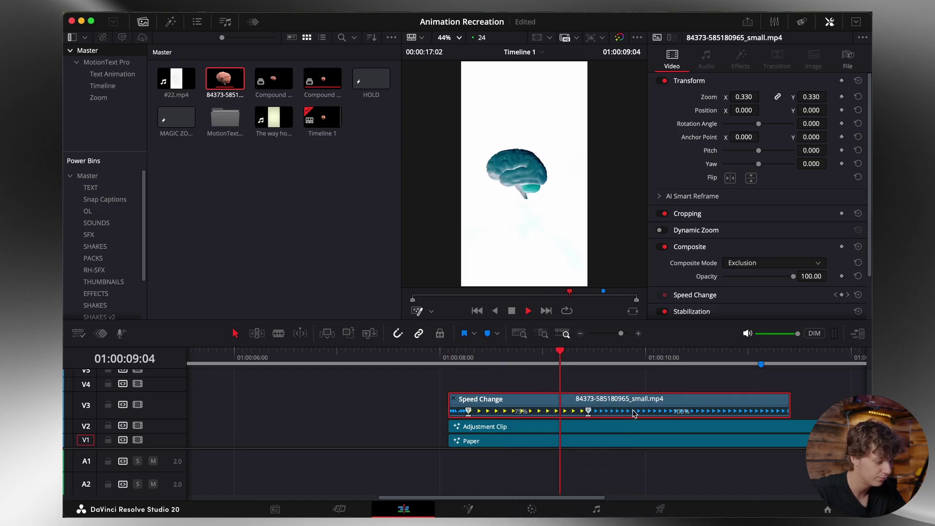
pyautogui.moveTo(582, 362); pyautogui.dragTo(592, 368)
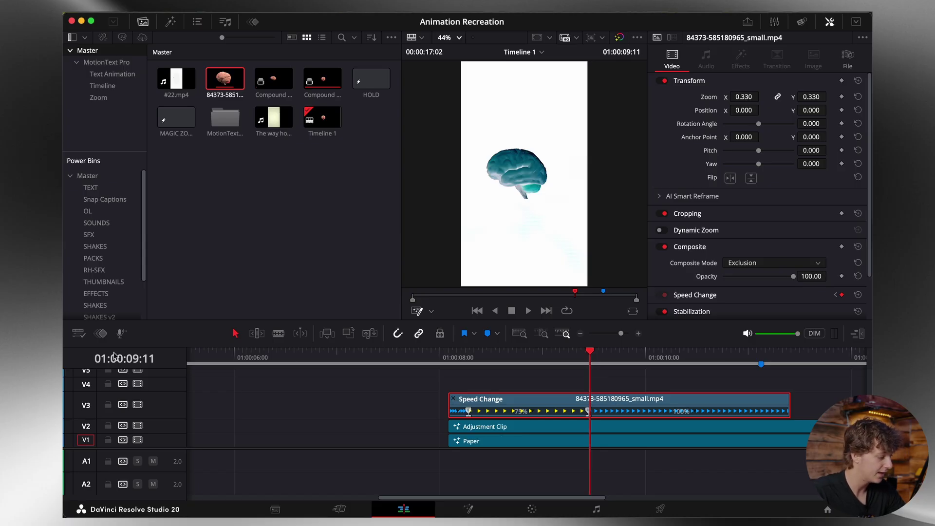
pyautogui.click(103, 334)
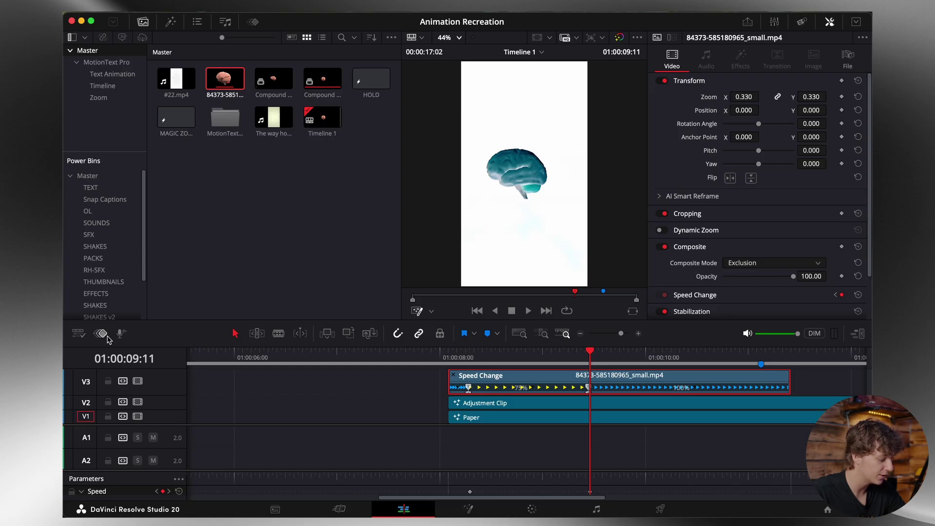
# Step: Make the Retime Speed keyframe at the drop a Bezier ease and lengthen its handle
pyautogui.moveTo(400, 471); pyautogui.dragTo(408, 375)
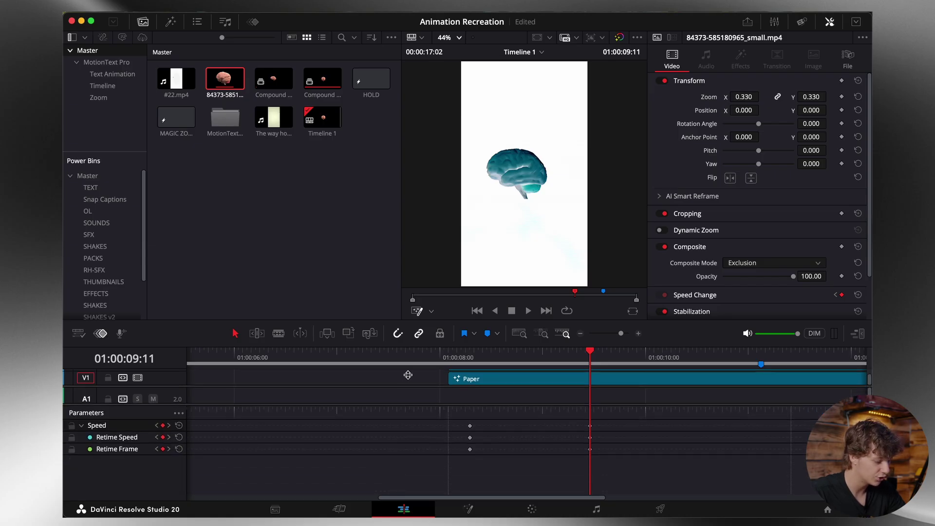
pyautogui.click(253, 22)
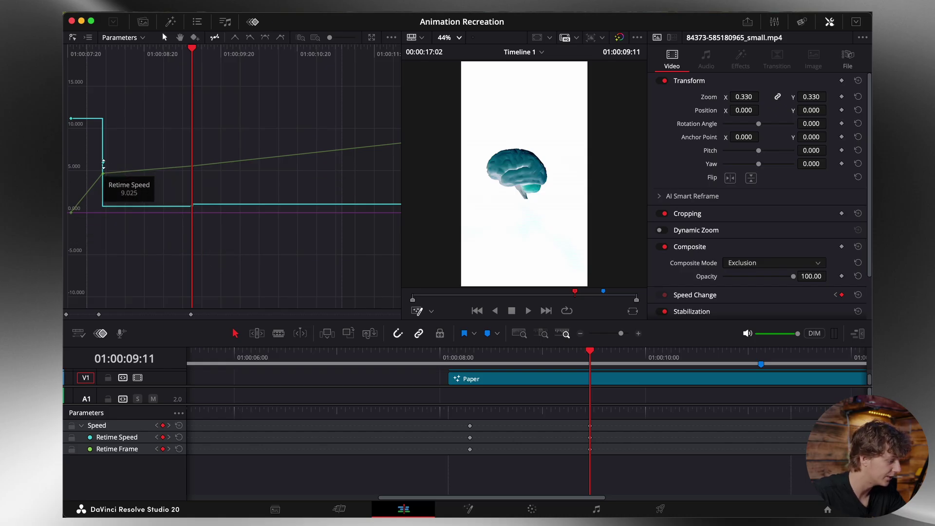
pyautogui.click(103, 163)
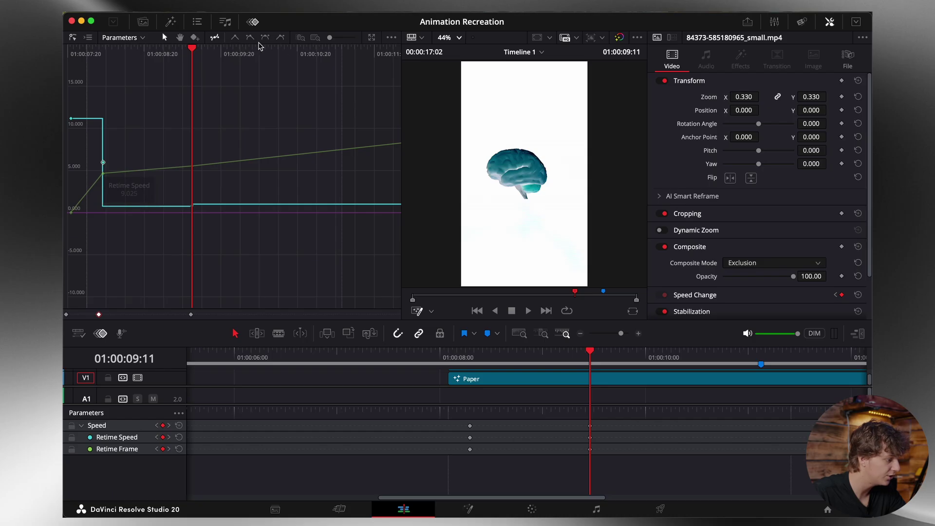
pyautogui.click(265, 42)
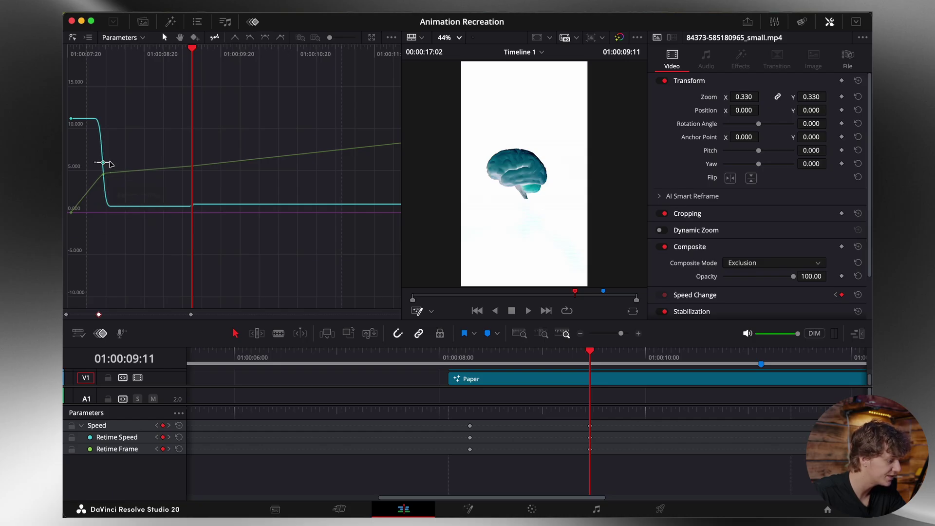
pyautogui.moveTo(111, 163); pyautogui.dragTo(123, 162)
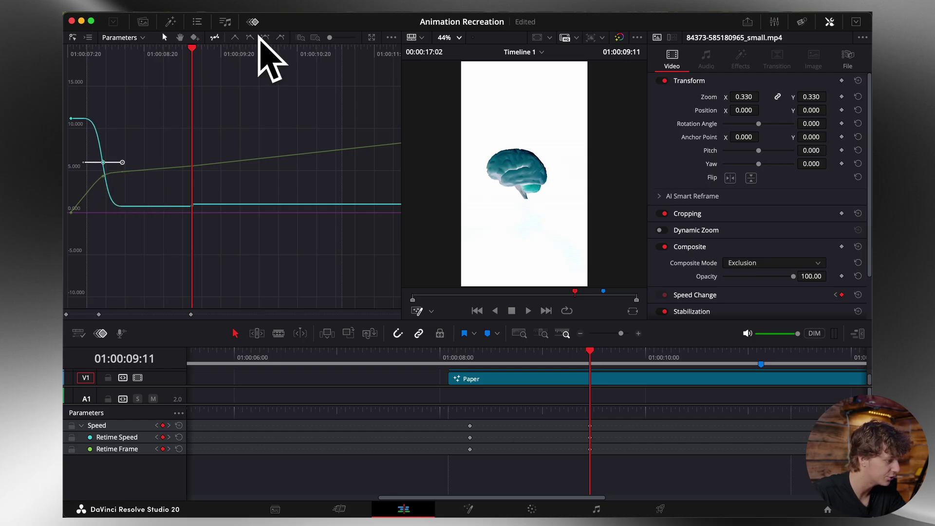
pyautogui.moveTo(122, 162); pyautogui.dragTo(125, 163)
# Step: Preview the eased speed ramp several times from before the drop
pyautogui.moveTo(471, 349); pyautogui.dragTo(458, 363)
pyautogui.press('space')
pyautogui.press('space')
pyautogui.moveTo(126, 50); pyautogui.dragTo(78, 57)
pyautogui.press('space')
pyautogui.press('space')
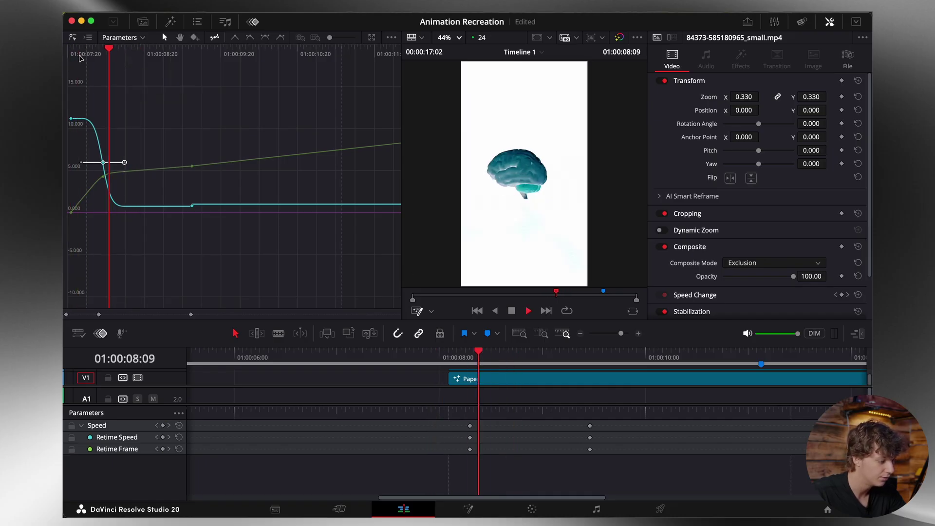
pyautogui.press('space')
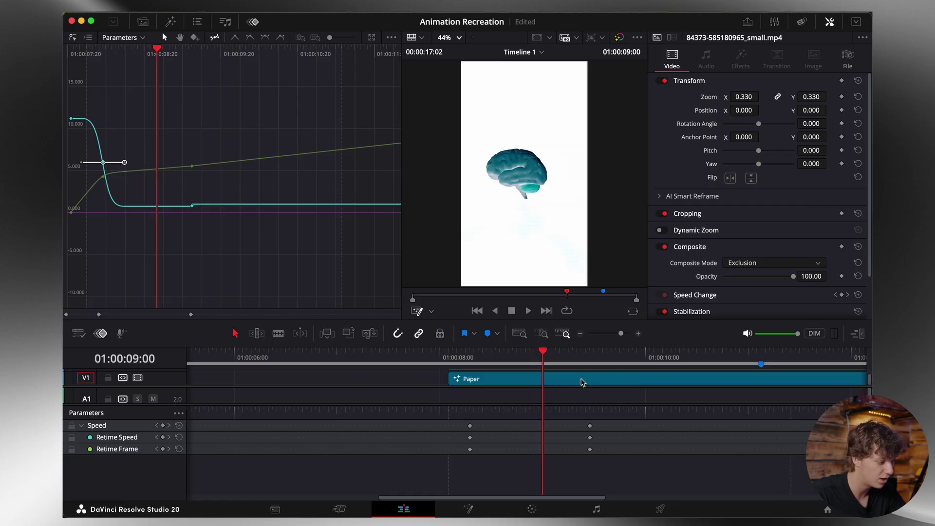
# Step: Soften the ease further, replay it, and hide the keyframe panel
pyautogui.moveTo(126, 163); pyautogui.dragTo(132, 162)
pyautogui.moveTo(156, 53); pyautogui.dragTo(82, 55)
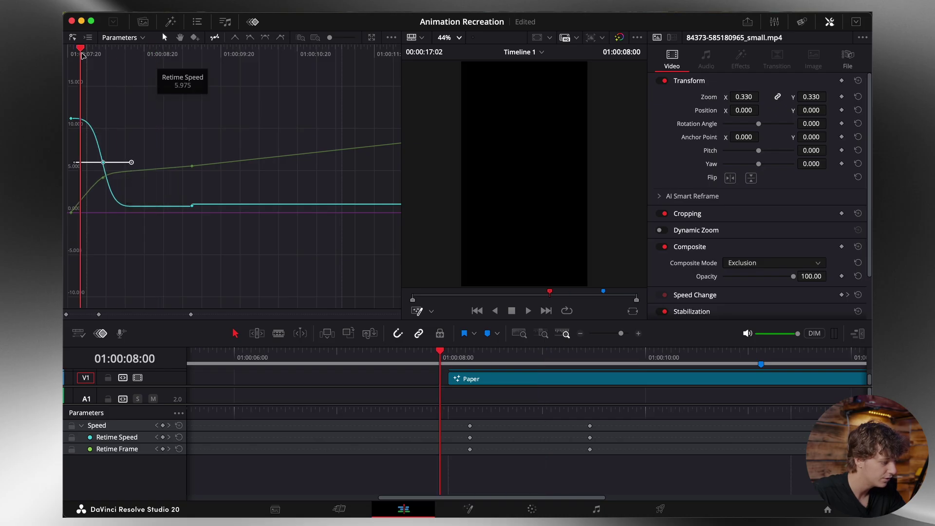
pyautogui.press('space')
pyautogui.press('space')
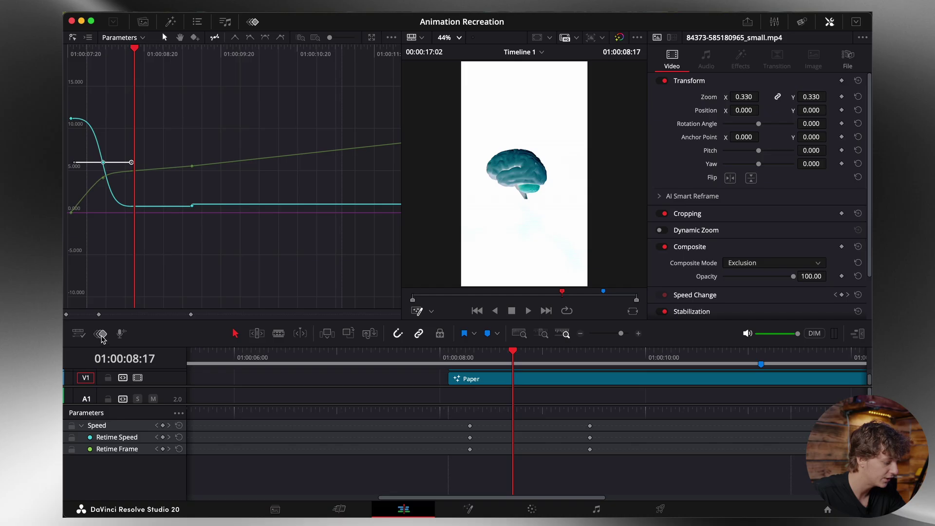
pyautogui.click(101, 334)
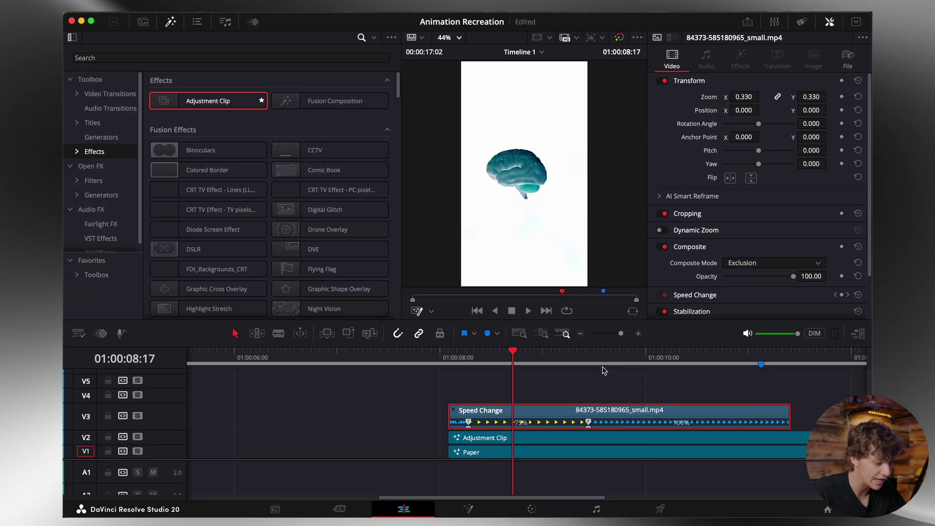
pyautogui.click(590, 356)
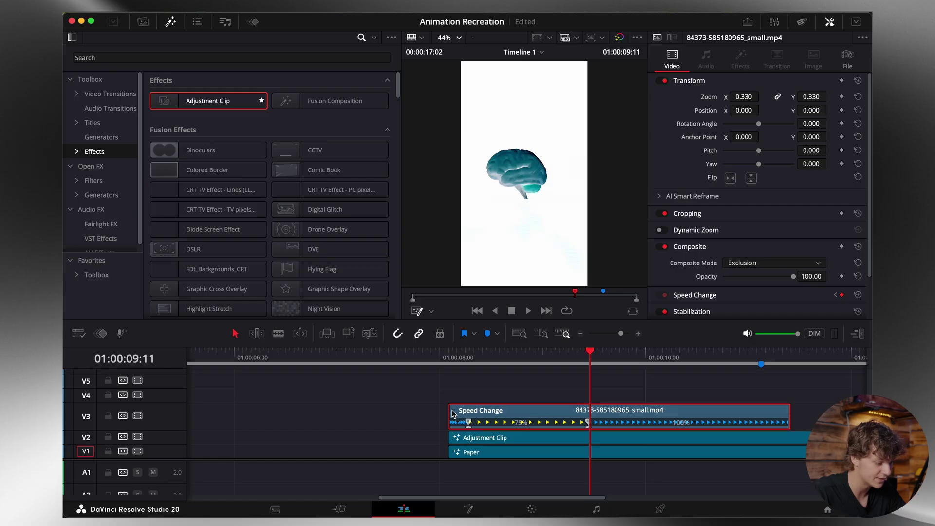
# Step: Split the brain clip at the playhead and delete the part after the split
pyautogui.click(453, 413)
pyautogui.press('super+b')
pyautogui.press('BackSpace')
pyautogui.click(577, 427)
pyautogui.press('Left')
pyautogui.click(639, 334)
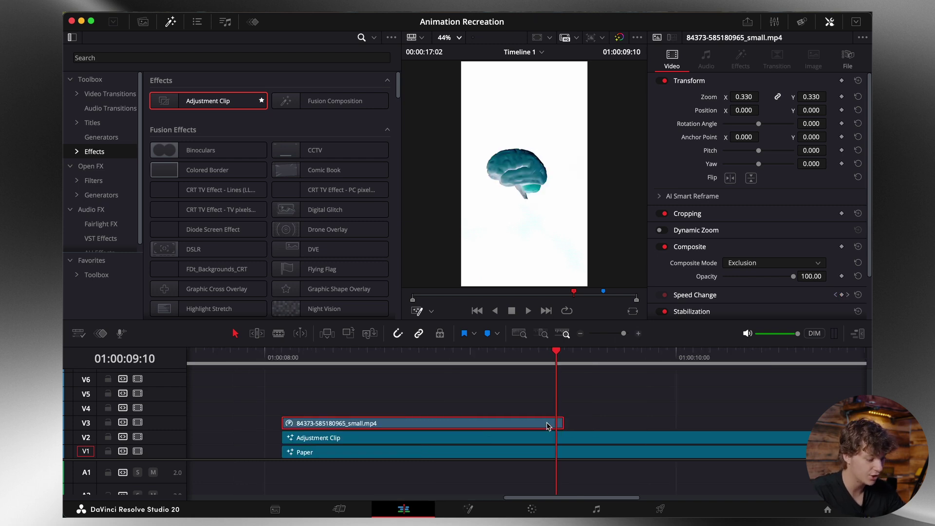
# Step: Duplicate the brain clip onto V4 and turn the duplicate into a freeze frame
pyautogui.moveTo(553, 426); pyautogui.dragTo(557, 414)
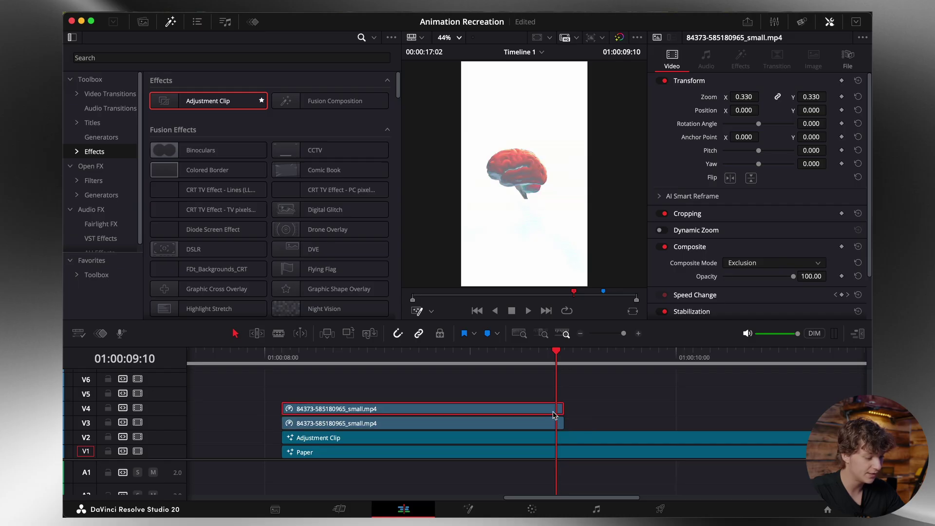
pyautogui.rightClick(544, 416)
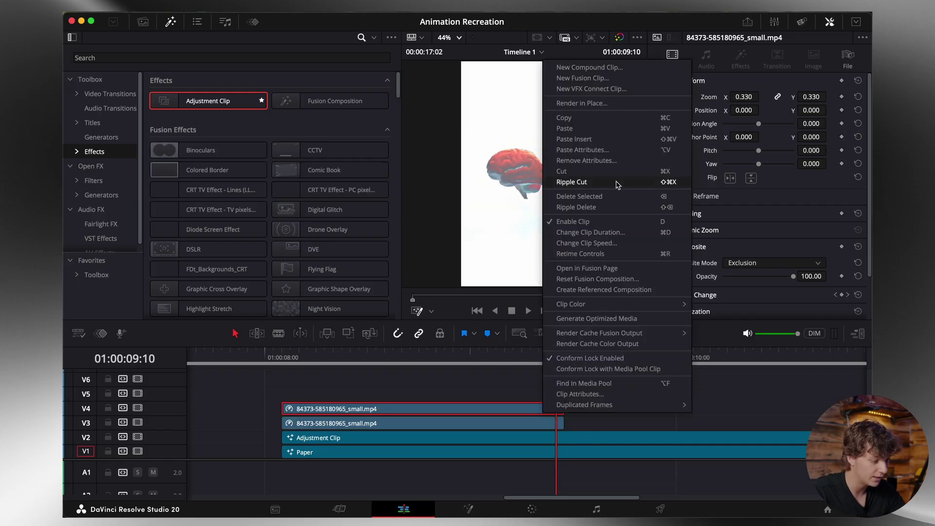
pyautogui.click(617, 244)
pyautogui.click(468, 298)
pyautogui.click(516, 384)
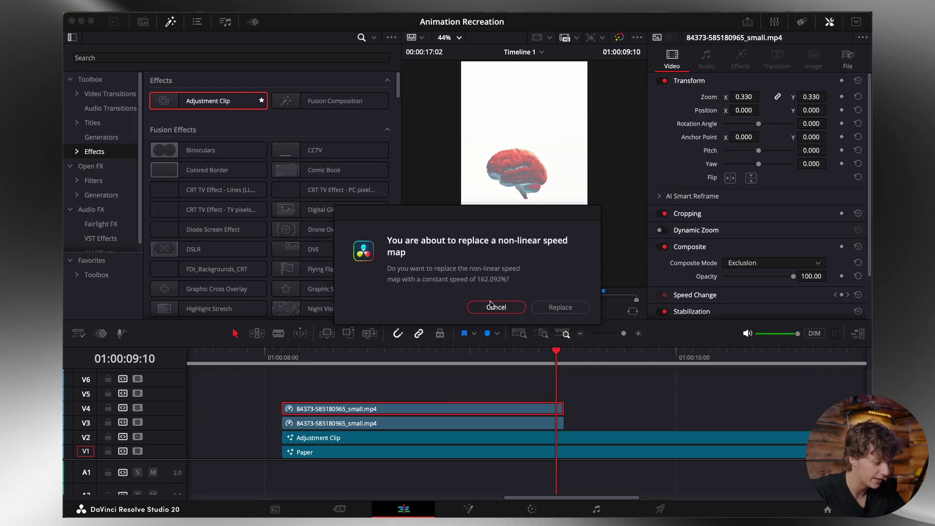
pyautogui.click(558, 307)
pyautogui.press('Delete')
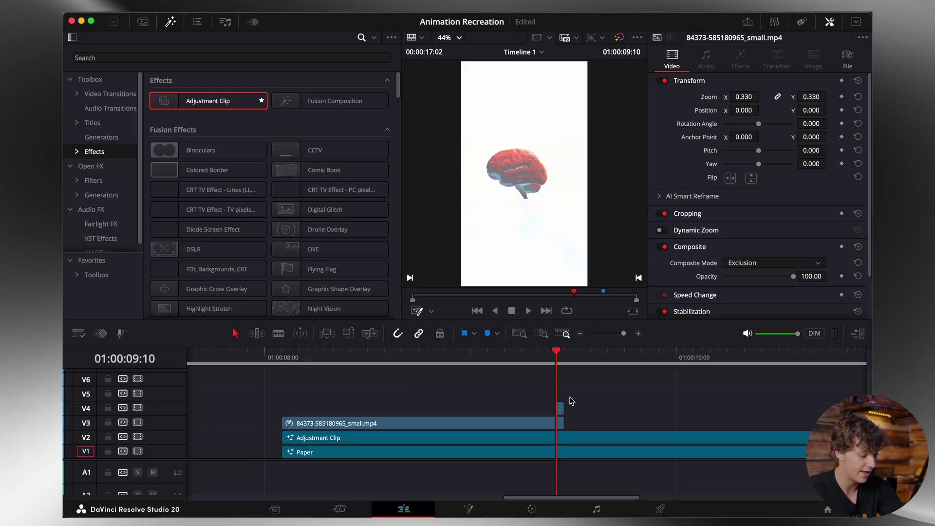
# Step: Extend the freeze-frame clip, nudge it one frame later, and play it back
pyautogui.click(638, 333)
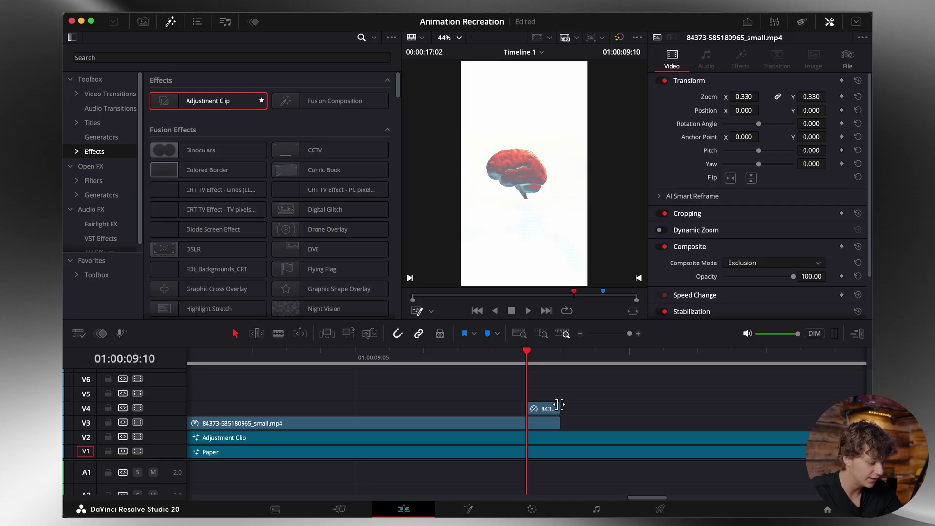
pyautogui.moveTo(561, 404); pyautogui.dragTo(731, 408)
pyautogui.moveTo(631, 412); pyautogui.dragTo(627, 414)
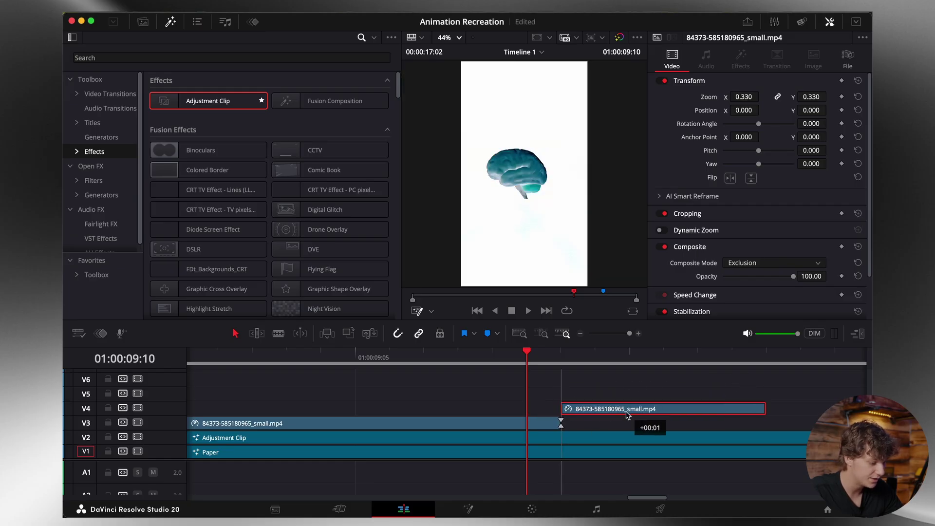
pyautogui.click(581, 334)
pyautogui.press('space')
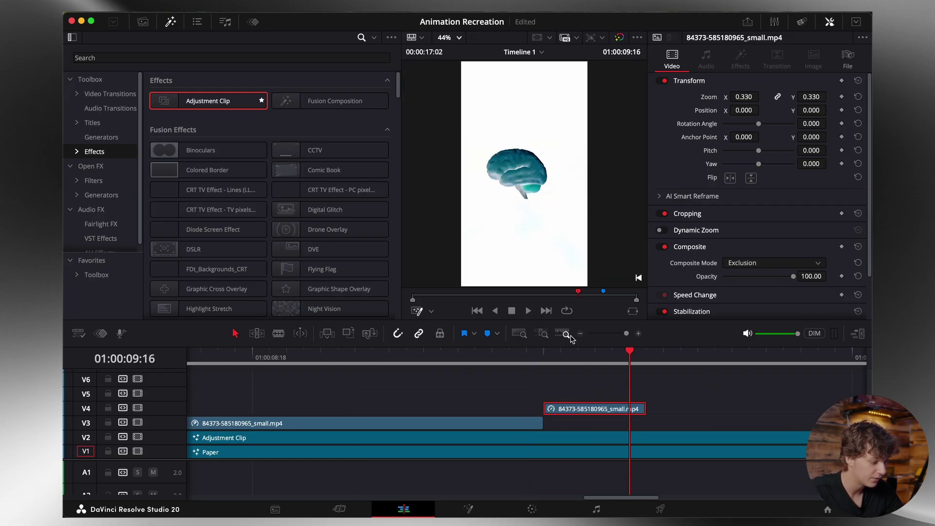
# Step: Lengthen the V4 brain clip, move it onto V3 after the first, and play back
pyautogui.click(567, 336)
pyautogui.moveTo(564, 409); pyautogui.dragTo(725, 409)
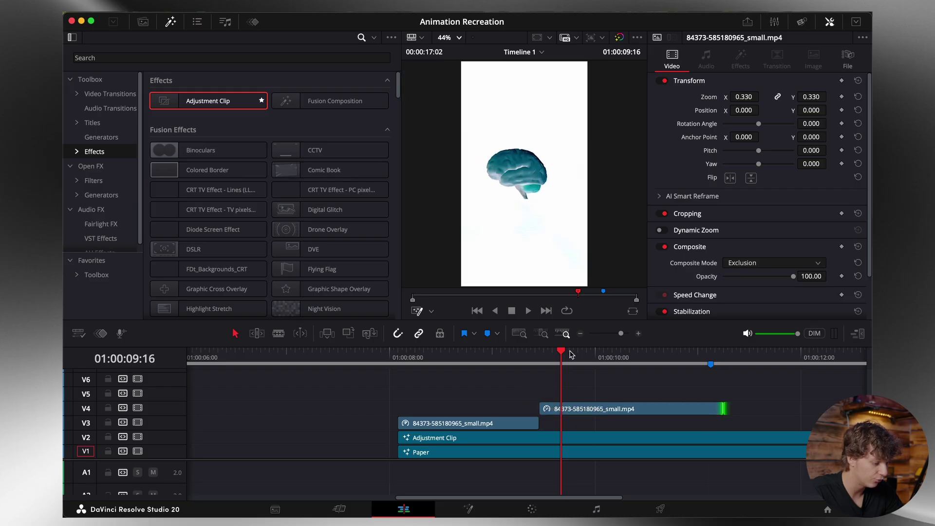
pyautogui.click(581, 334)
pyautogui.moveTo(476, 407); pyautogui.dragTo(492, 422)
pyautogui.click(403, 359)
pyautogui.moveTo(403, 360); pyautogui.dragTo(398, 360)
pyautogui.press('space')
pyautogui.press('space')
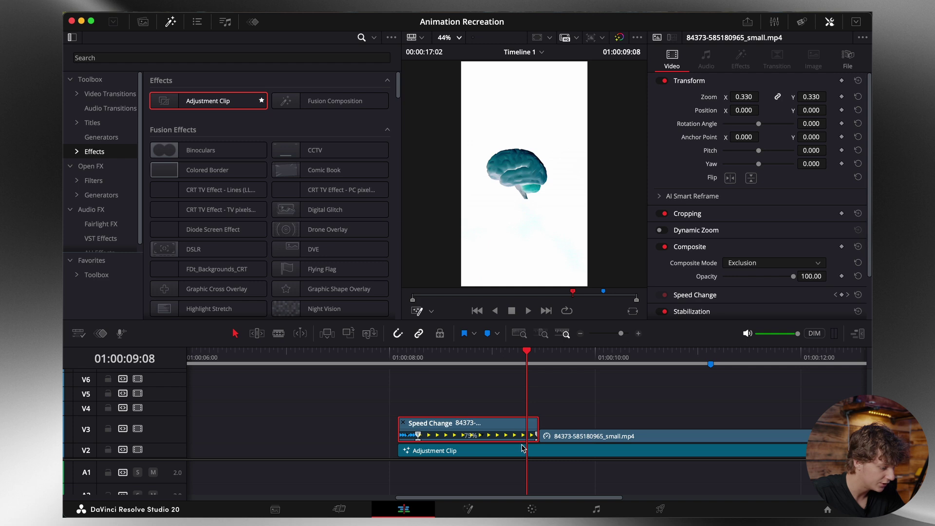
# Step: Make the Retime Speed keyframe Bezier and drag its left handle out for a gradual ramp
pyautogui.click(100, 334)
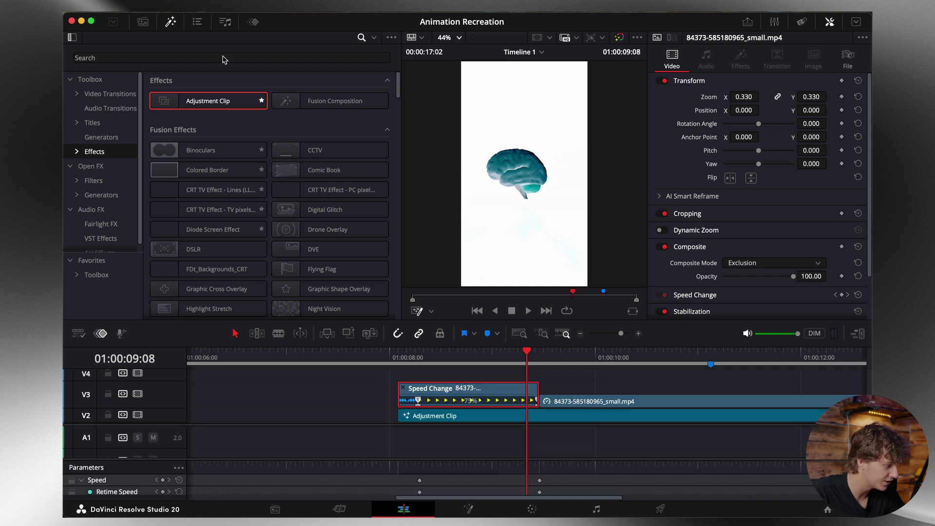
pyautogui.click(253, 22)
pyautogui.click(271, 206)
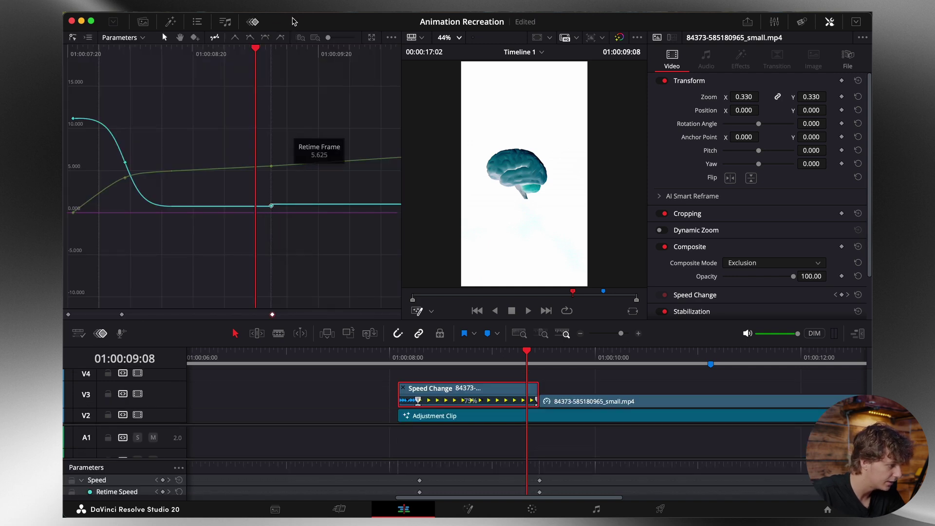
pyautogui.click(265, 38)
pyautogui.moveTo(235, 205); pyautogui.dragTo(205, 216)
# Step: Play back the smoothed ramp, zoom the timeline out, and close the keyframe panel
pyautogui.click(403, 390)
pyautogui.click(399, 363)
pyautogui.press('space')
pyautogui.press('space')
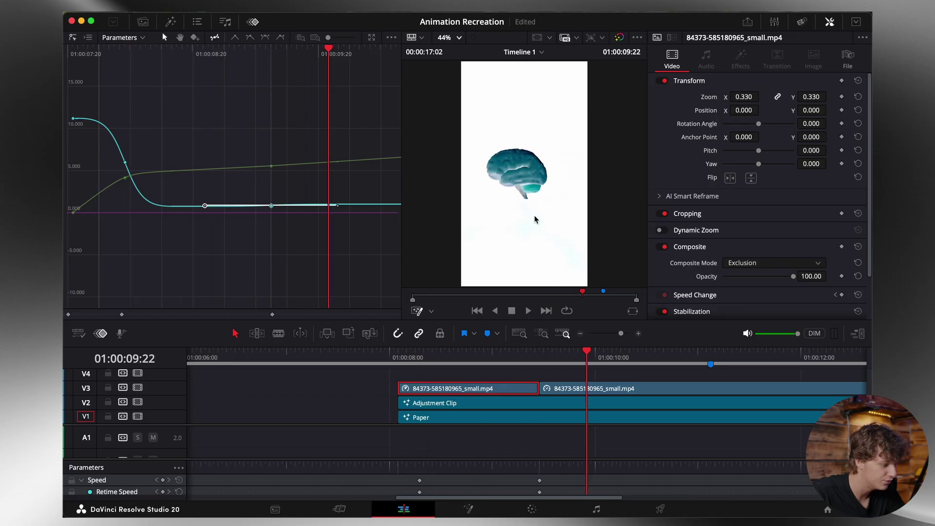
pyautogui.click(580, 334)
pyautogui.click(580, 335)
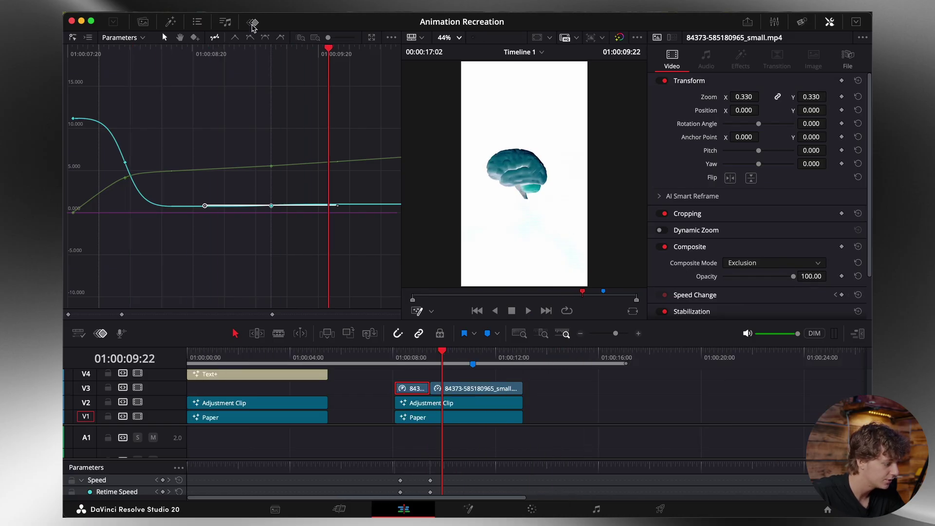
pyautogui.click(103, 336)
# Step: Combine both brain clips on V3 into Compound Clip 2
pyautogui.moveTo(560, 391); pyautogui.dragTo(415, 392)
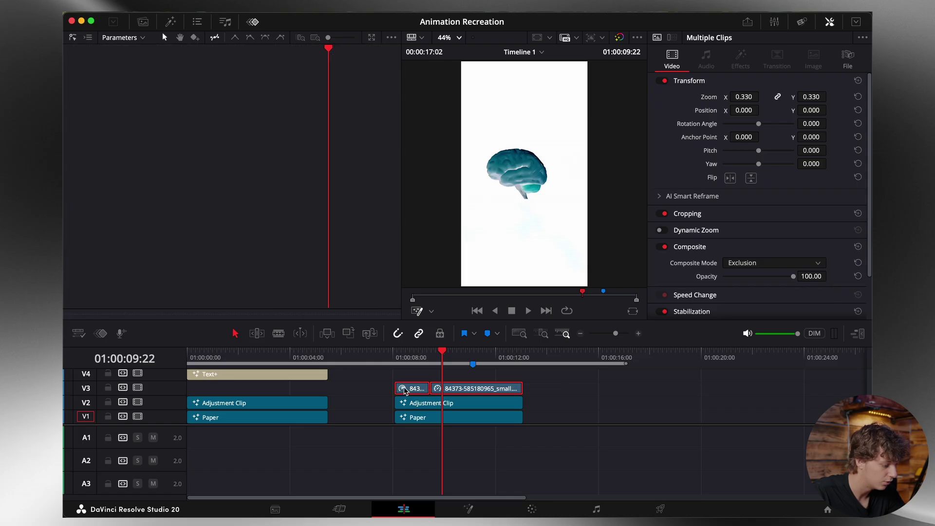
pyautogui.rightClick(414, 392)
pyautogui.click(458, 38)
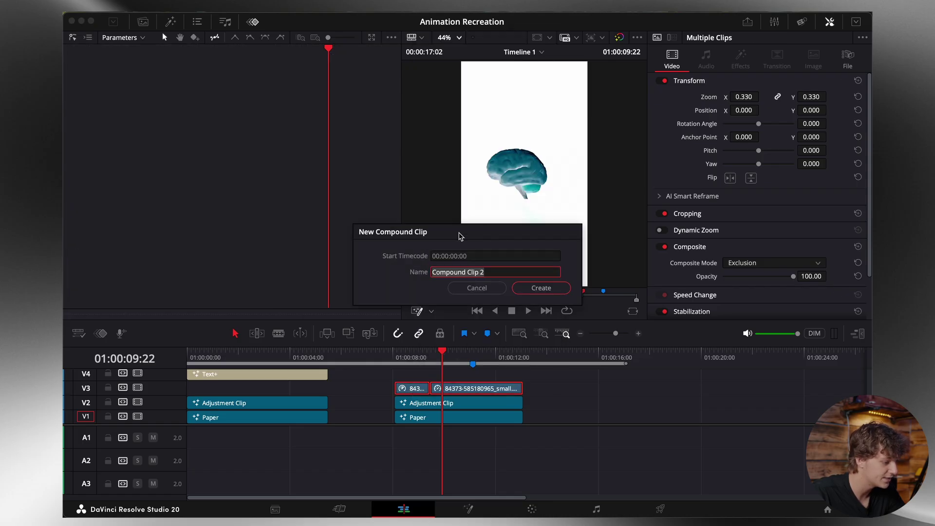
pyautogui.click(549, 295)
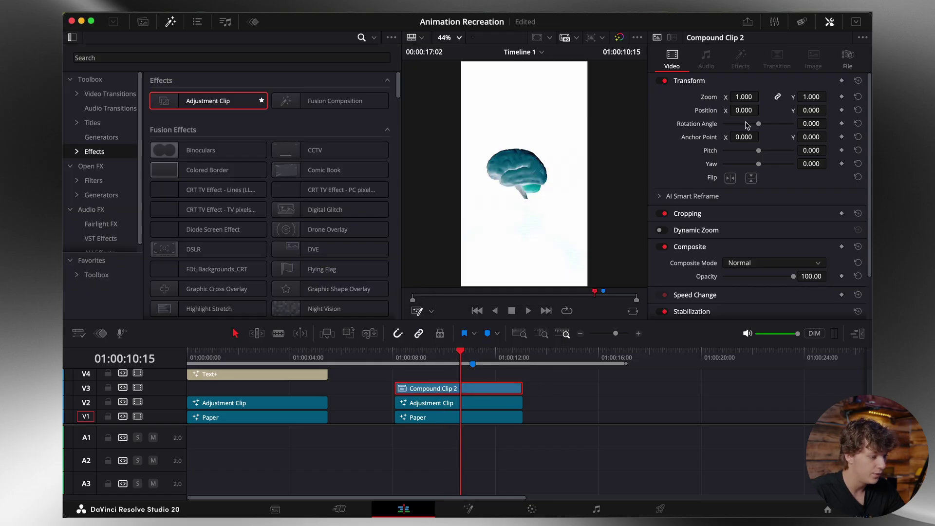
# Step: Move Compound Clip 2 to position X 33, Y -15 and play it back
pyautogui.moveTo(744, 111)
pyautogui.mouseDown()
pyautogui.moveTo(805, 111)
pyautogui.moveTo(762, 111)
pyautogui.mouseUp()
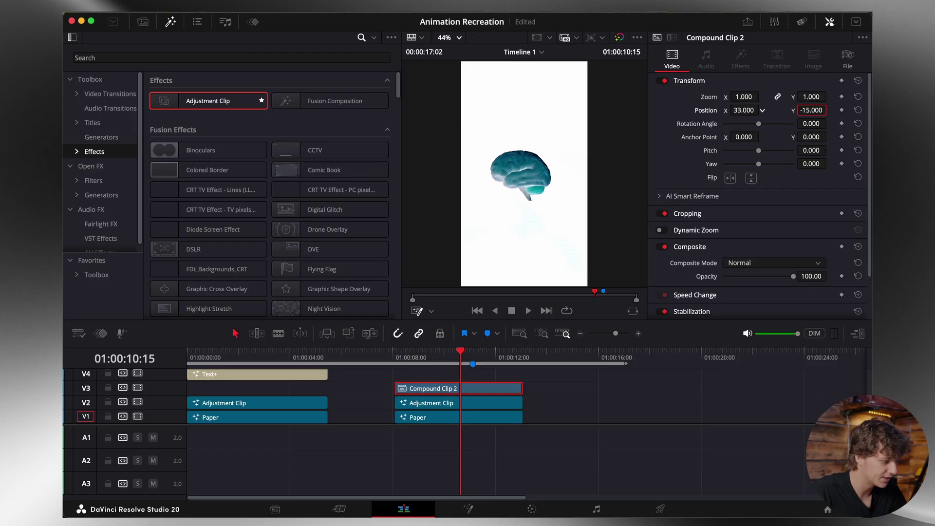
pyautogui.click(398, 360)
pyautogui.press('space')
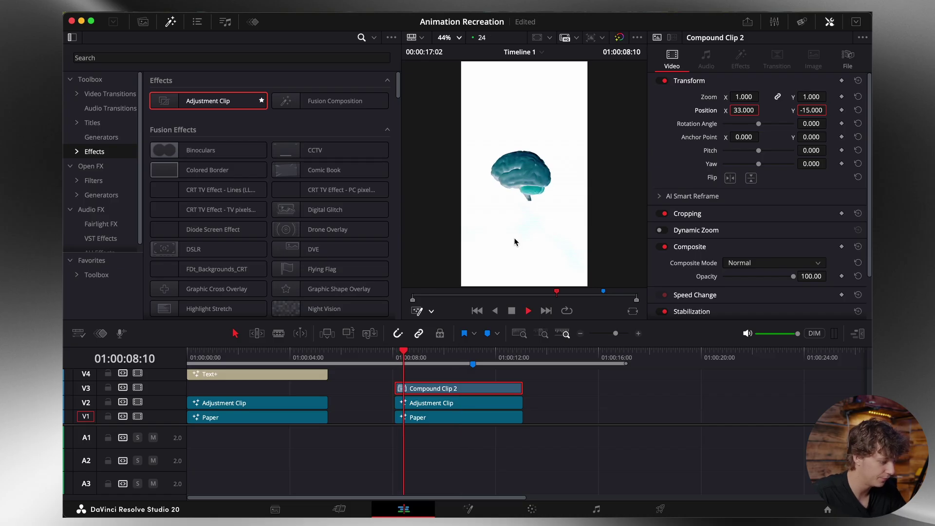
pyautogui.press('space')
pyautogui.click(395, 360)
pyautogui.press('space')
pyautogui.press('space')
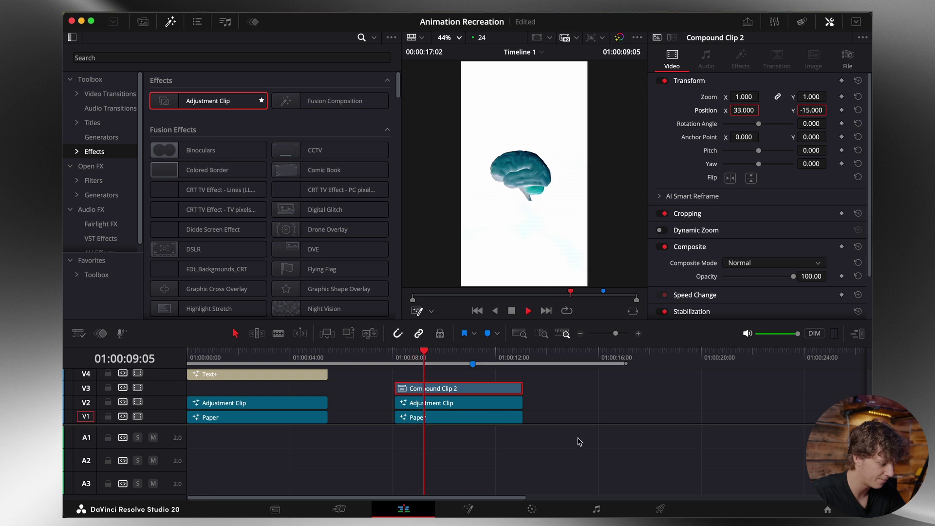
pyautogui.click(467, 510)
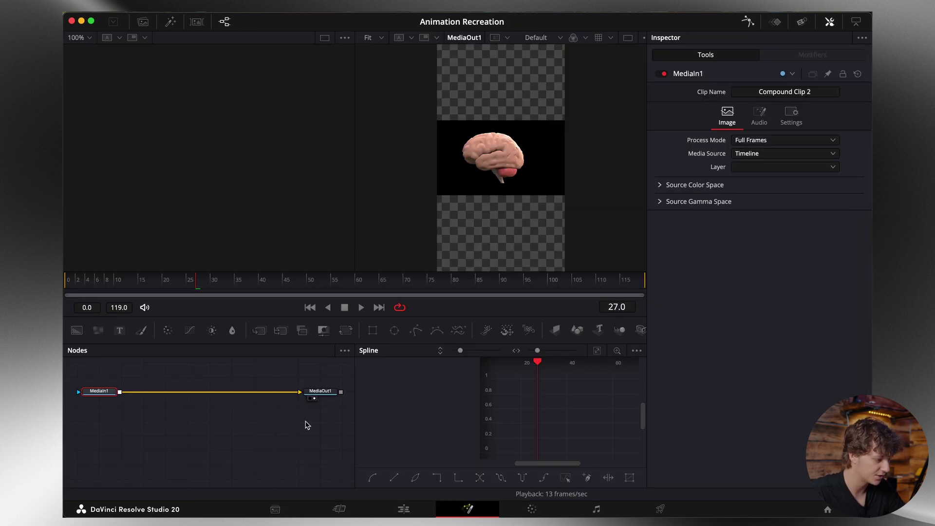
# Step: Add a Transform node with motion blur at shutter angle 303.3, then return to Edit
pyautogui.hotkey('shift', 'space')
pyautogui.write('trans')
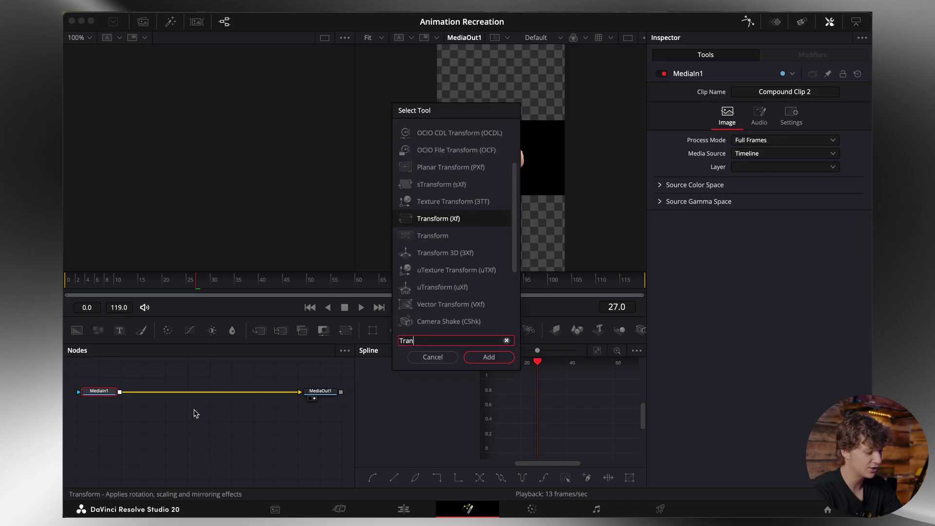
pyautogui.press('Return')
pyautogui.click(775, 95)
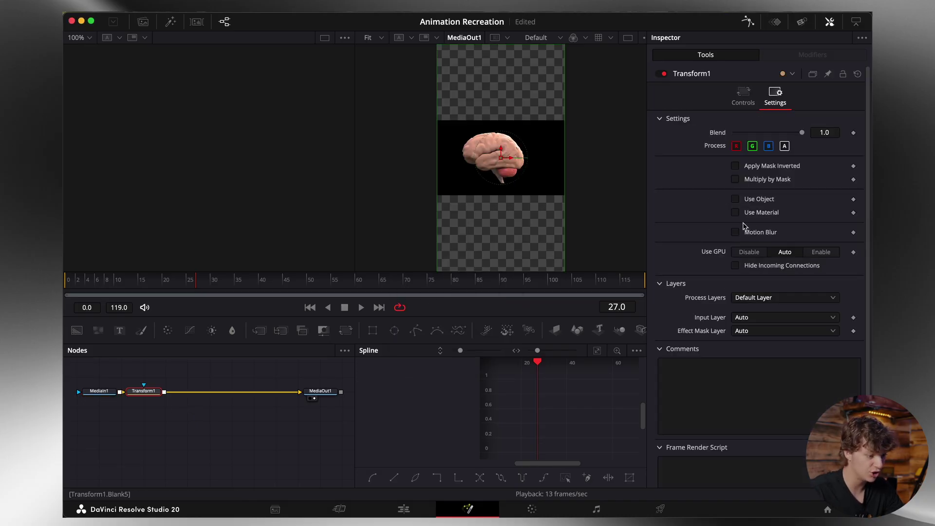
pyautogui.click(737, 233)
pyautogui.moveTo(749, 246); pyautogui.dragTo(792, 260)
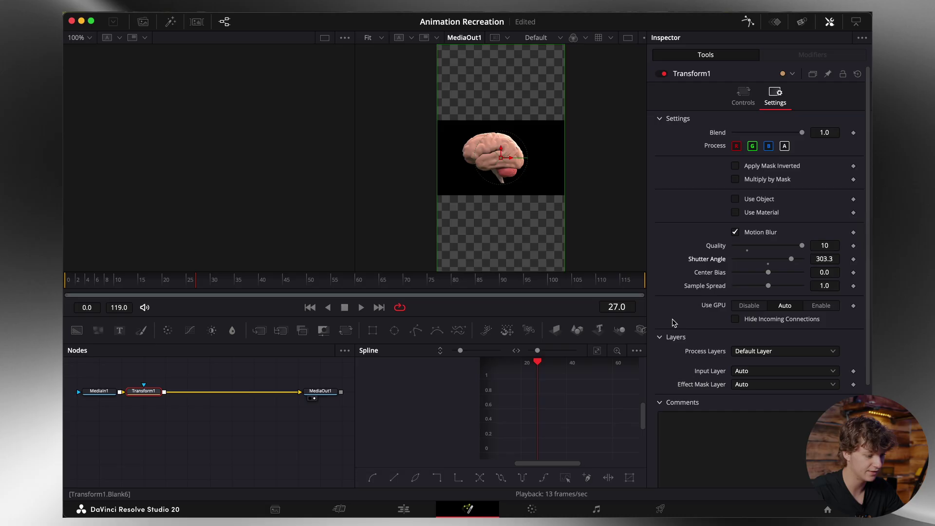
pyautogui.rightClick(483, 449)
pyautogui.click(412, 512)
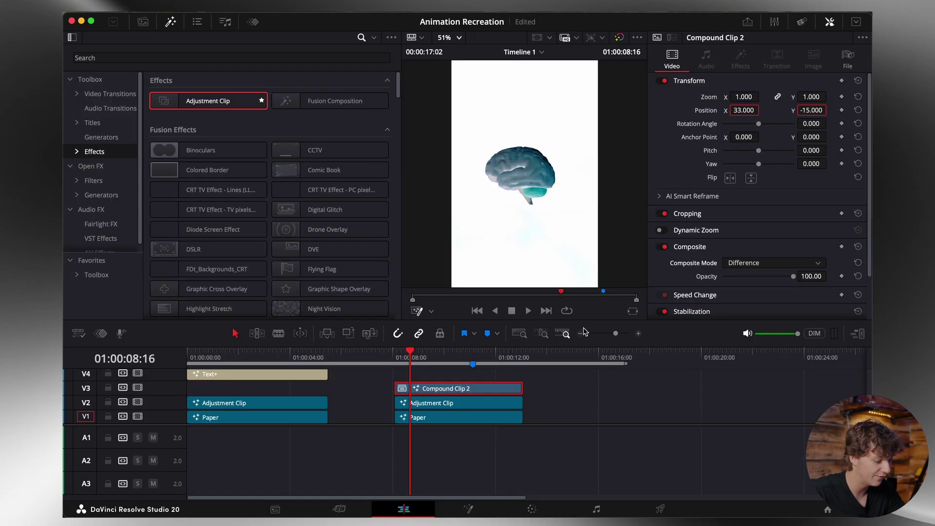
pyautogui.click(459, 38)
# Step: Fit the viewer and place a Text+ title on V4 above Compound Clip 2
pyautogui.click(455, 53)
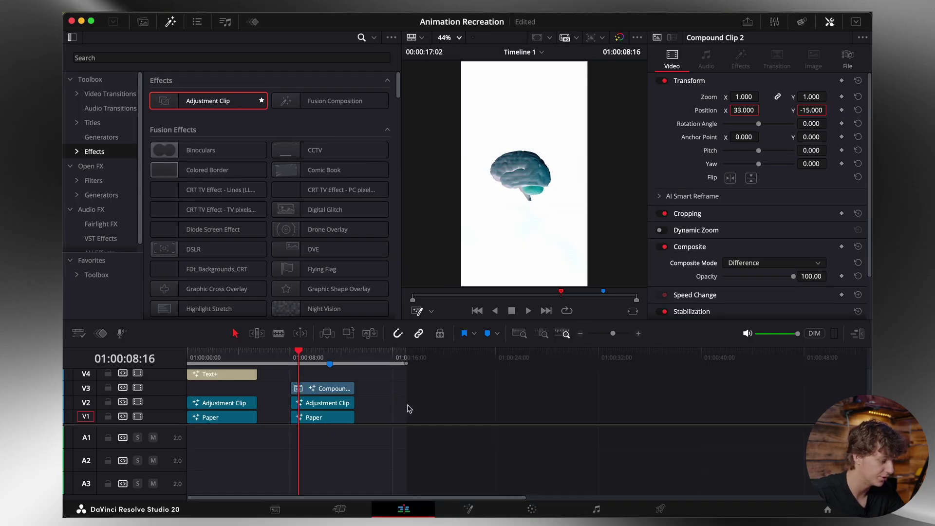
pyautogui.scroll(3, 409, 409)
pyautogui.click(92, 122)
pyautogui.moveTo(210, 160); pyautogui.dragTo(367, 418)
pyautogui.moveTo(369, 414); pyautogui.dragTo(311, 392)
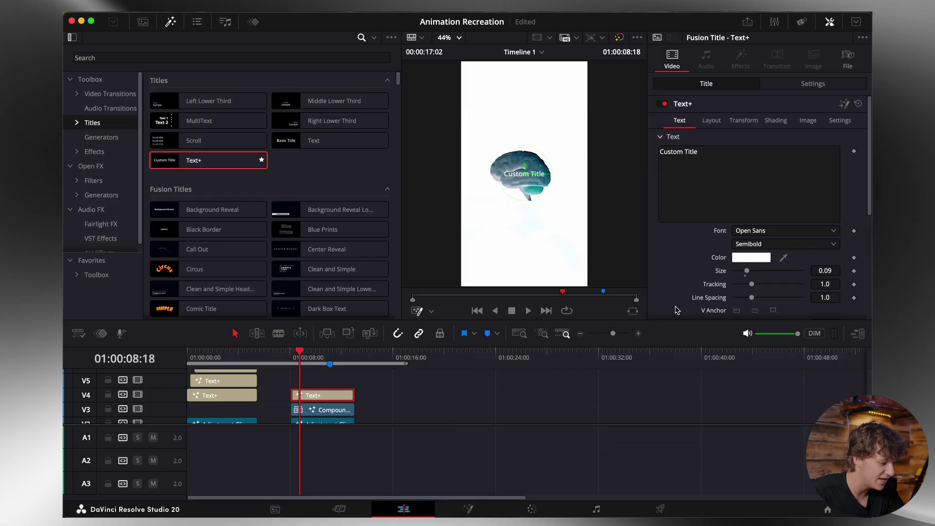
# Step: Set the title font to Helvetica Neue Bold at size 0.1417
pyautogui.click(762, 233)
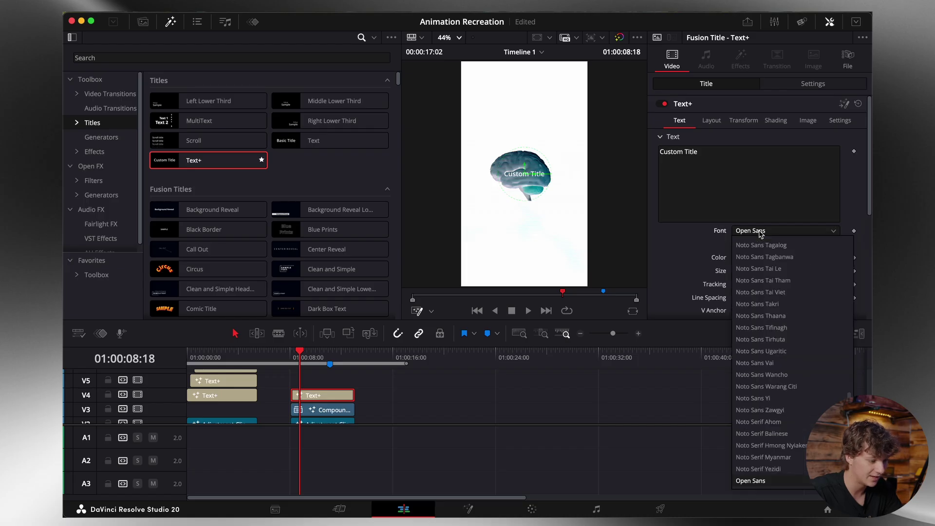
pyautogui.write('hel')
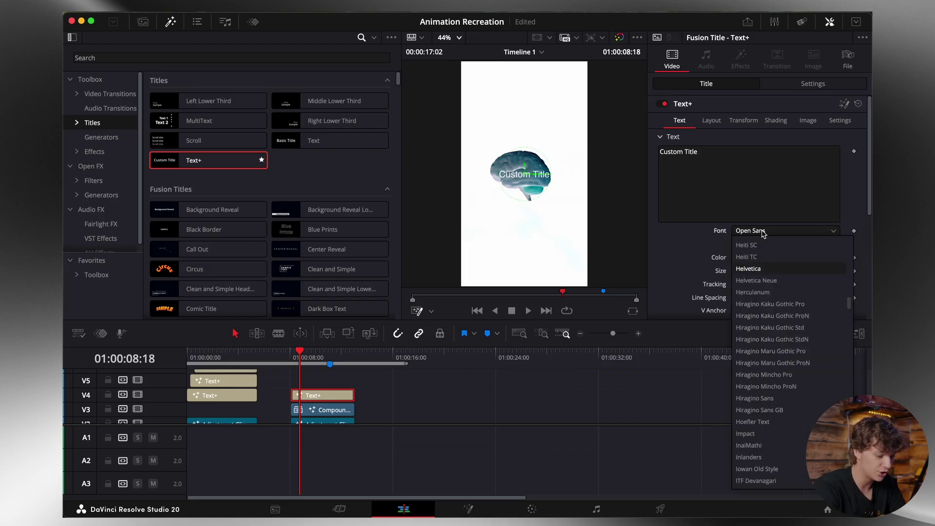
pyautogui.press('Down')
pyautogui.press('Return')
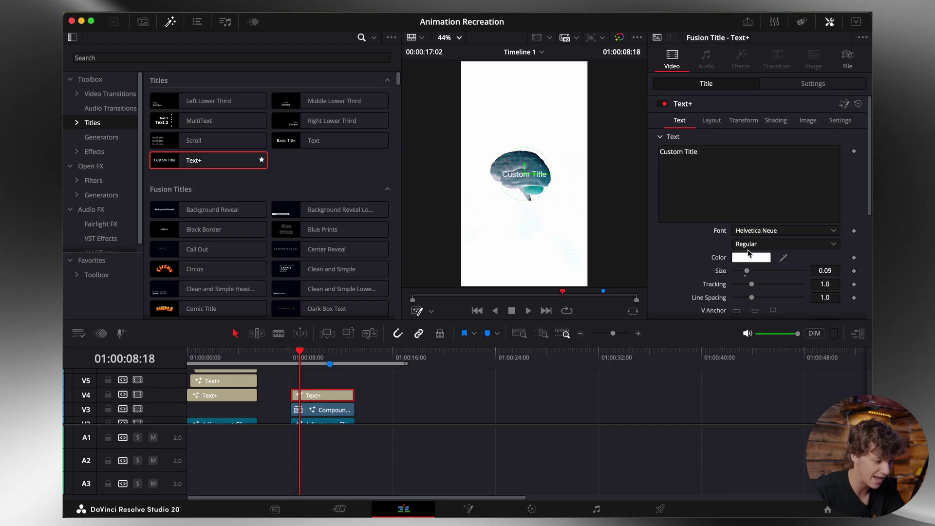
pyautogui.click(749, 246)
pyautogui.click(775, 342)
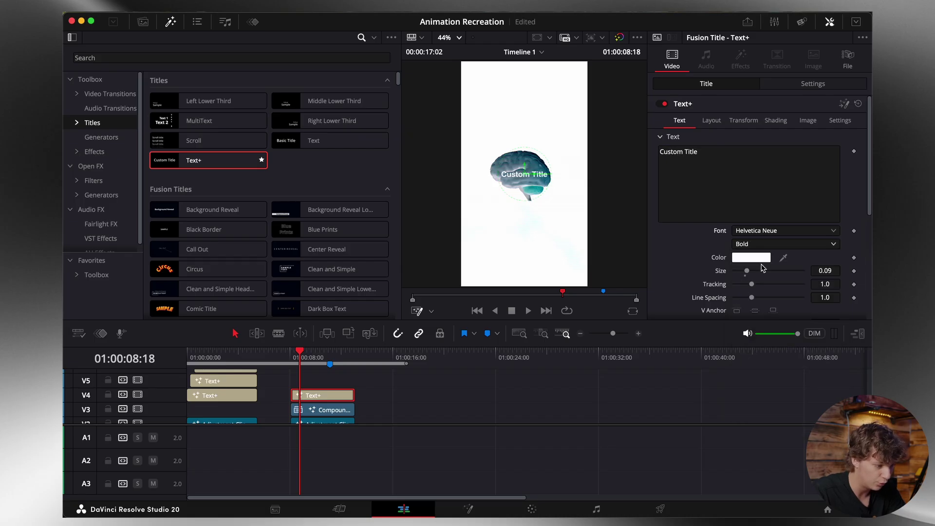
pyautogui.moveTo(748, 272); pyautogui.dragTo(755, 271)
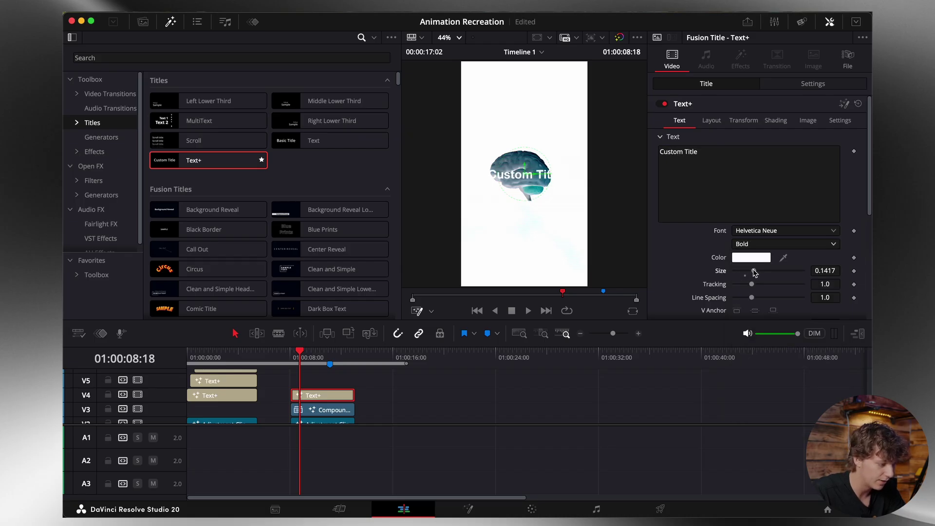
# Step: Replace the title text with "That's" and colour it orange
pyautogui.click(702, 169)
pyautogui.press('super+a')
pyautogui.write("That's")
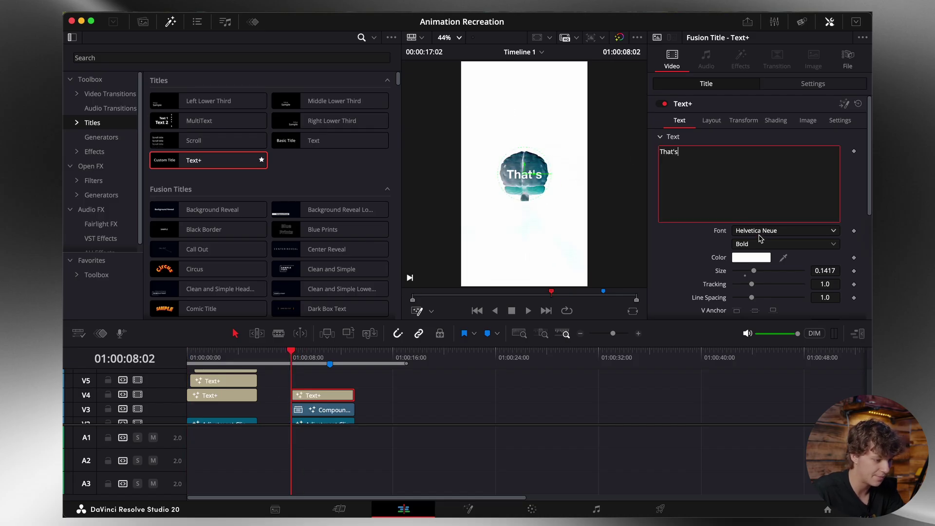
pyautogui.click(759, 264)
pyautogui.click(348, 337)
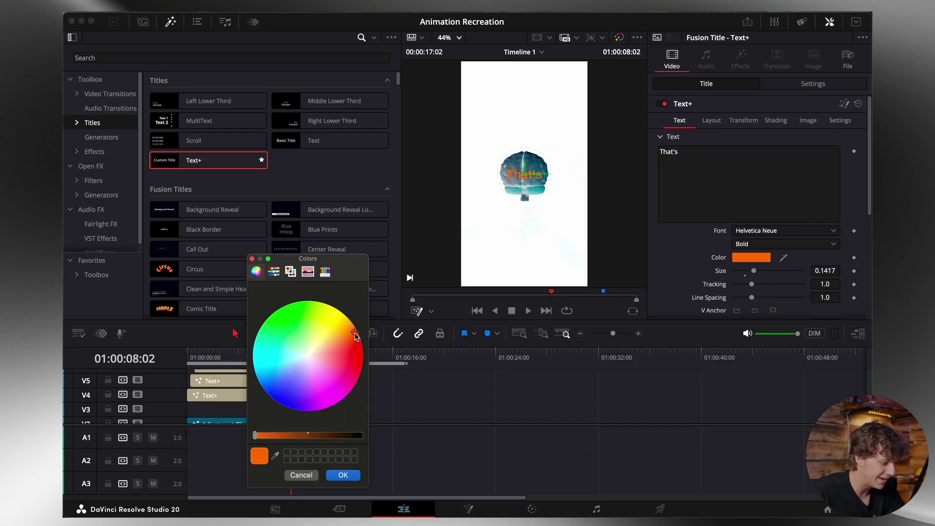
# Step: Darken That's to a brown shade and move it up and left above the brain
pyautogui.moveTo(349, 338); pyautogui.dragTo(343, 340)
pyautogui.moveTo(315, 439)
pyautogui.mouseDown()
pyautogui.moveTo(333, 439)
pyautogui.moveTo(312, 440)
pyautogui.moveTo(324, 443)
pyautogui.mouseUp()
pyautogui.click(711, 122)
pyautogui.moveTo(825, 164); pyautogui.dragTo(857, 164)
pyautogui.moveTo(758, 167); pyautogui.dragTo(760, 167)
# Step: Shrink That's to size 0.1339 and raise it to centre 0.345, 0.716
pyautogui.click(679, 120)
pyautogui.moveTo(754, 275); pyautogui.dragTo(754, 275)
pyautogui.click(715, 122)
pyautogui.moveTo(825, 165); pyautogui.dragTo(834, 165)
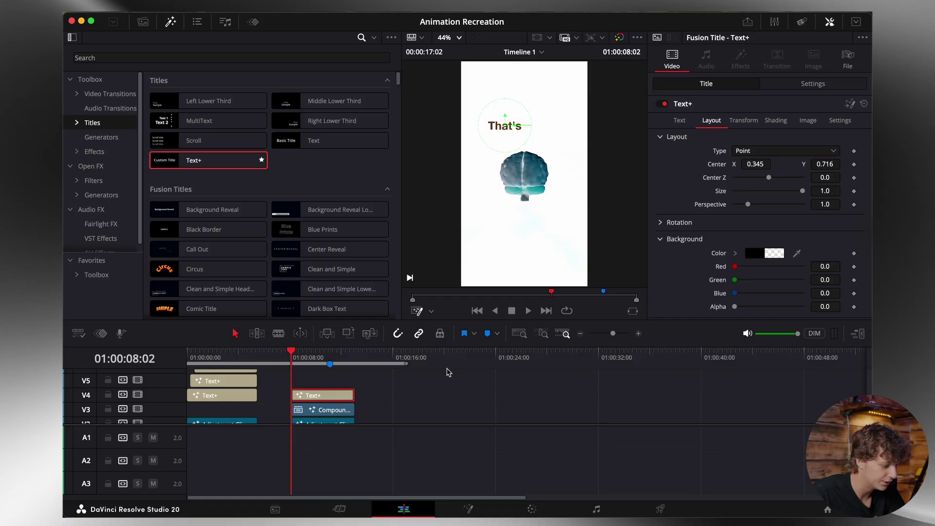
# Step: Add a Transform node after the Template node in the title's node graph
pyautogui.click(470, 509)
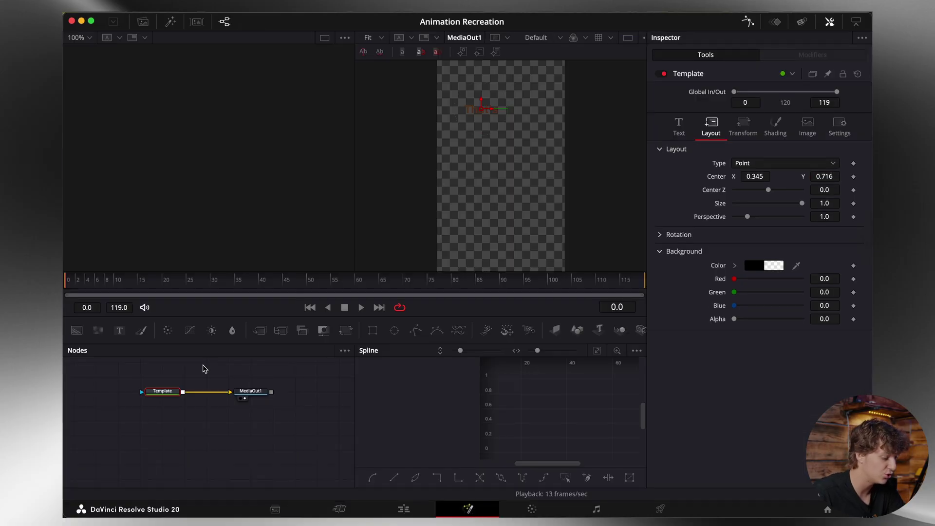
pyautogui.hotkey('shift', 'space')
pyautogui.write('tran')
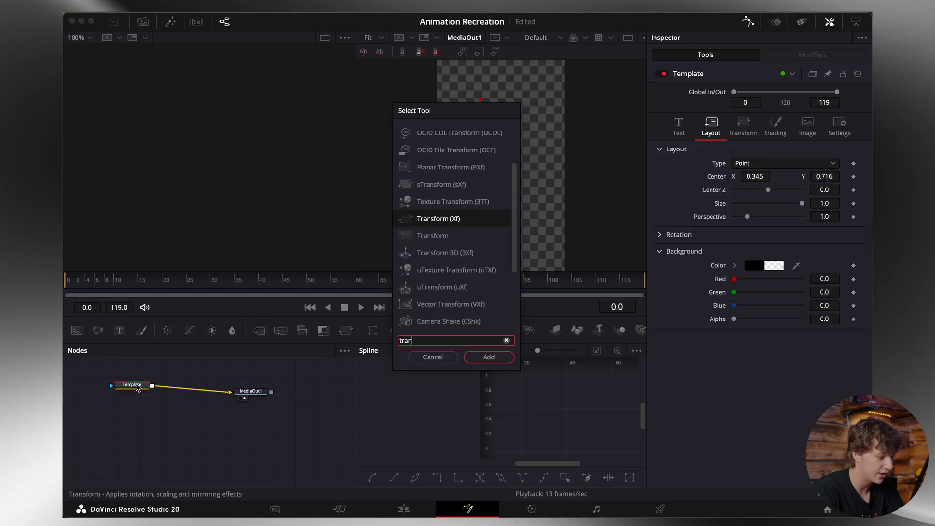
pyautogui.press('Return')
pyautogui.rightClick(138, 387)
pyautogui.click(452, 222)
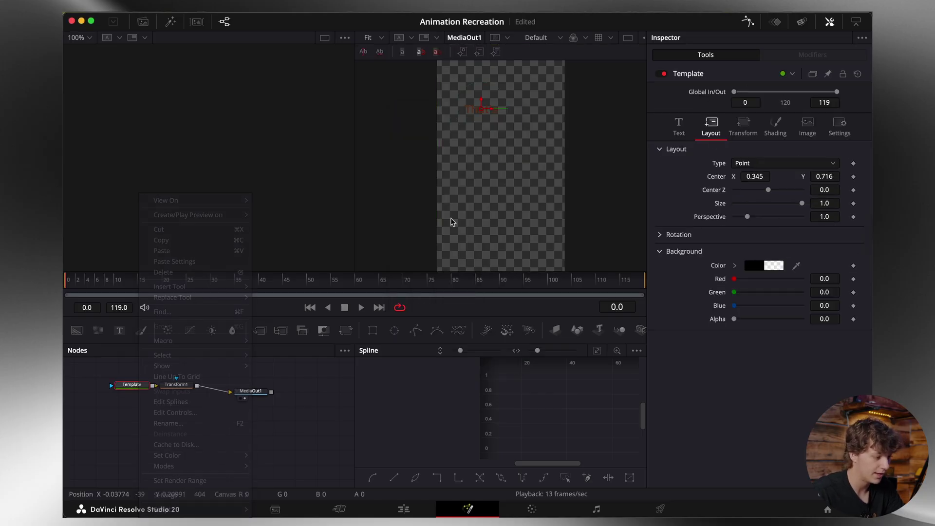
pyautogui.click(176, 385)
# Step: Keyframe the Transform Center Y from 0.42 up to 0.5 at frame 19
pyautogui.moveTo(824, 133); pyautogui.dragTo(806, 132)
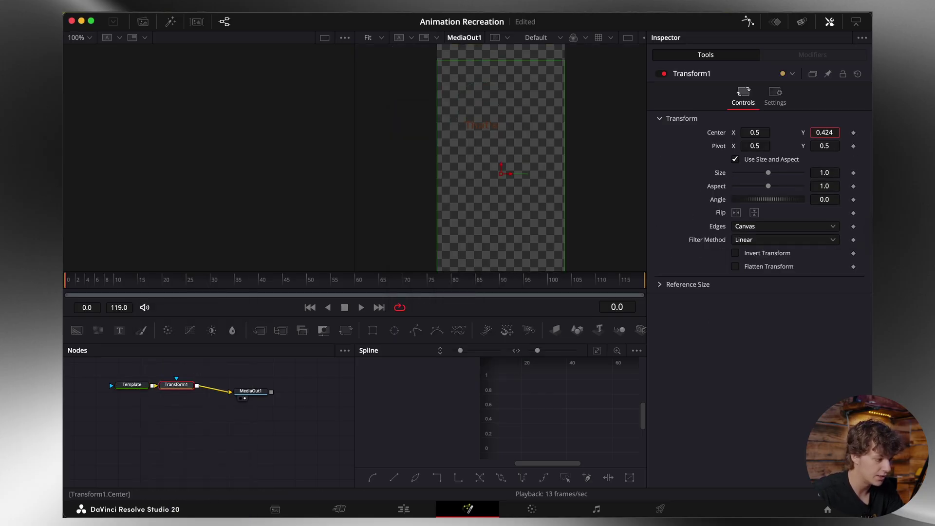
pyautogui.click(853, 132)
pyautogui.click(141, 291)
pyautogui.click(157, 289)
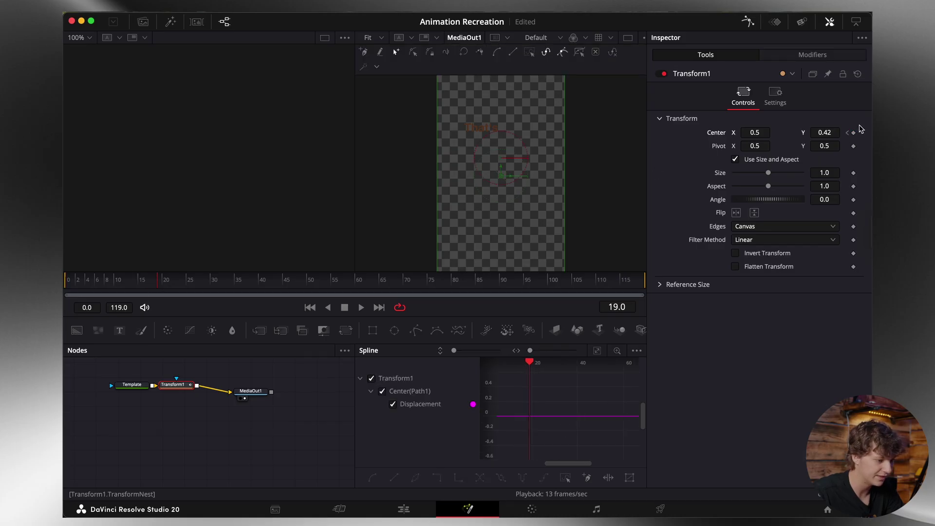
pyautogui.click(827, 135)
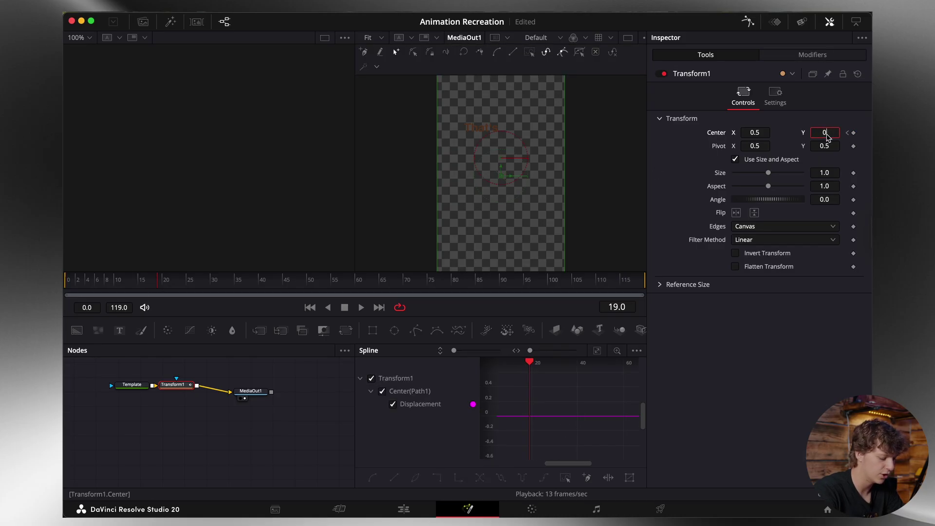
pyautogui.write('0.5')
pyautogui.press('Tab')
# Step: Enable Transform motion blur, give both keyframes Out Cubic easing, and return to the Edit page
pyautogui.click(775, 93)
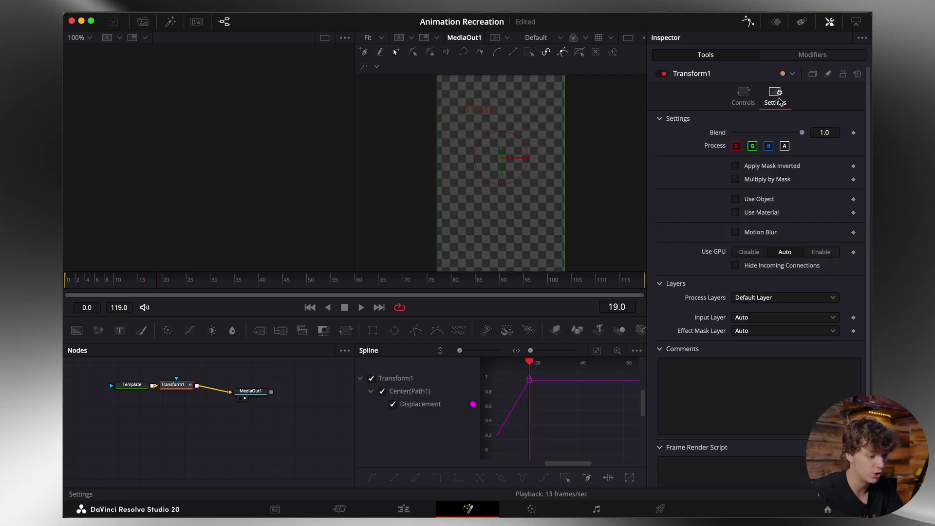
pyautogui.click(735, 232)
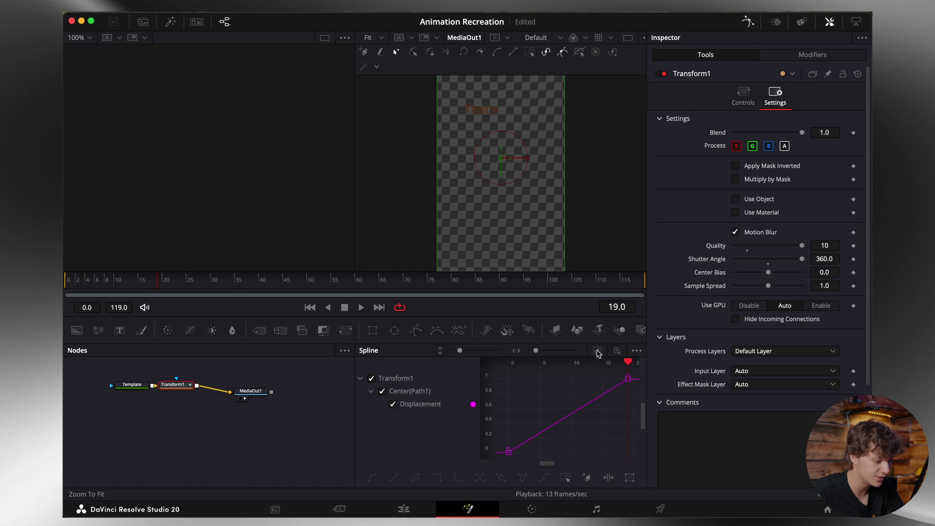
pyautogui.press('super+a')
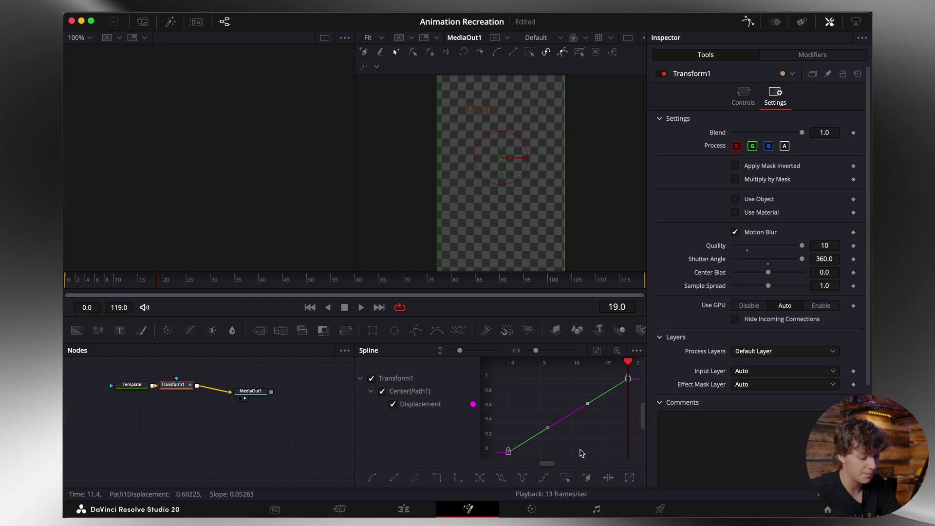
pyautogui.rightClick(599, 432)
pyautogui.moveTo(638, 242)
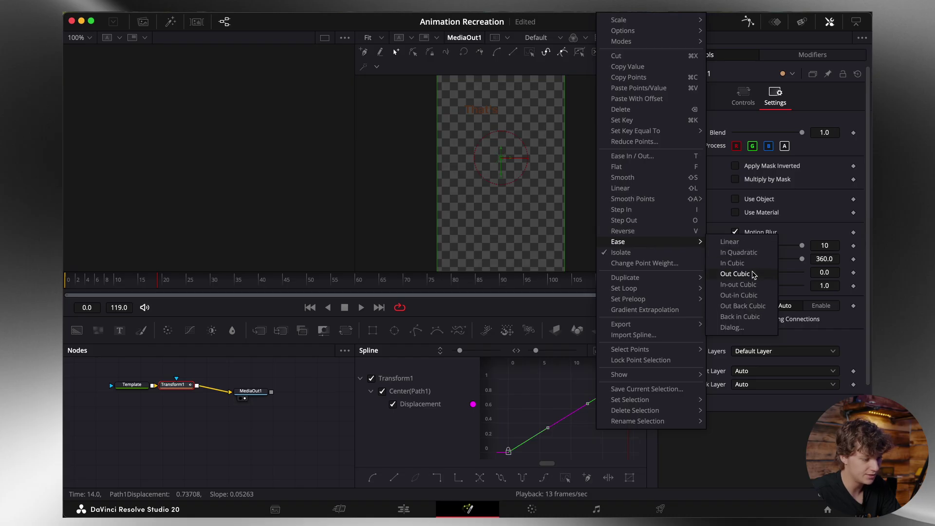
pyautogui.click(757, 273)
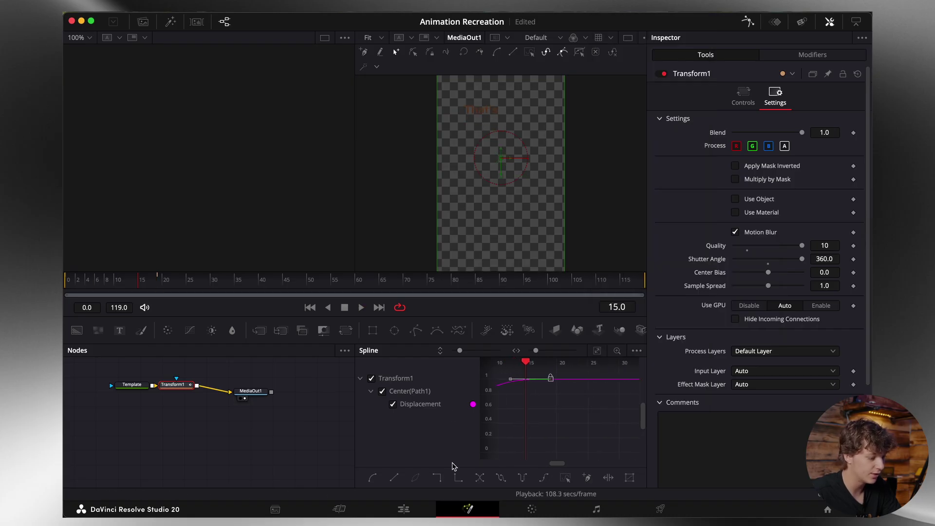
pyautogui.click(404, 510)
pyautogui.scroll(5, 321, 399)
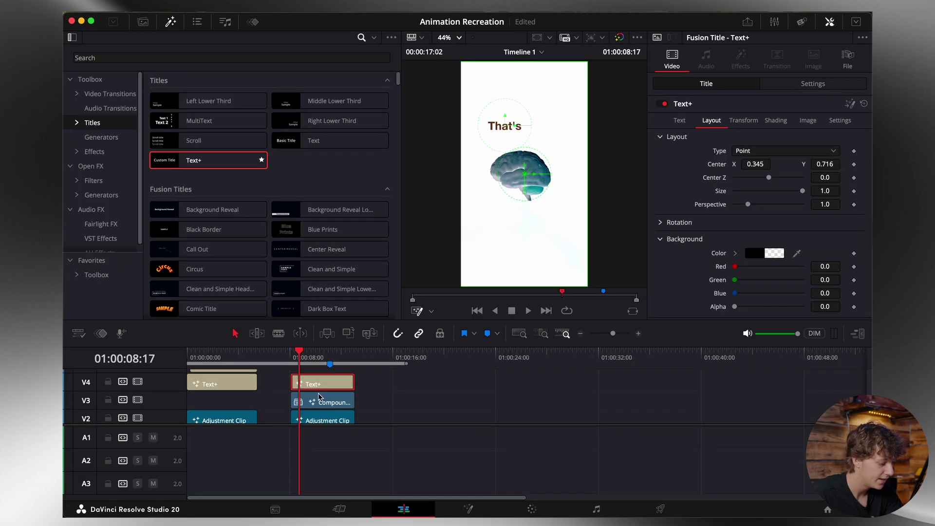
# Step: Trim the start of the title clip and move the playhead to about 08:09
pyautogui.scroll(4, 317, 394)
pyautogui.moveTo(292, 396); pyautogui.dragTo(296, 397)
pyautogui.scroll(-5, 304, 405)
pyautogui.moveTo(299, 358); pyautogui.dragTo(298, 368)
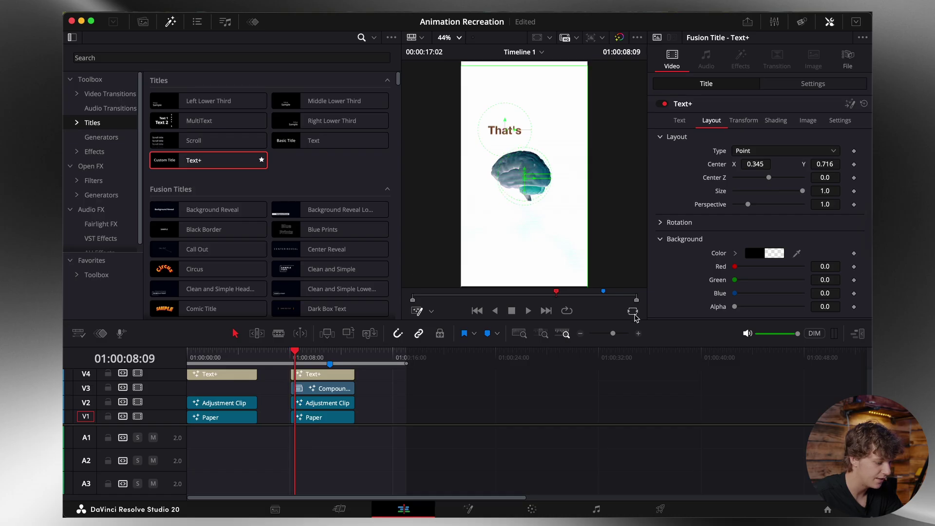
# Step: Zoom the timeline, reveal the upper tracks, and copy the V4 That's clip onto V5
pyautogui.click(637, 334)
pyautogui.click(638, 334)
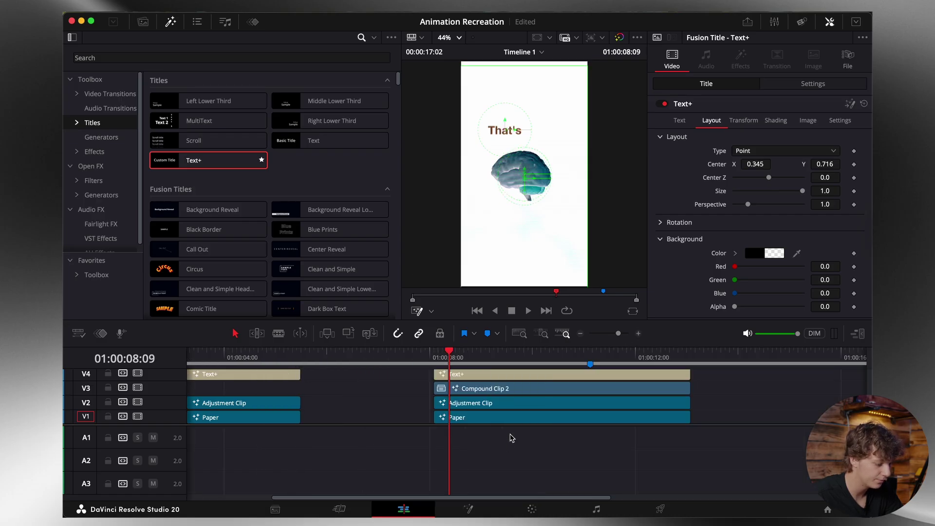
pyautogui.moveTo(513, 427); pyautogui.dragTo(512, 478)
pyautogui.click(478, 425)
pyautogui.moveTo(478, 425); pyautogui.dragTo(496, 409)
pyautogui.moveTo(696, 188); pyautogui.dragTo(615, 152)
# Step: Retype the copy as 'the', shift it right of That's, and start its clip slightly earlier
pyautogui.write('The')
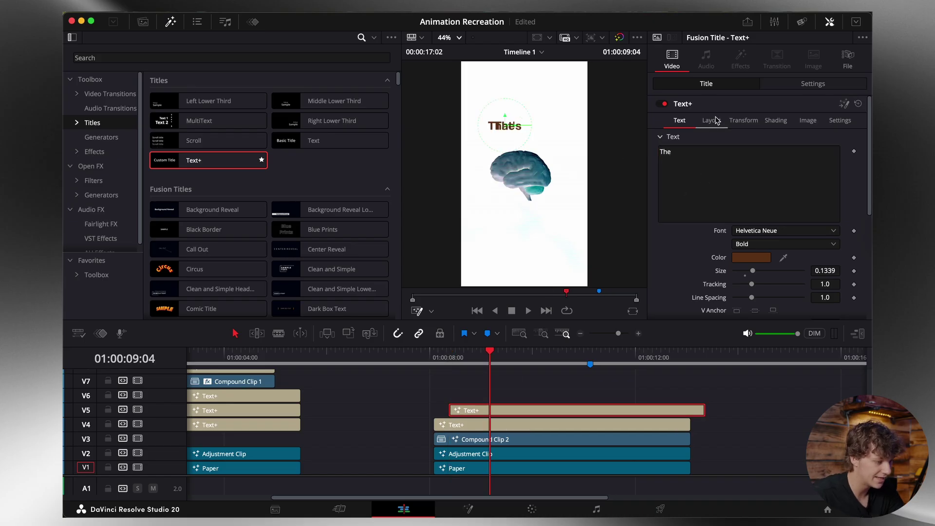
pyautogui.click(714, 120)
pyautogui.moveTo(754, 164); pyautogui.dragTo(476, 165)
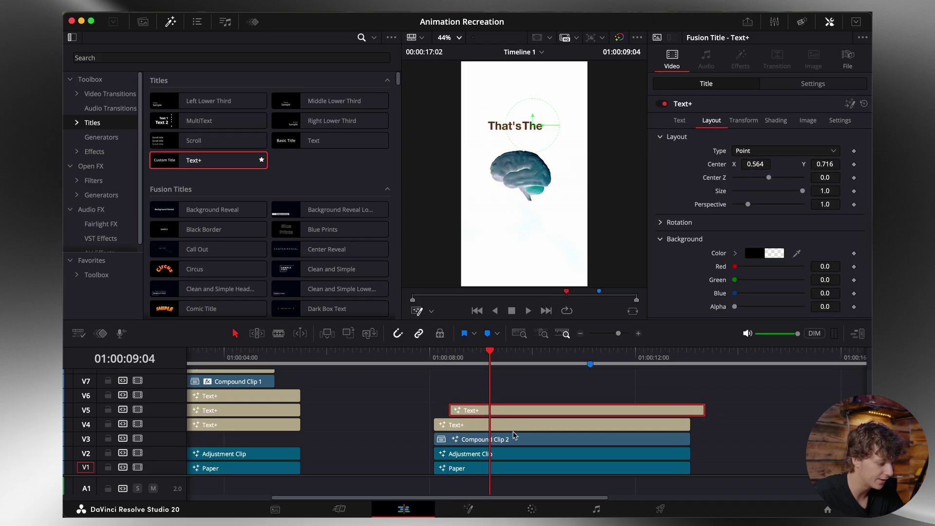
pyautogui.click(435, 367)
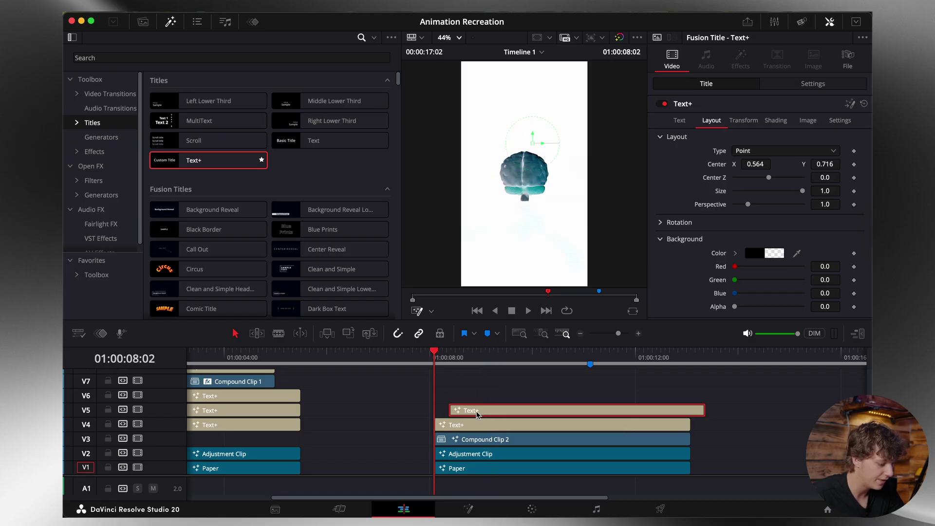
pyautogui.press('Right')
pyautogui.press('Right')
pyautogui.press('Right')
pyautogui.moveTo(478, 412); pyautogui.dragTo(469, 412)
# Step: Review playback, nudge 'the' to X 0.556, and copy its clip onto V6
pyautogui.press('space')
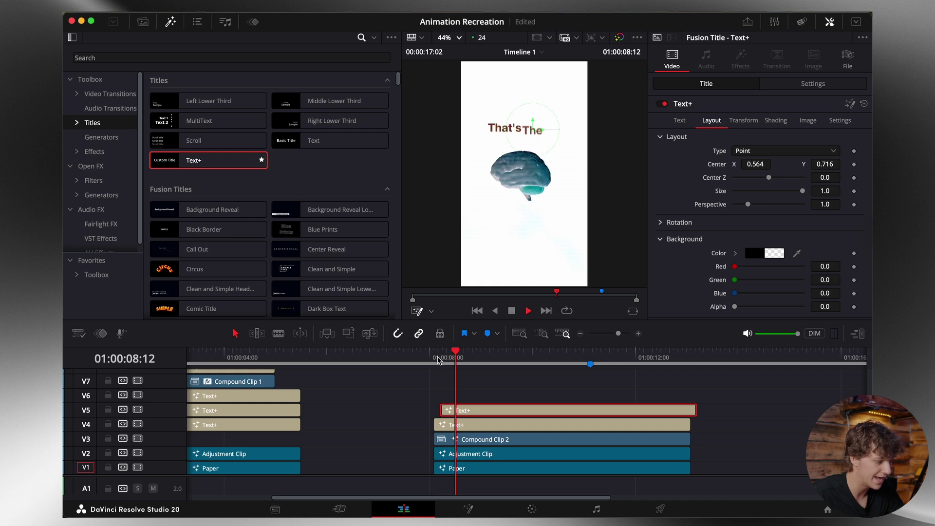
pyautogui.press('space')
pyautogui.click(680, 120)
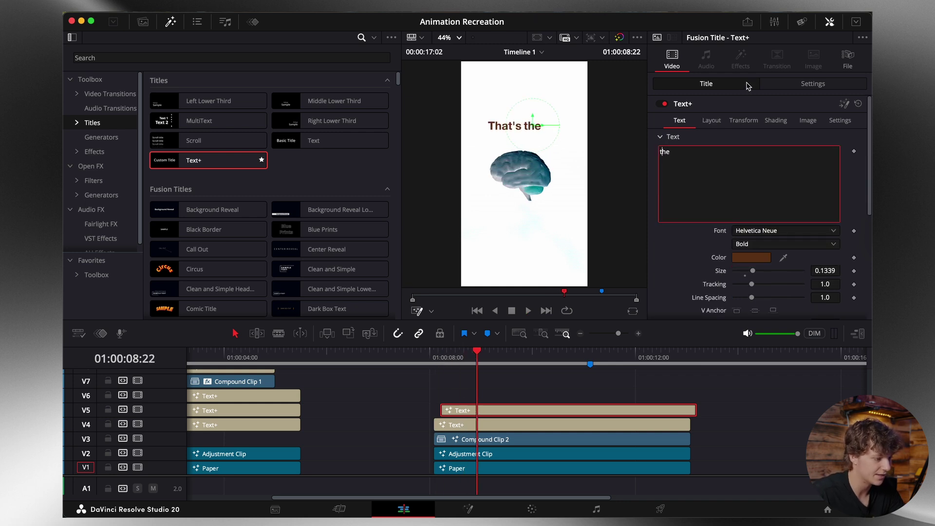
pyautogui.click(712, 120)
pyautogui.moveTo(755, 165); pyautogui.dragTo(751, 165)
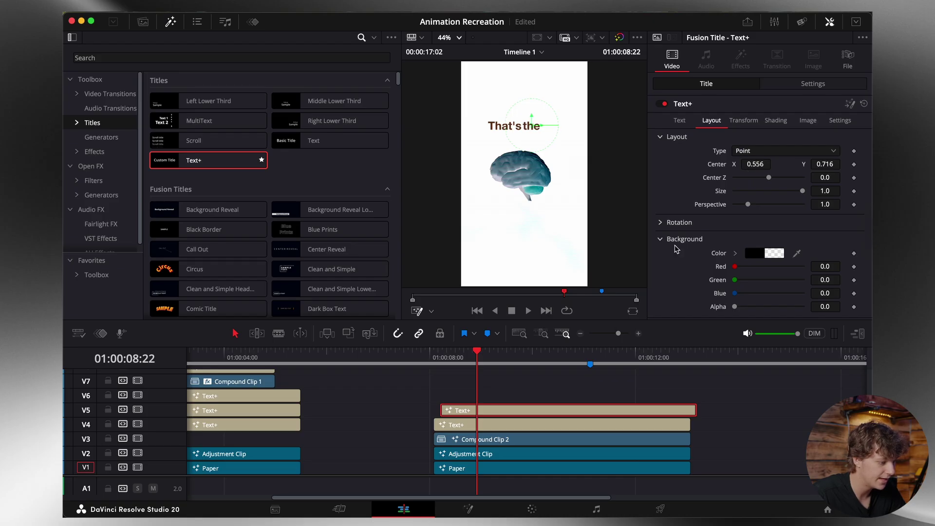
pyautogui.click(441, 363)
pyautogui.moveTo(473, 408); pyautogui.dragTo(485, 400)
pyautogui.click(740, 168)
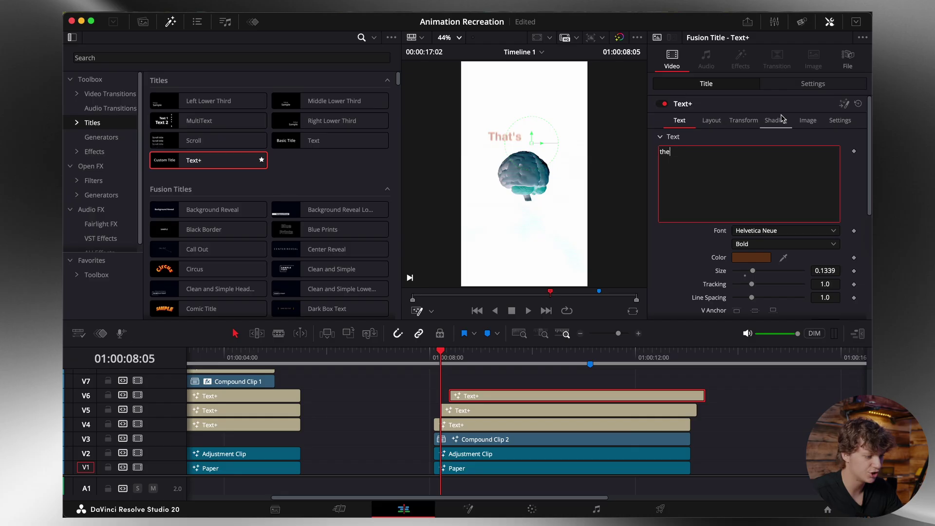
# Step: Replace the V6 title text with 'Psychology' in the Apple Garamond font
pyautogui.press('super+a')
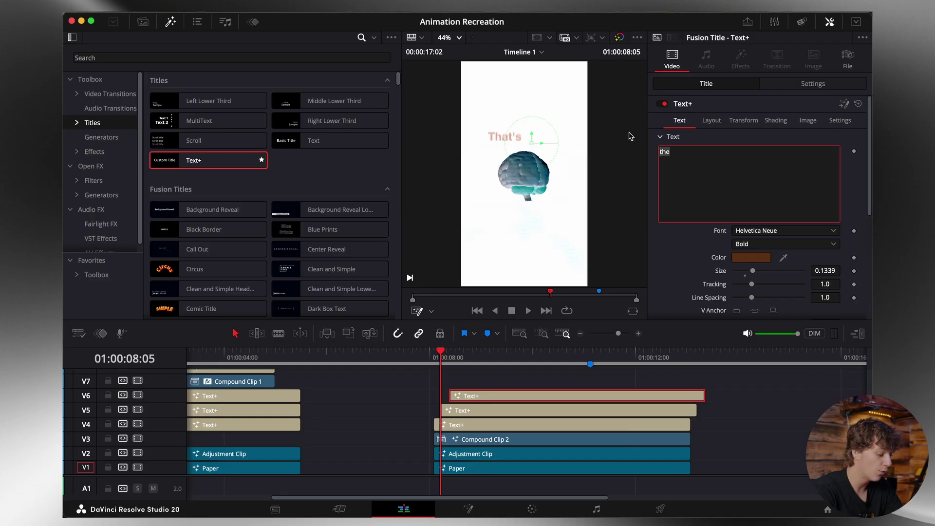
pyautogui.write('Psychology')
pyautogui.click(773, 238)
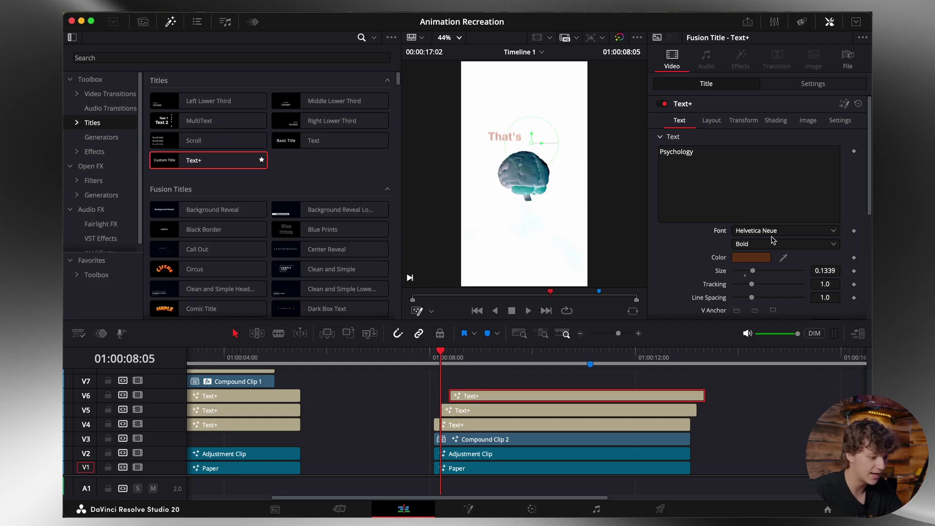
pyautogui.click(769, 231)
pyautogui.write('apple')
pyautogui.press('Down')
pyautogui.press('Down')
pyautogui.press('Return')
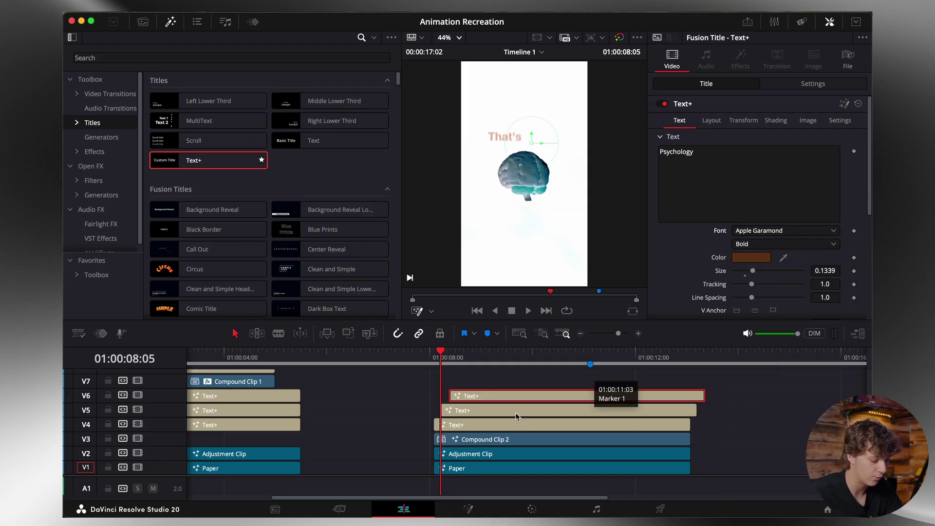
# Step: Make Psychology Bold Italic, enlarge it, and lower it to Y 0.666
pyautogui.press('space')
pyautogui.press('space')
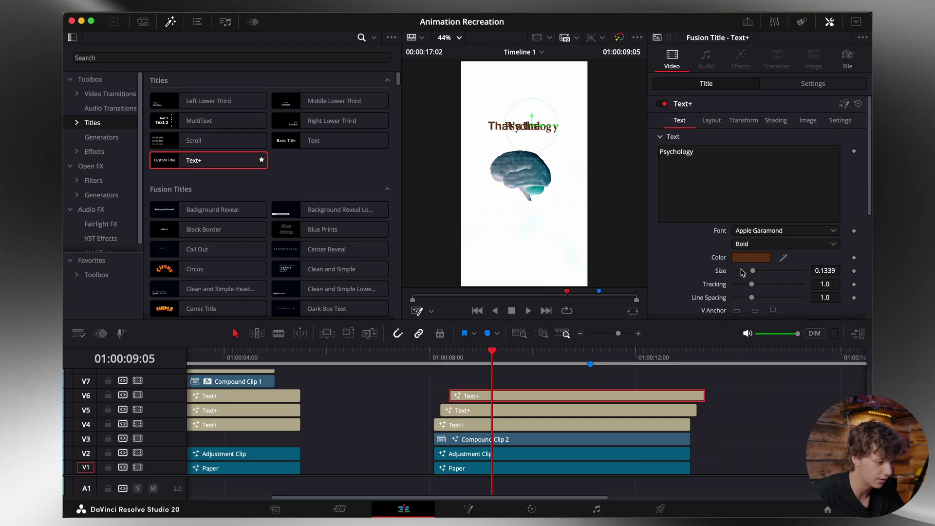
pyautogui.click(744, 246)
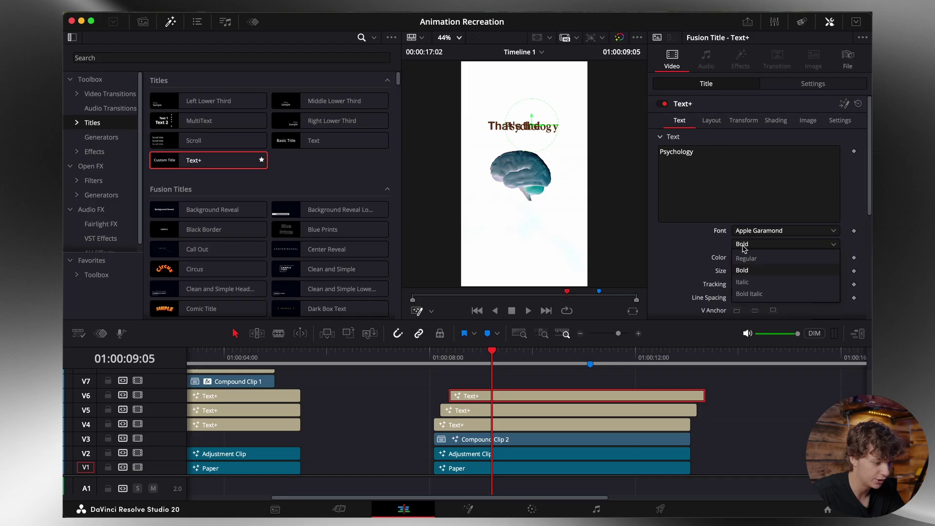
pyautogui.click(756, 295)
pyautogui.moveTo(752, 270); pyautogui.dragTo(774, 280)
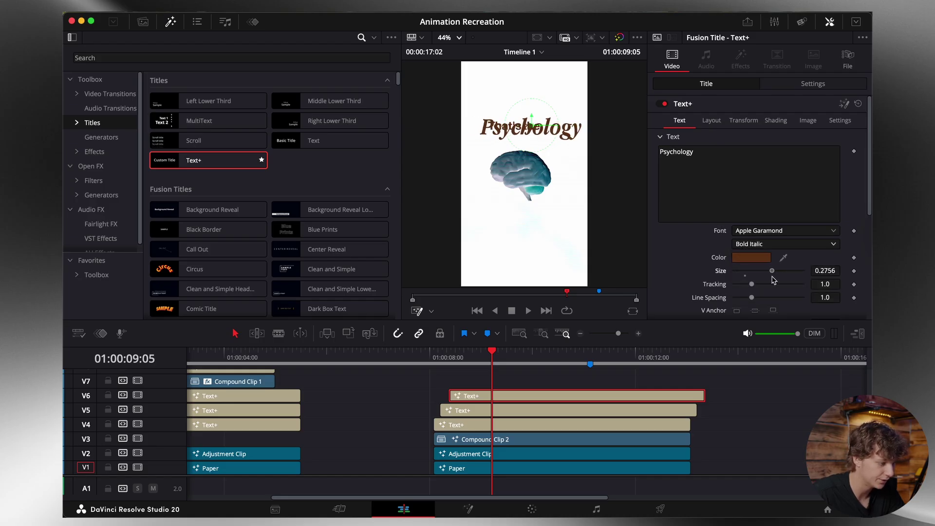
pyautogui.click(713, 123)
pyautogui.moveTo(827, 167); pyautogui.dragTo(731, 166)
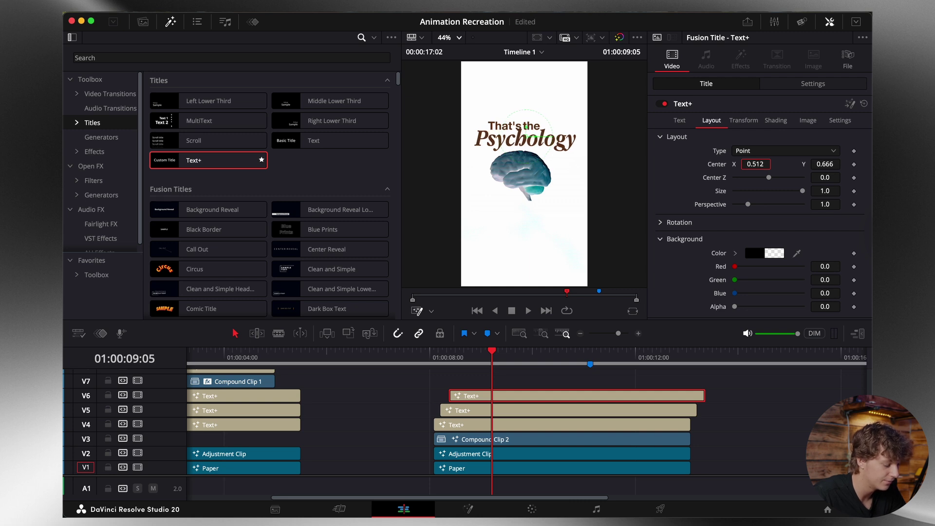
pyautogui.moveTo(730, 166); pyautogui.dragTo(735, 166)
# Step: Bring That's and 'the' closer together, review playback, and copy the Psychology clip onto V7
pyautogui.click(547, 409)
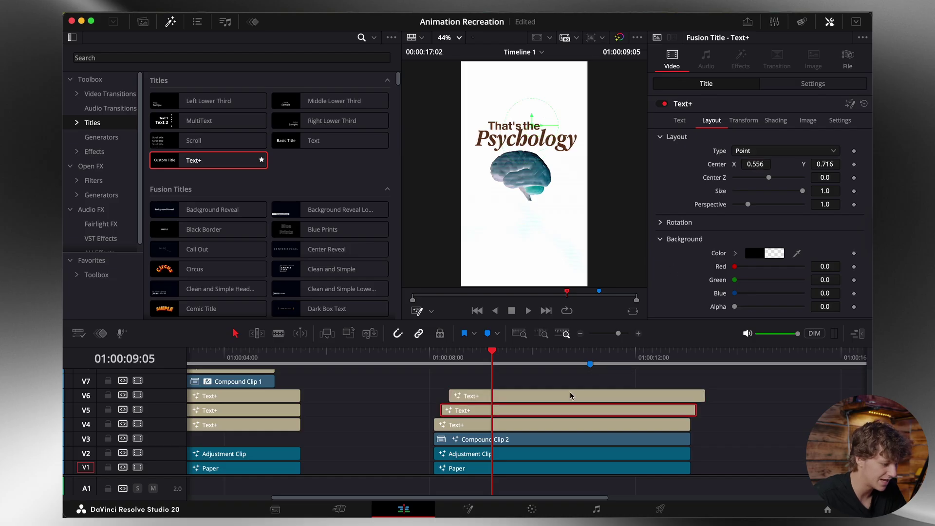
pyautogui.click(592, 429)
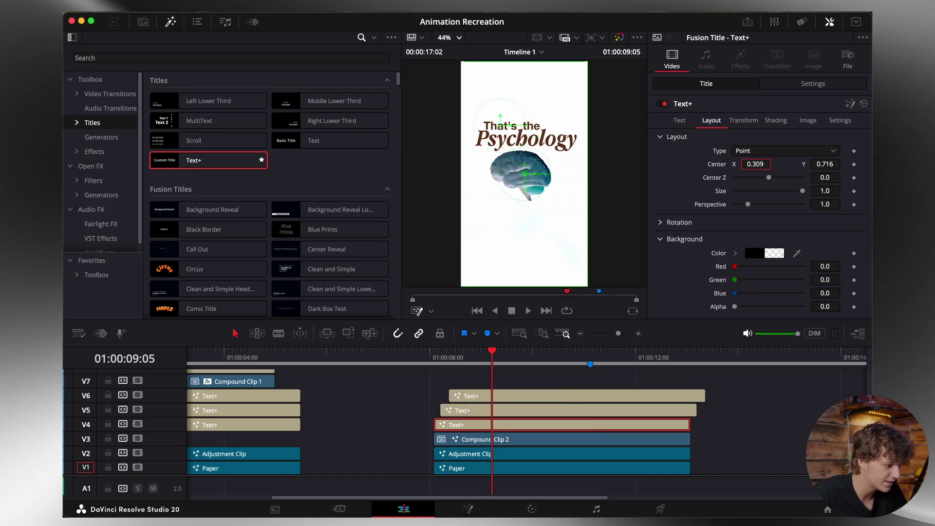
pyautogui.moveTo(755, 164); pyautogui.dragTo(775, 165)
pyautogui.click(540, 412)
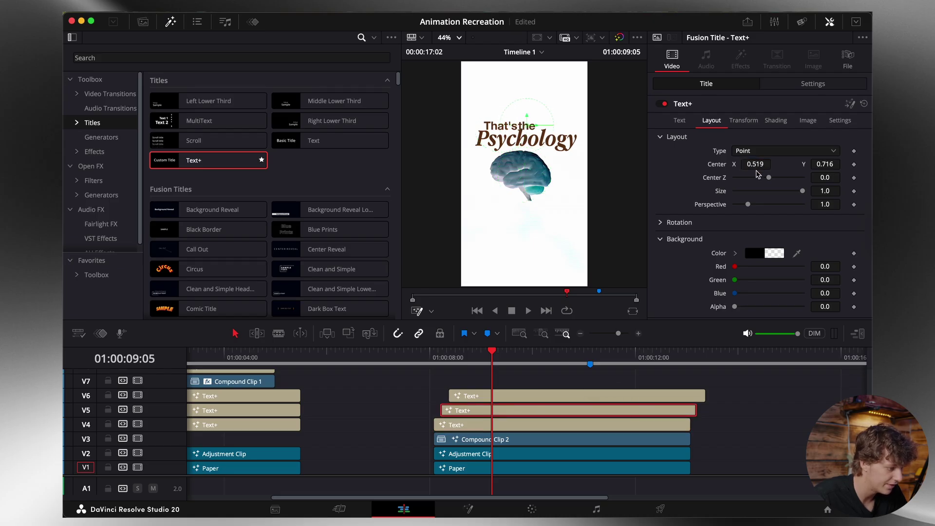
pyautogui.moveTo(489, 363); pyautogui.dragTo(434, 368)
pyautogui.press('space')
pyautogui.press('space')
pyautogui.click(444, 363)
pyautogui.click(474, 398)
pyautogui.moveTo(471, 400); pyautogui.dragTo(487, 386)
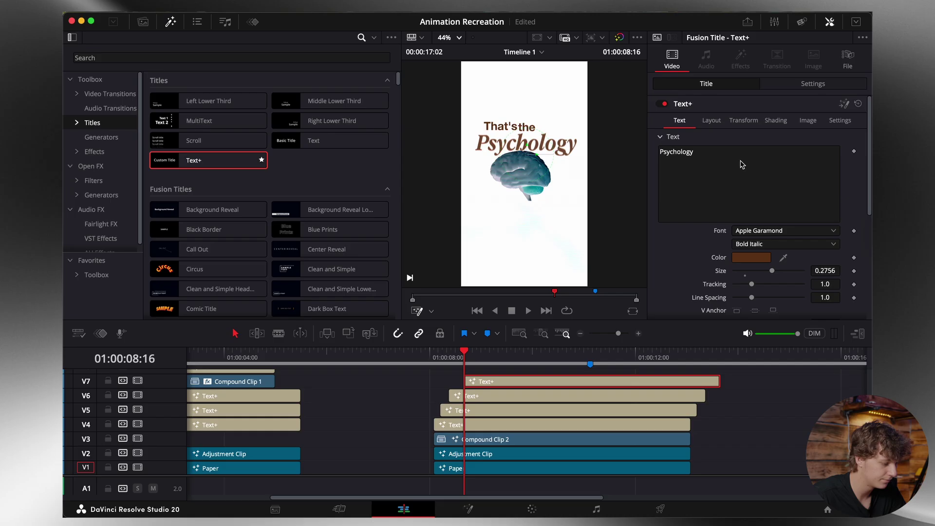
# Step: Replace the copied title text with 'Most'
pyautogui.click(742, 164)
pyautogui.press('super+a')
pyautogui.write('M')
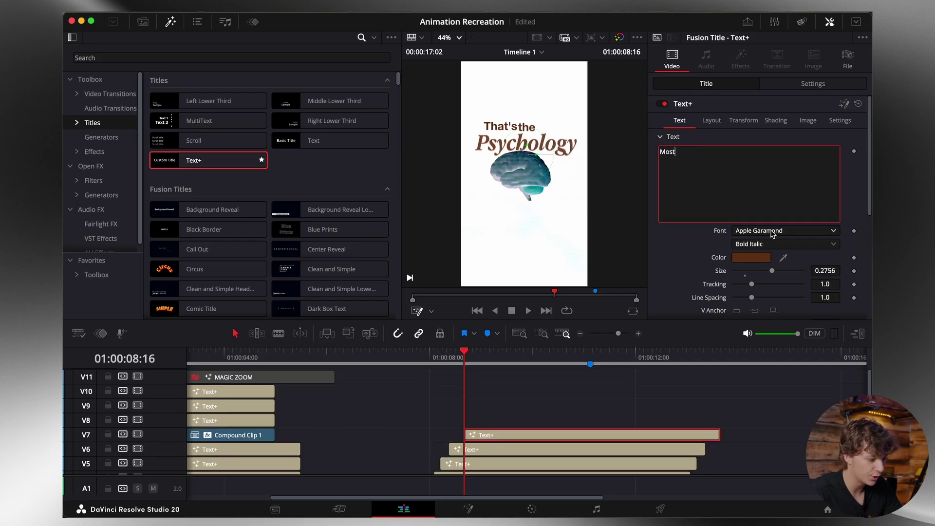
# Step: Set Most's font to Helvetica in the Bold style
pyautogui.click(771, 232)
pyautogui.write('hel')
pyautogui.press('Down')
pyautogui.press('Return')
pyautogui.click(768, 245)
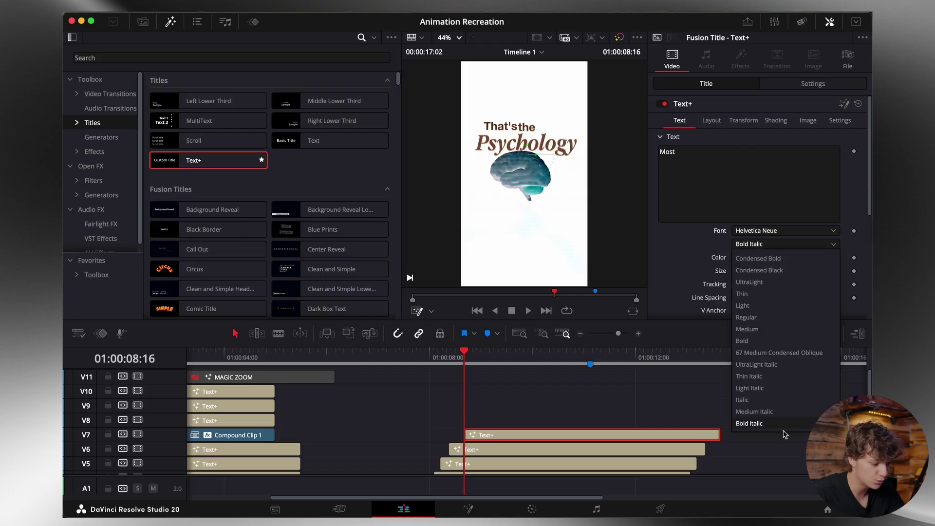
pyautogui.click(796, 232)
pyautogui.click(795, 468)
pyautogui.press('Return')
pyautogui.click(768, 244)
pyautogui.click(748, 289)
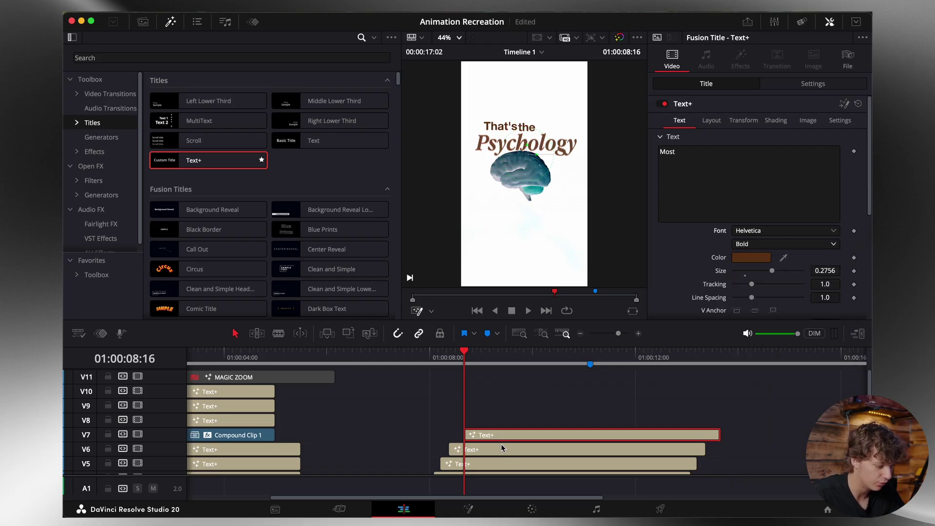
pyautogui.press('space')
pyautogui.press('space')
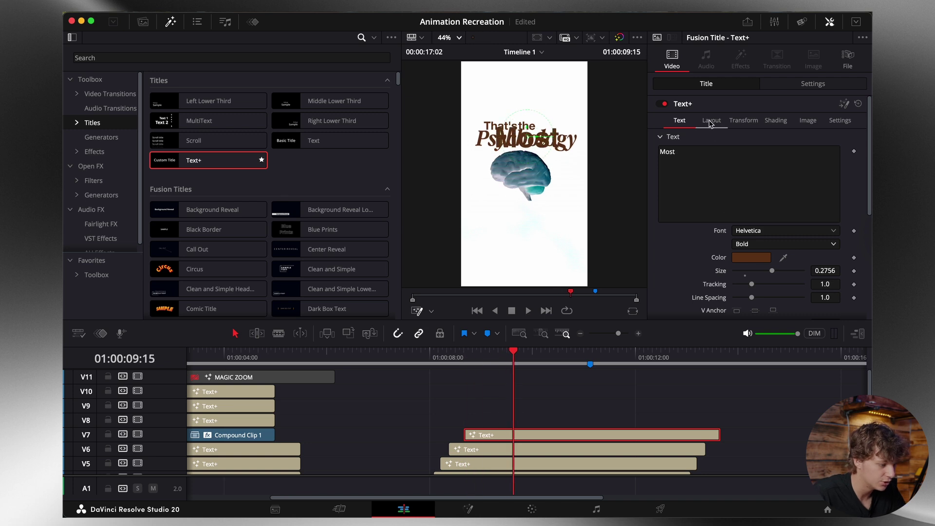
# Step: Move Most below the brain, change it to Bold Oblique, and shrink it
pyautogui.click(712, 121)
pyautogui.moveTo(822, 165); pyautogui.dragTo(733, 164)
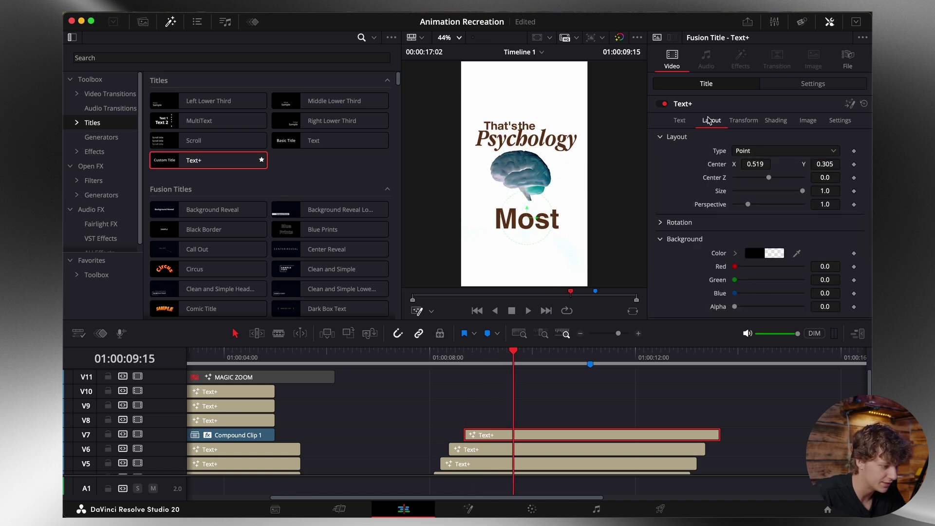
pyautogui.click(680, 120)
pyautogui.click(765, 246)
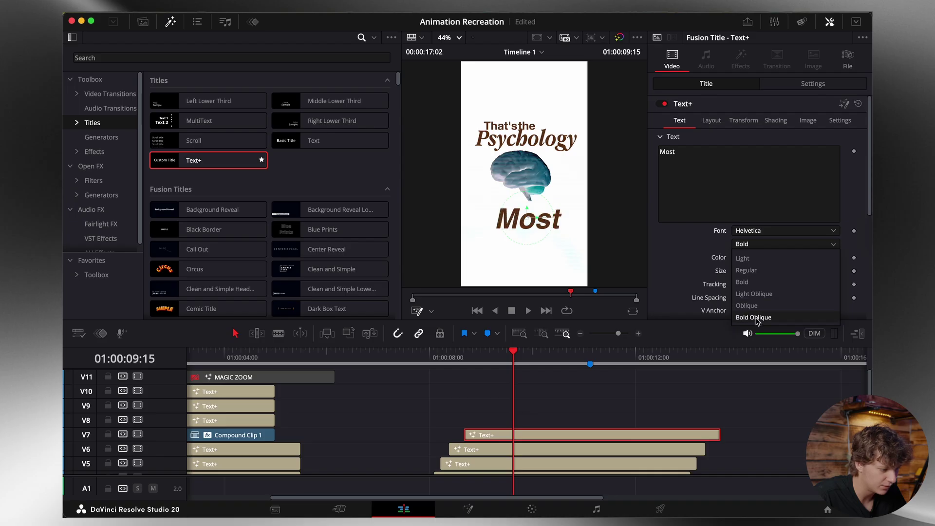
pyautogui.click(756, 318)
pyautogui.moveTo(773, 272); pyautogui.dragTo(758, 275)
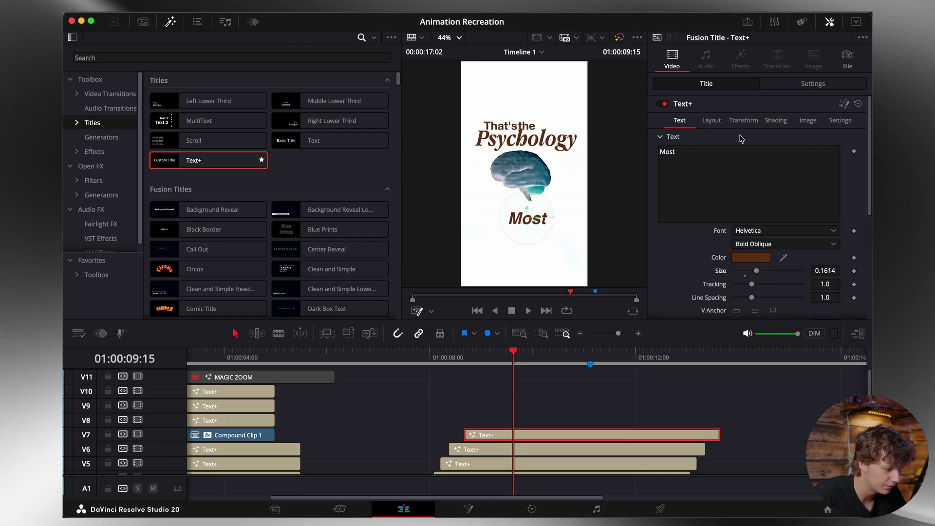
# Step: Fine-tune Most's centre position below the brain
pyautogui.click(712, 120)
pyautogui.moveTo(825, 164)
pyautogui.mouseDown()
pyautogui.moveTo(800, 164)
pyautogui.moveTo(834, 164)
pyautogui.moveTo(818, 165)
pyautogui.mouseUp()
pyautogui.moveTo(755, 164); pyautogui.dragTo(739, 164)
pyautogui.moveTo(806, 168); pyautogui.dragTo(763, 262)
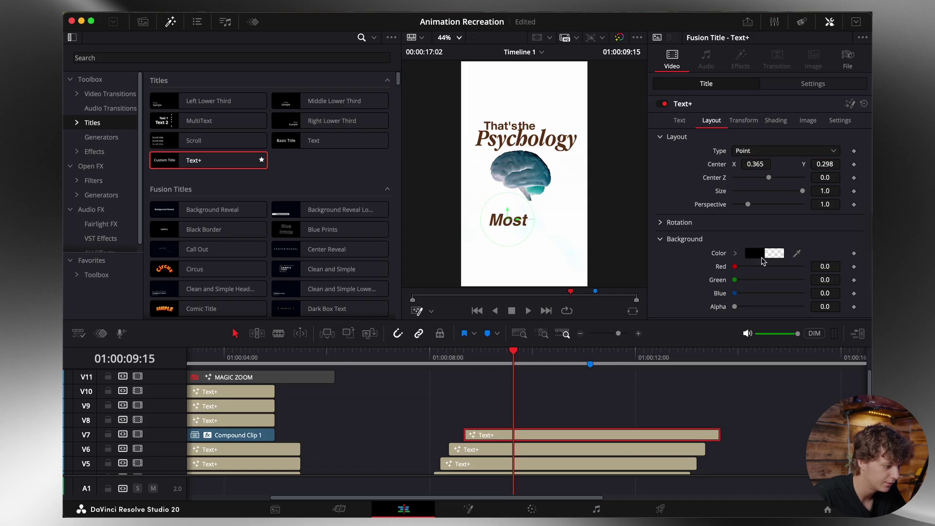
# Step: Duplicate the Most clip onto V8 and retype the copy as 'People'
pyautogui.moveTo(540, 436); pyautogui.dragTo(551, 414)
pyautogui.moveTo(710, 187); pyautogui.dragTo(650, 147)
pyautogui.write('People')
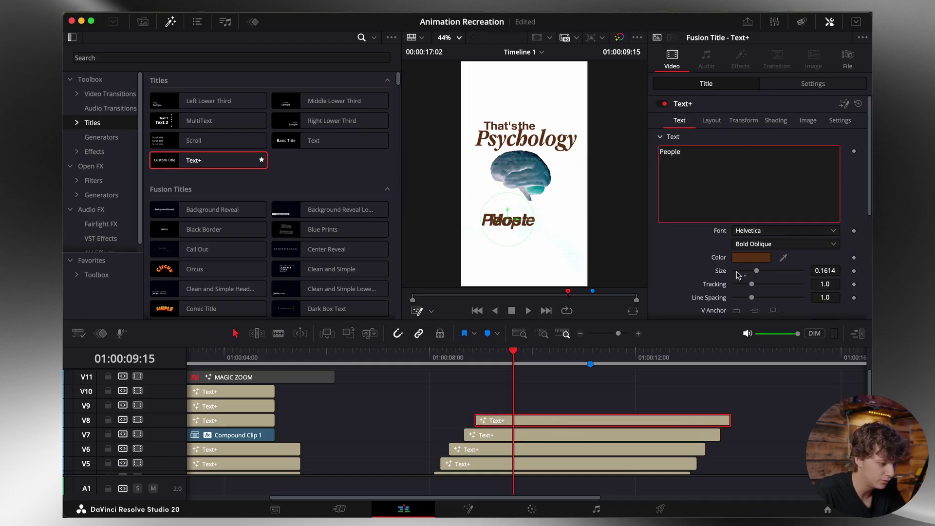
# Step: Keep People Bold Oblique, enlarge it, and shift its centre right and down
pyautogui.click(744, 250)
pyautogui.click(747, 316)
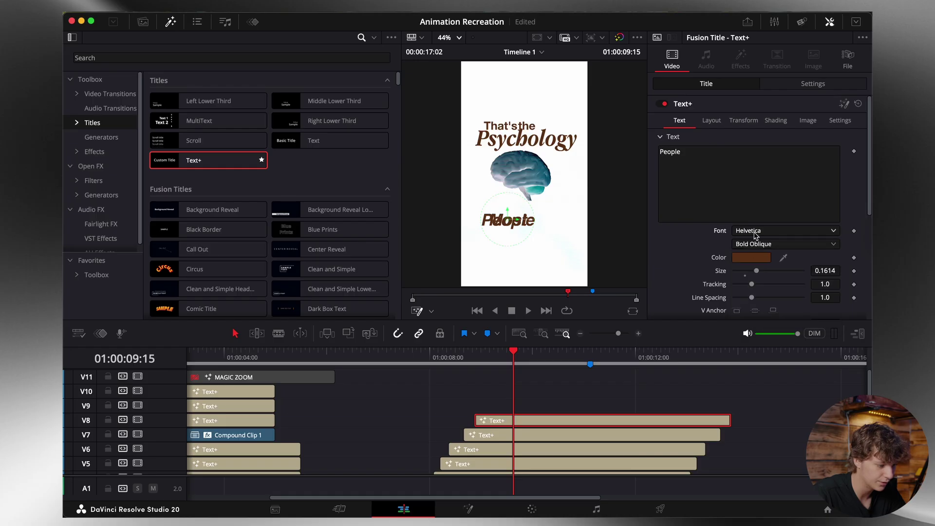
pyautogui.moveTo(757, 273); pyautogui.dragTo(776, 275)
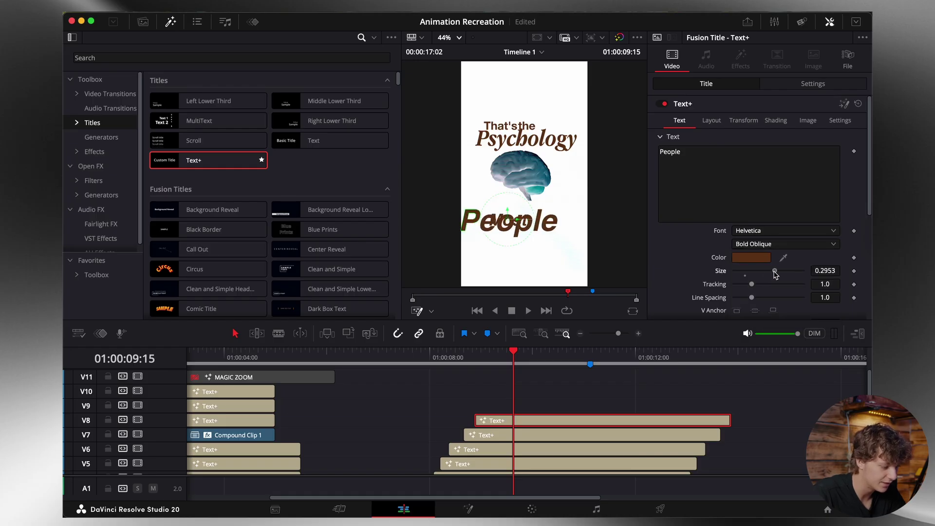
pyautogui.click(711, 120)
pyautogui.moveTo(755, 164); pyautogui.dragTo(769, 164)
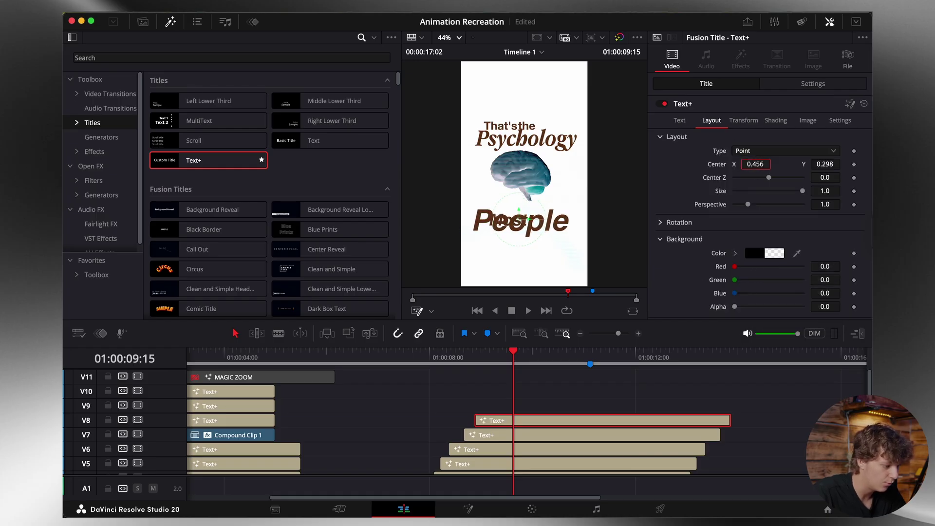
pyautogui.moveTo(832, 167); pyautogui.dragTo(824, 168)
pyautogui.moveTo(762, 164); pyautogui.dragTo(772, 164)
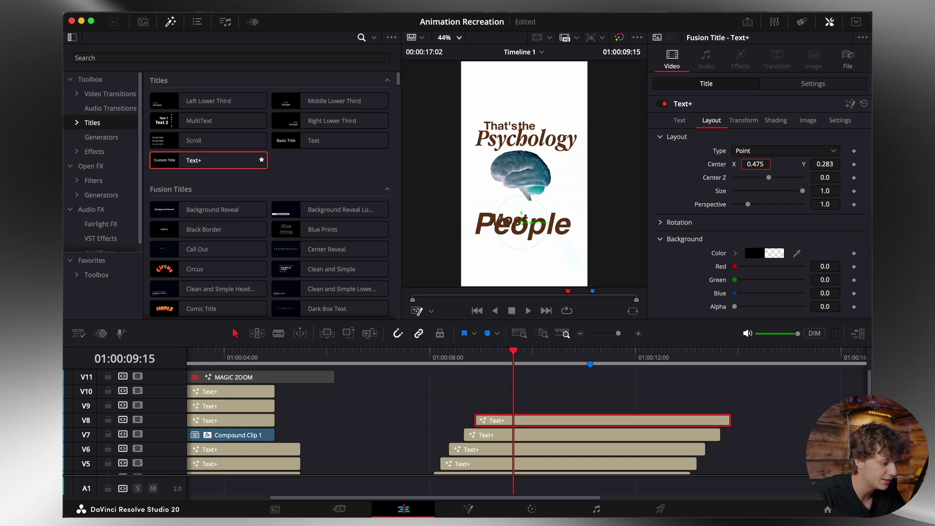
# Step: Move Most up and right so it sits just above People
pyautogui.click(564, 433)
pyautogui.moveTo(825, 165); pyautogui.dragTo(839, 164)
pyautogui.moveTo(762, 164)
pyautogui.mouseDown()
pyautogui.moveTo(781, 164)
pyautogui.moveTo(768, 164)
pyautogui.mouseUp()
pyautogui.moveTo(825, 164); pyautogui.dragTo(825, 164)
# Step: Copy the People clip onto V9 and select its text for replacement
pyautogui.moveTo(508, 420); pyautogui.dragTo(516, 405)
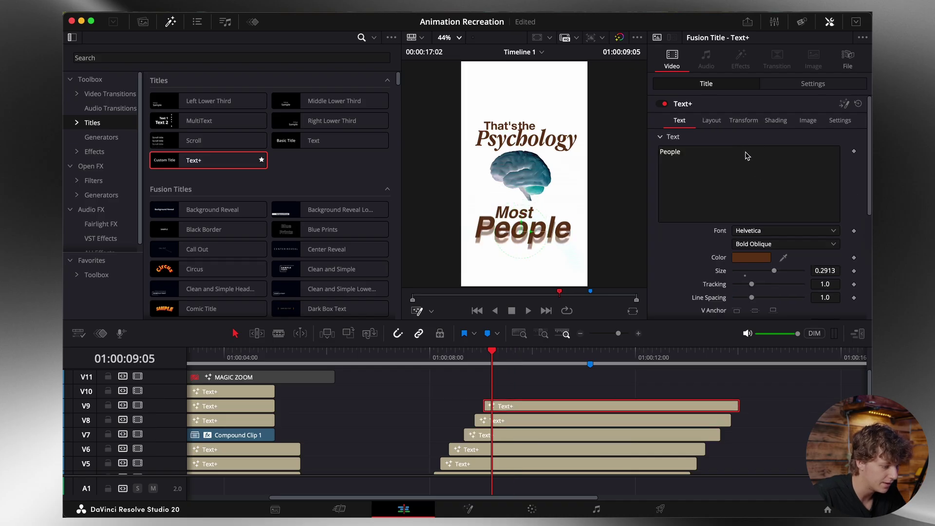
pyautogui.click(747, 156)
pyautogui.press('super+a')
# Step: Retype the text as 'Miss' in Helvetica Neue Light at a slightly smaller size
pyautogui.write('Miss')
pyautogui.click(748, 232)
pyautogui.click(749, 233)
pyautogui.click(754, 247)
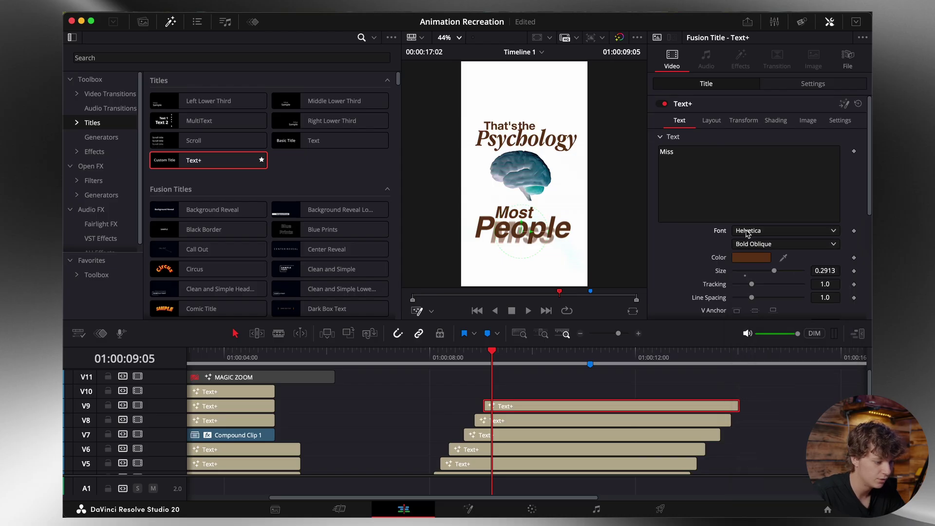
pyautogui.click(749, 232)
pyautogui.scroll(5, 758, 341)
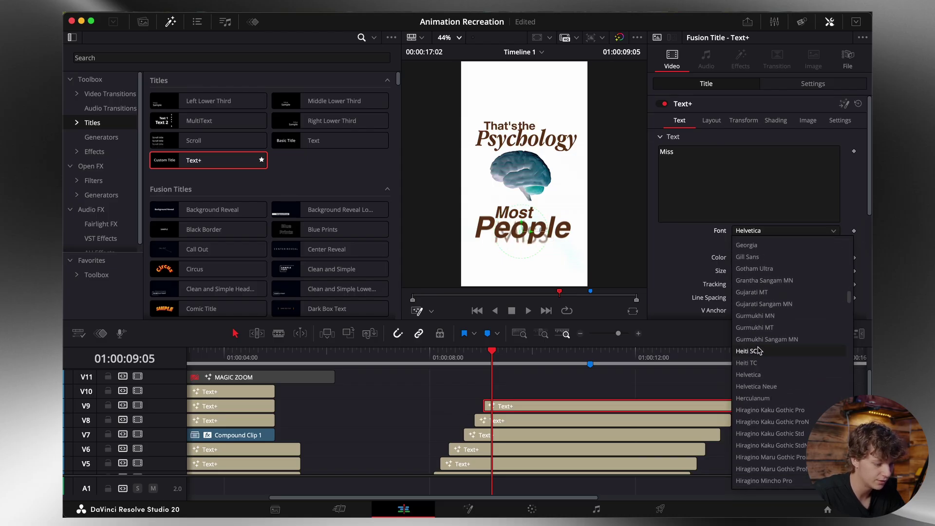
pyautogui.click(756, 386)
pyautogui.click(760, 244)
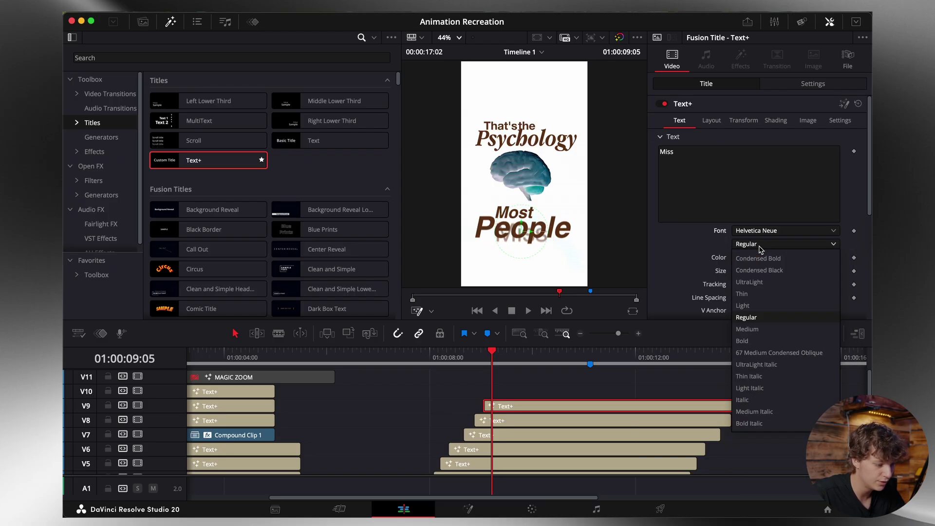
pyautogui.click(756, 306)
pyautogui.moveTo(769, 275); pyautogui.dragTo(766, 275)
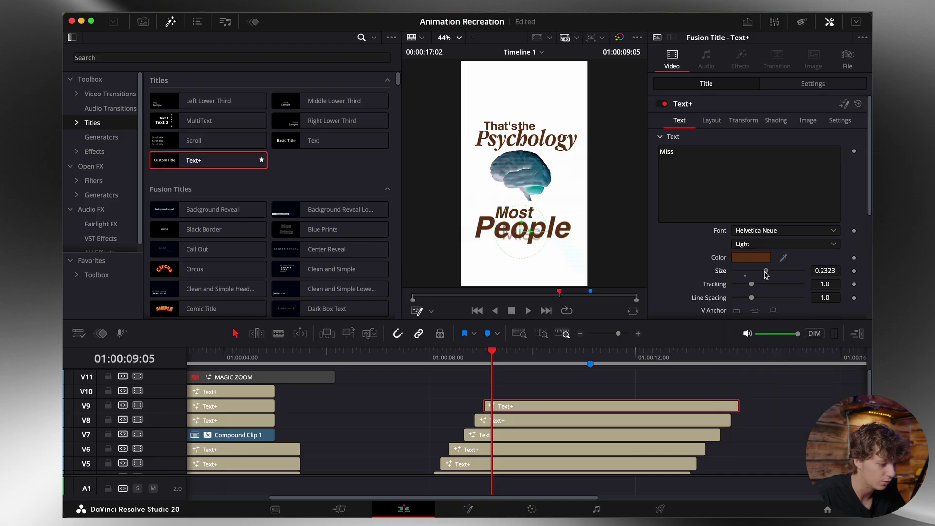
# Step: Move Miss down and right beside People to centre X 0.737, Y 0.211
pyautogui.click(712, 120)
pyautogui.moveTo(831, 165)
pyautogui.mouseDown()
pyautogui.moveTo(777, 165)
pyautogui.moveTo(846, 166)
pyautogui.mouseUp()
pyautogui.moveTo(775, 165); pyautogui.dragTo(790, 164)
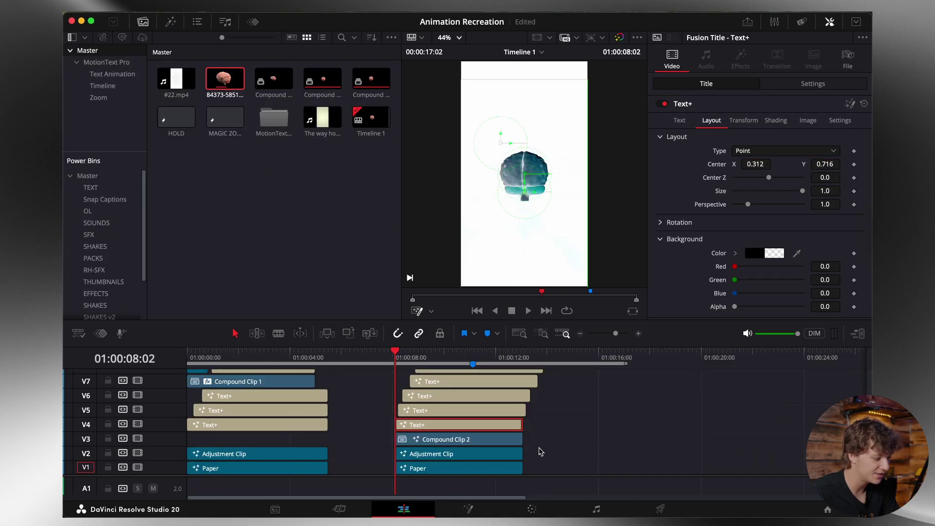
pyautogui.scroll(3, 543, 443)
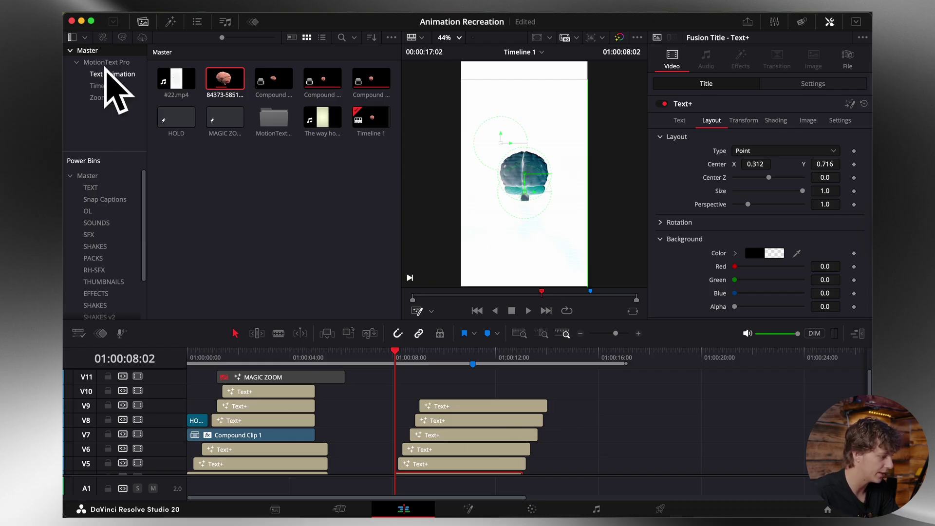
# Step: Drag MotionText Pro's Blur Up slide onto V10, retype it as That's, and align it to the playhead
pyautogui.click(108, 74)
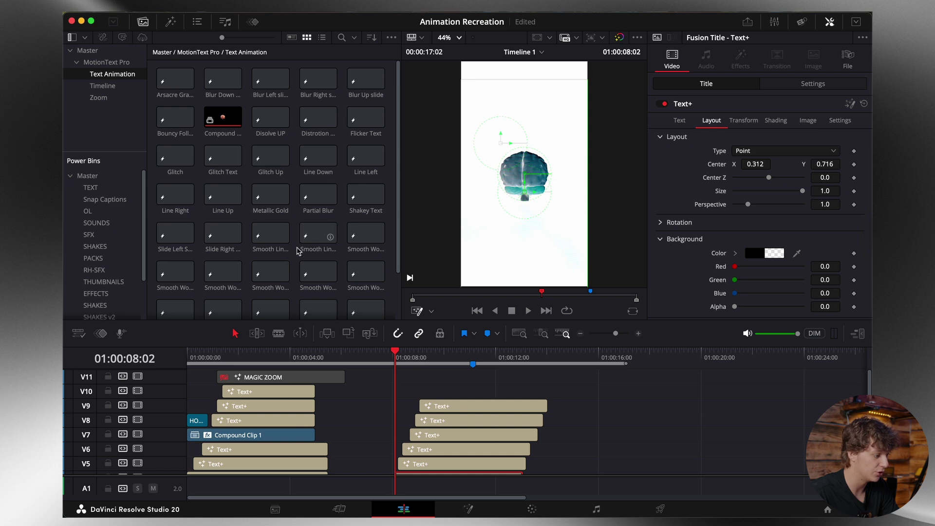
pyautogui.moveTo(366, 78); pyautogui.dragTo(412, 394)
pyautogui.click(723, 167)
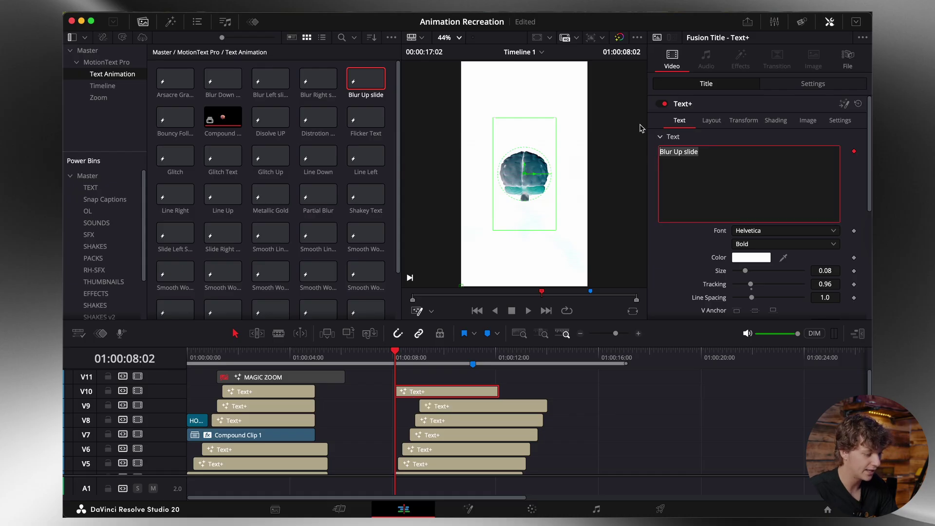
pyautogui.write("That's")
pyautogui.scroll(-3, 405, 395)
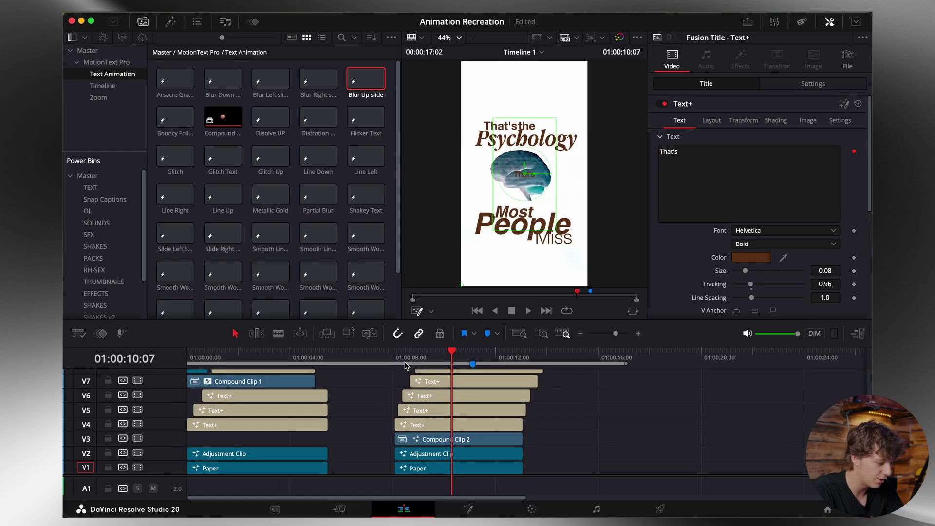
pyautogui.scroll(3, 405, 394)
pyautogui.moveTo(415, 392); pyautogui.dragTo(408, 393)
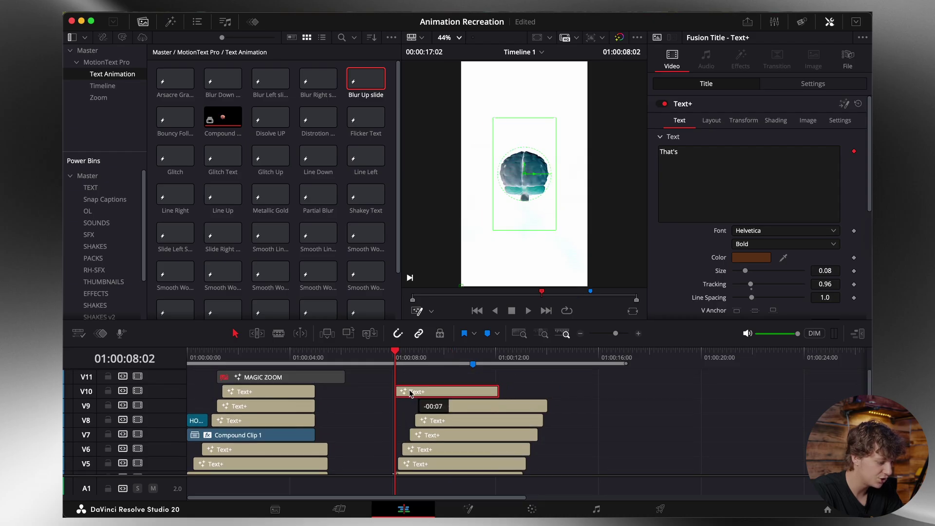
# Step: Disable the other title clips and play back the new That's title
pyautogui.press('Right')
pyautogui.moveTo(586, 408); pyautogui.dragTo(440, 423)
pyautogui.press('d')
pyautogui.scroll(3, 440, 423)
pyautogui.click(423, 394)
pyautogui.press('space')
pyautogui.press('space')
# Step: Enlarge That's and place it above the brain at X 0.291, Y 0.679
pyautogui.click(713, 121)
pyautogui.click(680, 122)
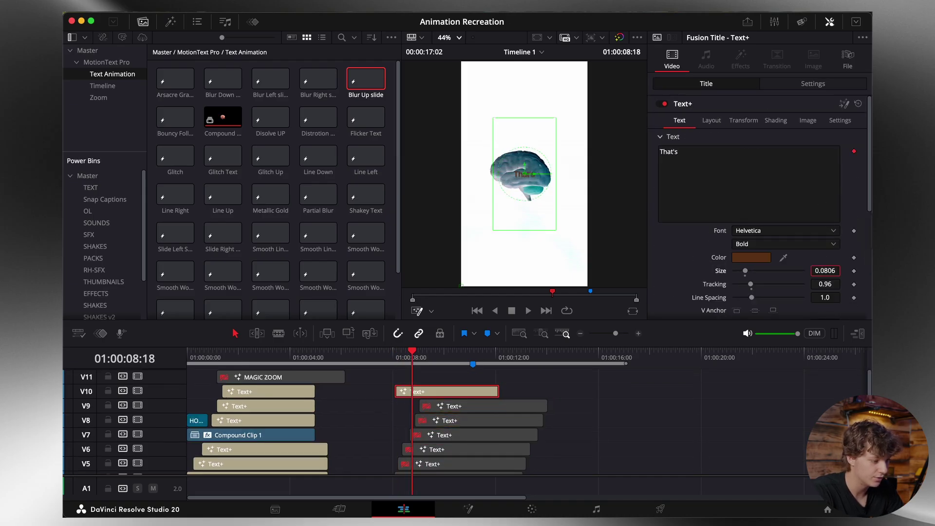
pyautogui.moveTo(825, 271); pyautogui.dragTo(818, 272)
pyautogui.click(712, 120)
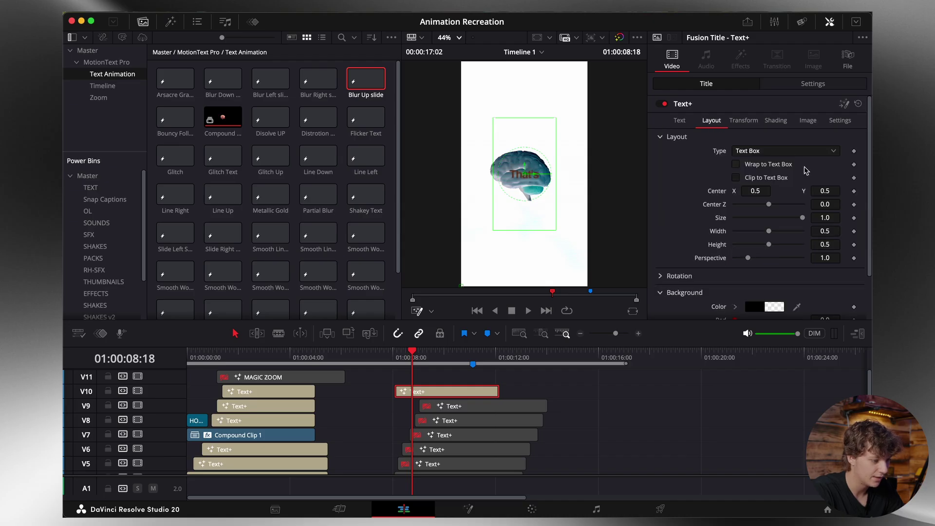
pyautogui.moveTo(824, 192); pyautogui.dragTo(822, 187)
pyautogui.moveTo(766, 193); pyautogui.dragTo(746, 193)
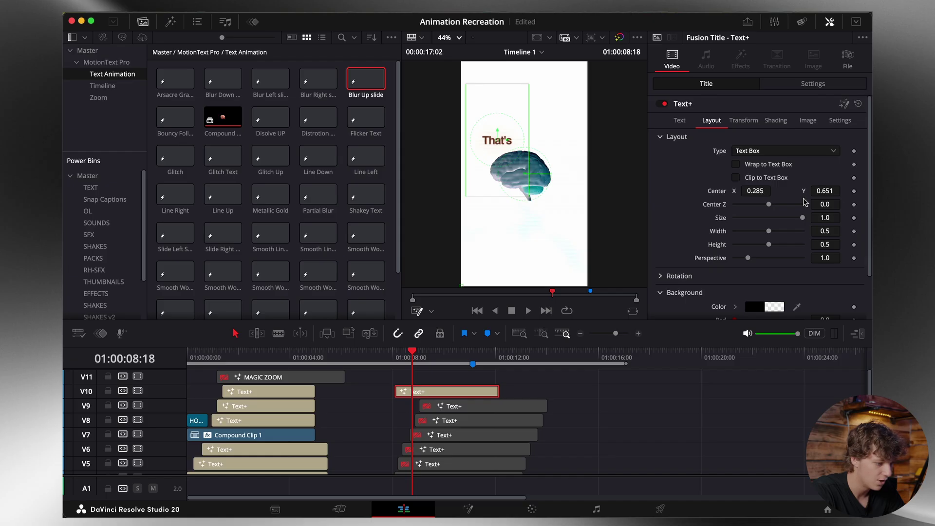
pyautogui.moveTo(831, 194); pyautogui.dragTo(836, 193)
pyautogui.moveTo(762, 192); pyautogui.dragTo(773, 192)
# Step: Change the title to 'That's The', replay it, and duplicate it onto V11
pyautogui.click(679, 120)
pyautogui.click(712, 165)
pyautogui.write('The')
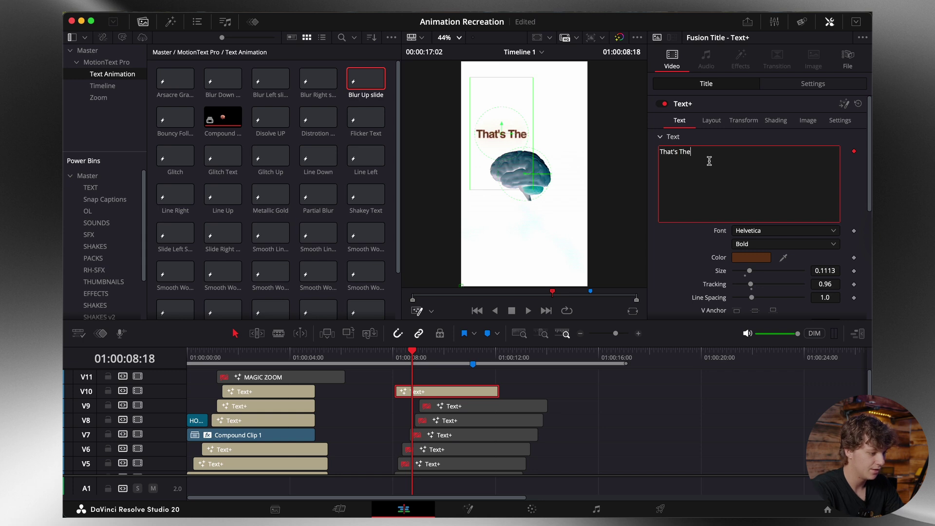
pyautogui.click(396, 358)
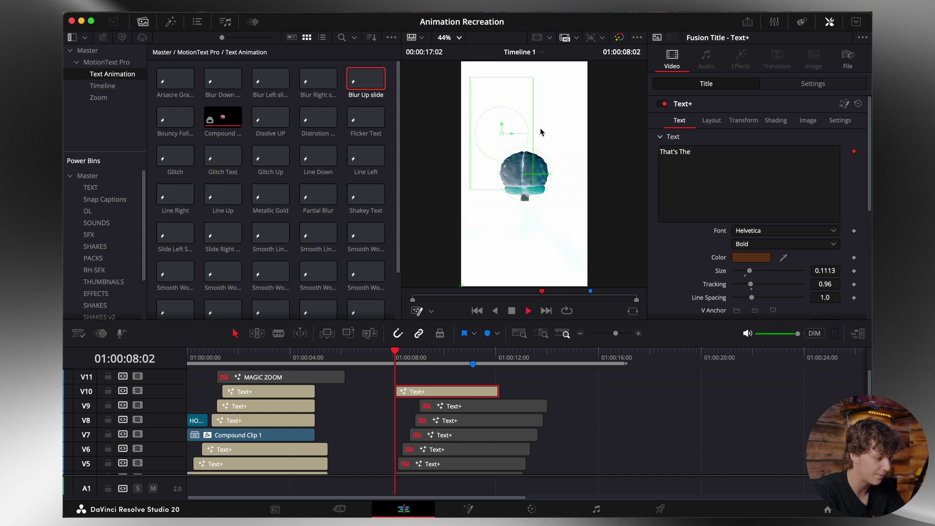
pyautogui.press('space')
pyautogui.click(401, 361)
pyautogui.press('space')
pyautogui.click(396, 358)
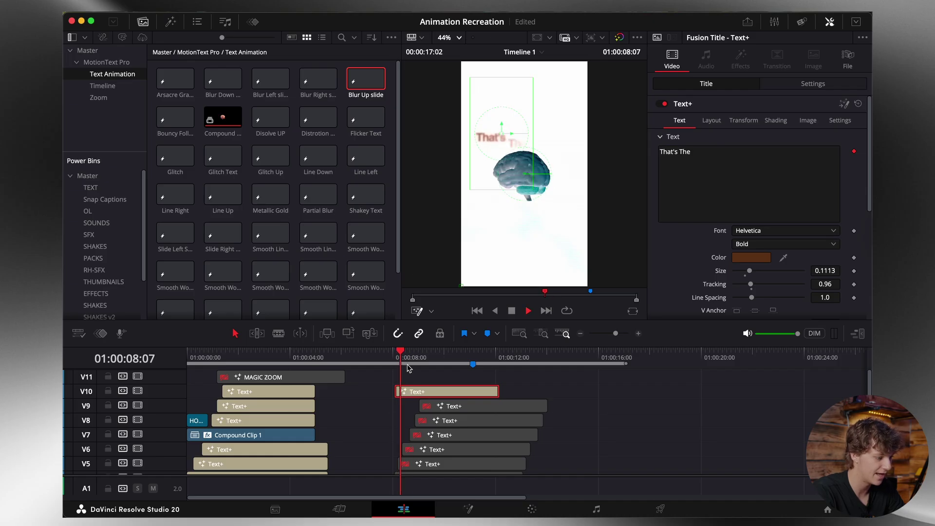
pyautogui.moveTo(440, 395); pyautogui.dragTo(446, 383)
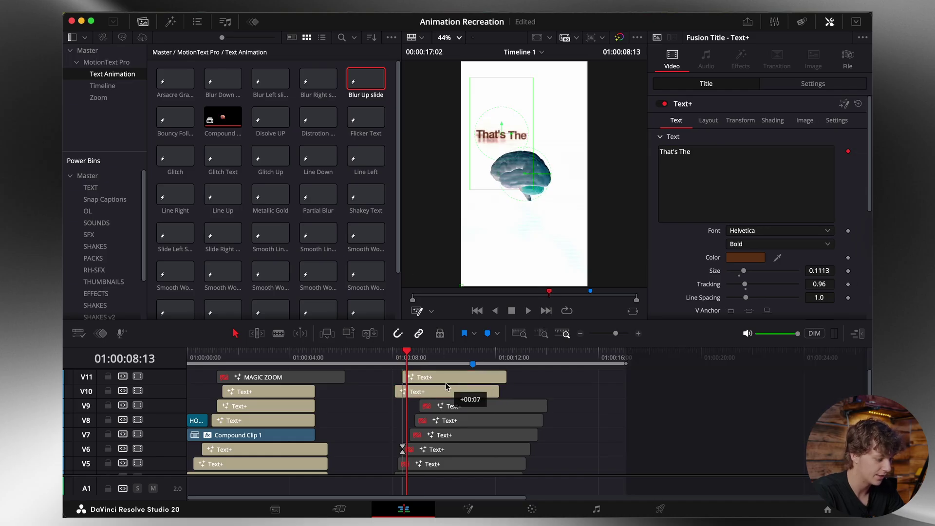
# Step: Make the copied title read Psychology in enlarged Apple Garamond Bold Italic
pyautogui.write('Psychology')
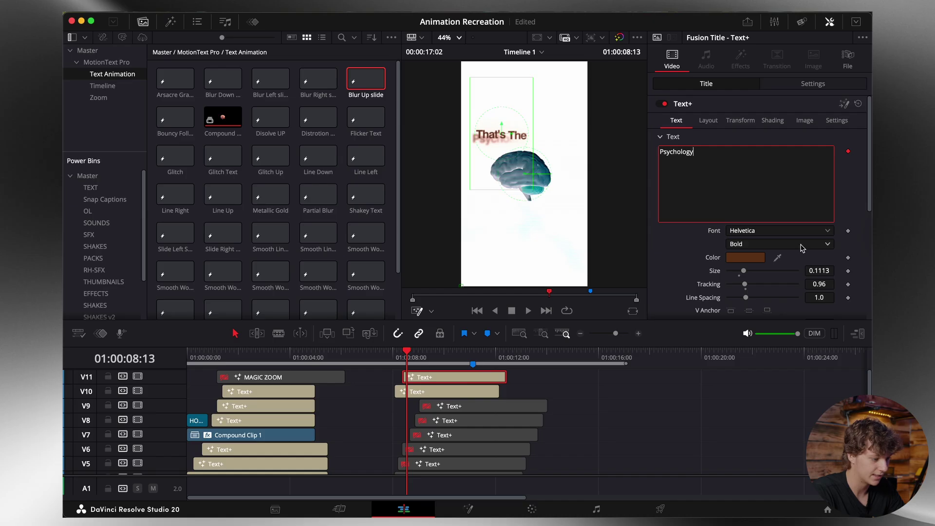
pyautogui.click(756, 232)
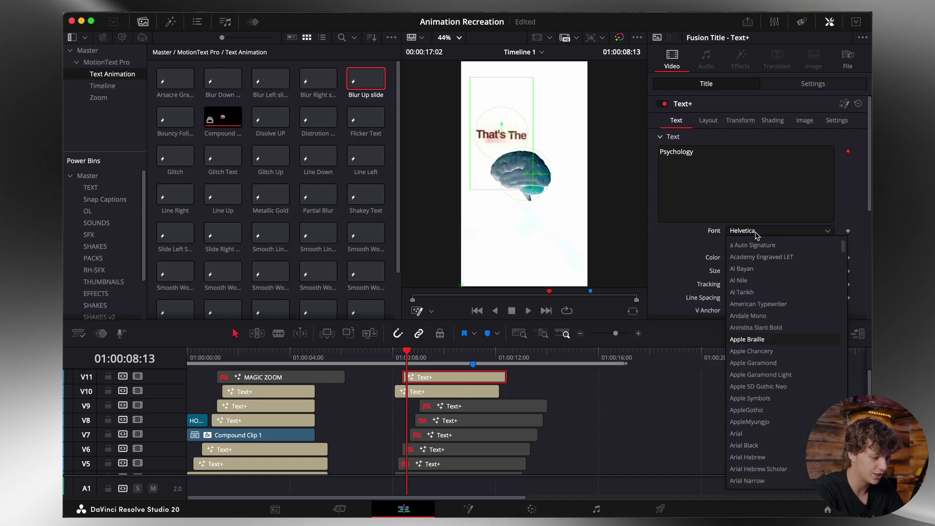
pyautogui.press('Down')
pyautogui.press('Return')
pyautogui.click(756, 245)
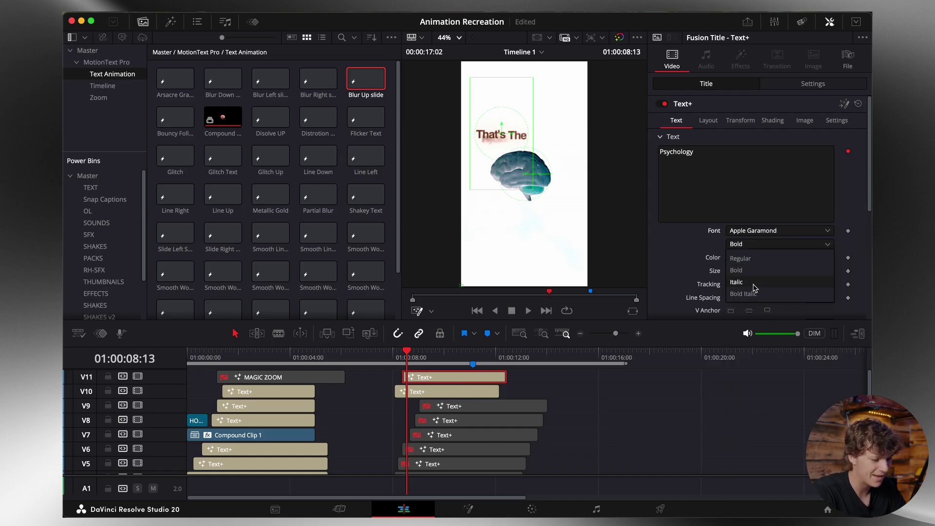
pyautogui.click(751, 293)
pyautogui.moveTo(744, 271); pyautogui.dragTo(768, 276)
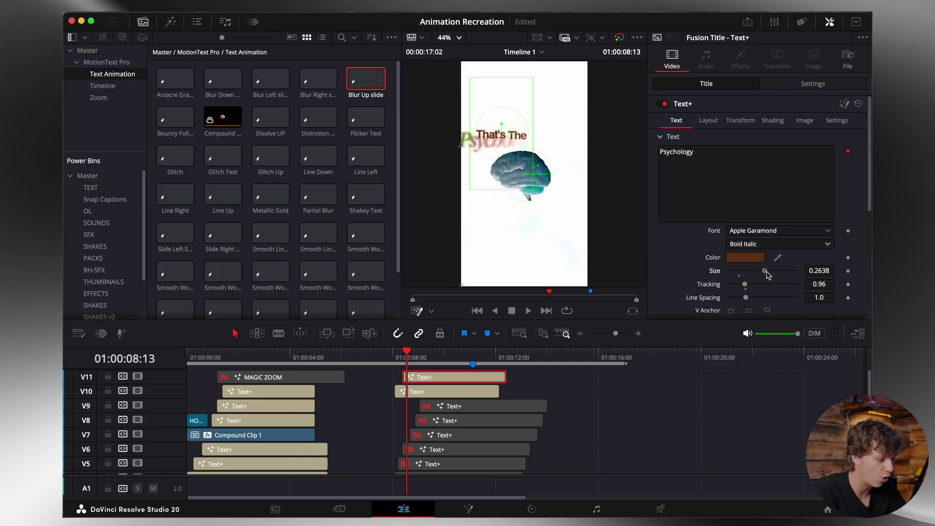
# Step: Set Psychology to size 0.2717 at centre 0.466, 0.637, then open the Text design template timeline
pyautogui.click(708, 120)
pyautogui.moveTo(756, 191); pyautogui.dragTo(751, 186)
pyautogui.click(681, 121)
pyautogui.moveTo(771, 275)
pyautogui.mouseDown()
pyautogui.moveTo(785, 272)
pyautogui.moveTo(772, 273)
pyautogui.mouseUp()
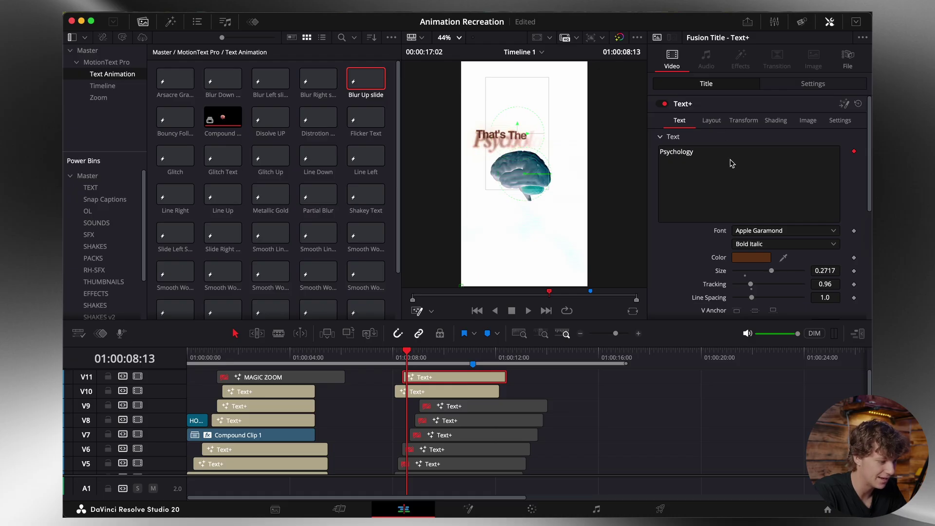
pyautogui.click(716, 122)
pyautogui.moveTo(756, 194); pyautogui.dragTo(767, 194)
pyautogui.press('space')
pyautogui.press('space')
pyautogui.moveTo(826, 194); pyautogui.dragTo(805, 193)
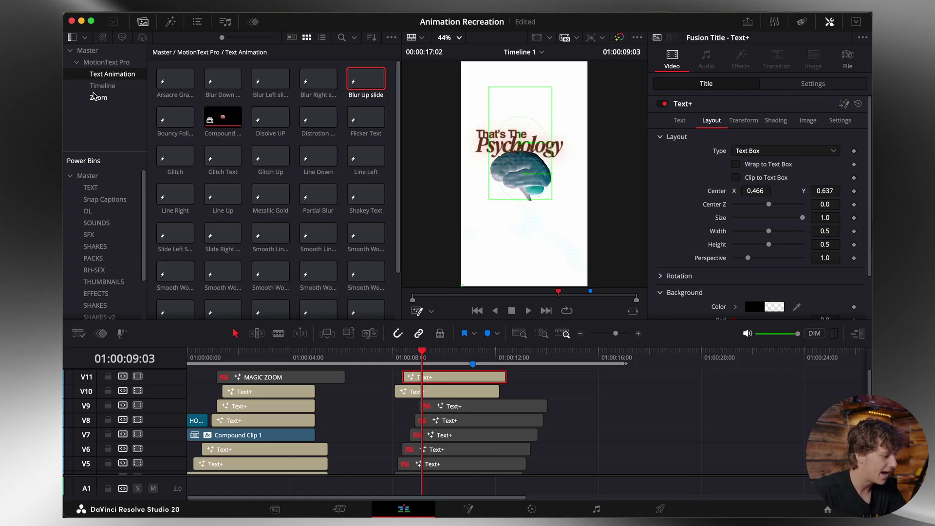
pyautogui.click(100, 85)
pyautogui.click(223, 85)
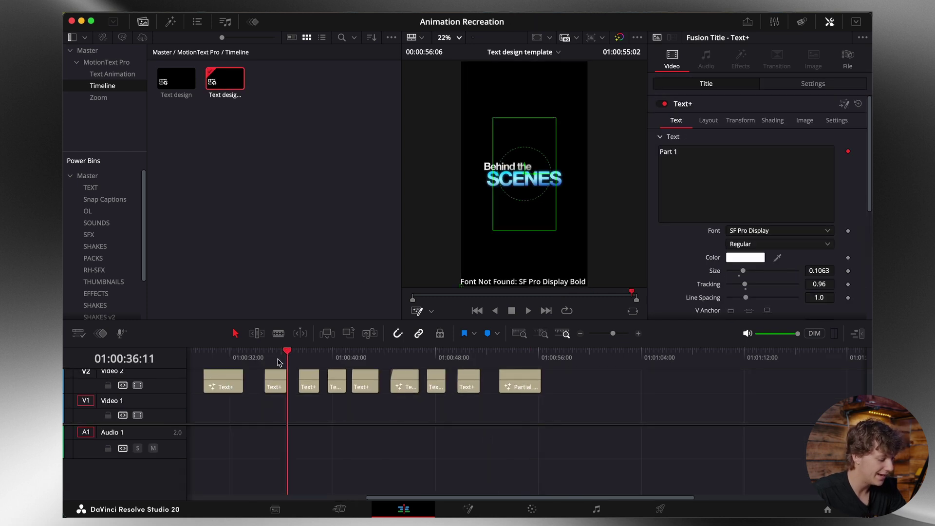
# Step: Play through the template's titles up to 'Searching For the Money'
pyautogui.moveTo(282, 361); pyautogui.dragTo(141, 368)
pyautogui.click(580, 334)
pyautogui.click(581, 333)
pyautogui.click(192, 361)
pyautogui.moveTo(193, 363); pyautogui.dragTo(195, 365)
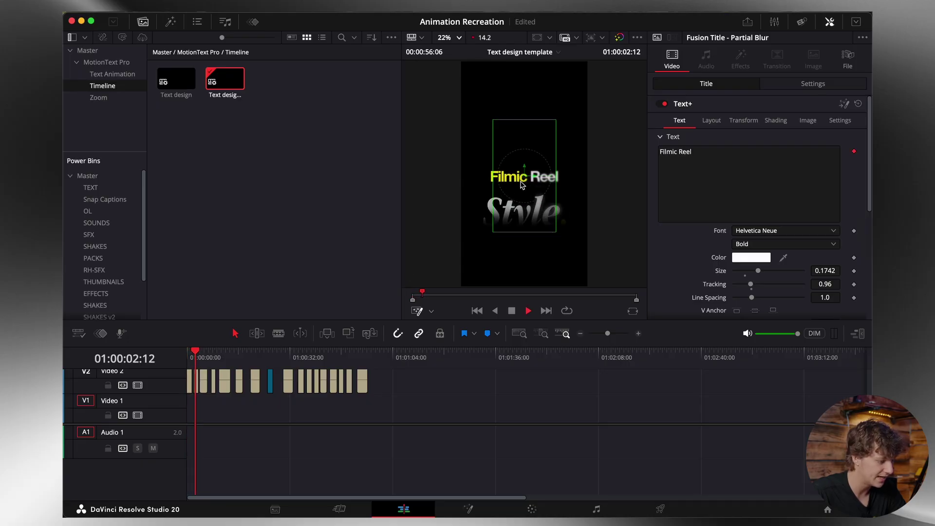
pyautogui.press('space')
pyautogui.press('space')
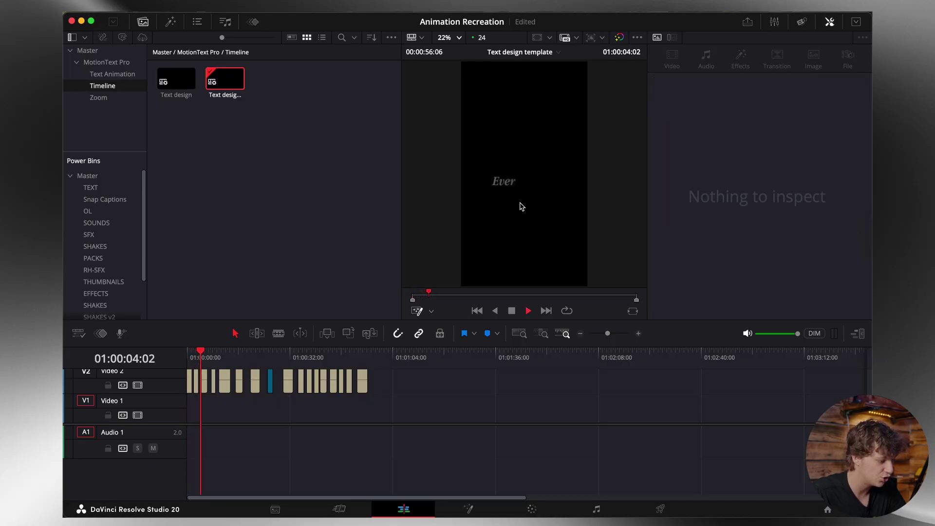
pyautogui.click(220, 358)
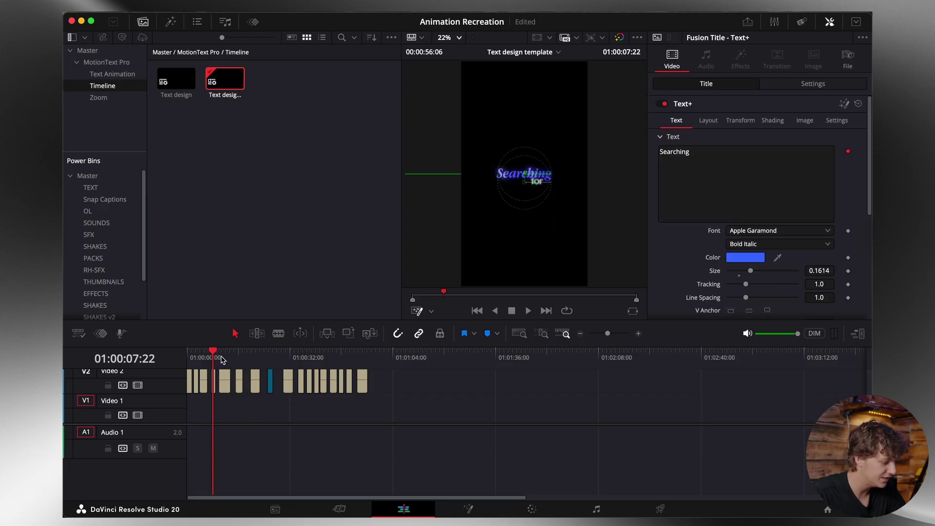
pyautogui.press('space')
pyautogui.click(231, 360)
pyautogui.click(238, 357)
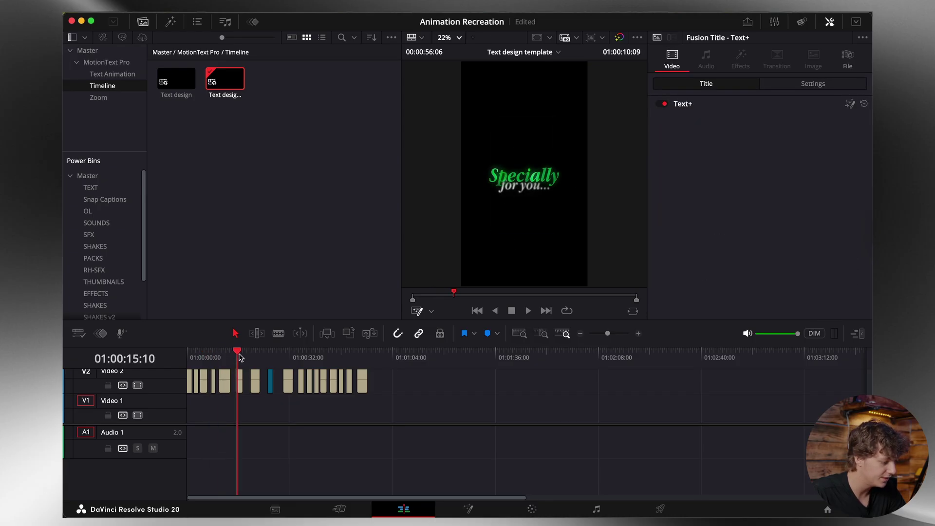
pyautogui.press('space')
pyautogui.press('space')
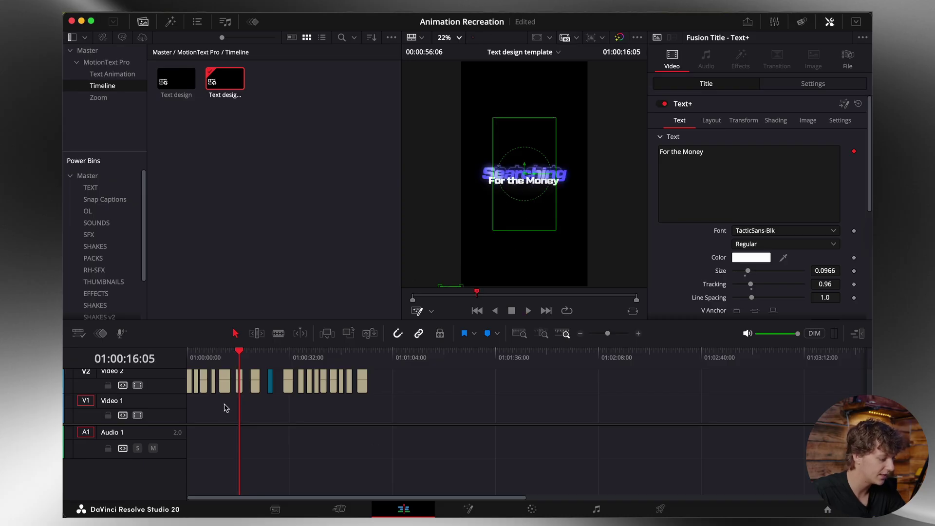
pyautogui.click(232, 404)
# Step: Switch back to Timeline 1 from the Master bin
pyautogui.scroll(10, 236, 401)
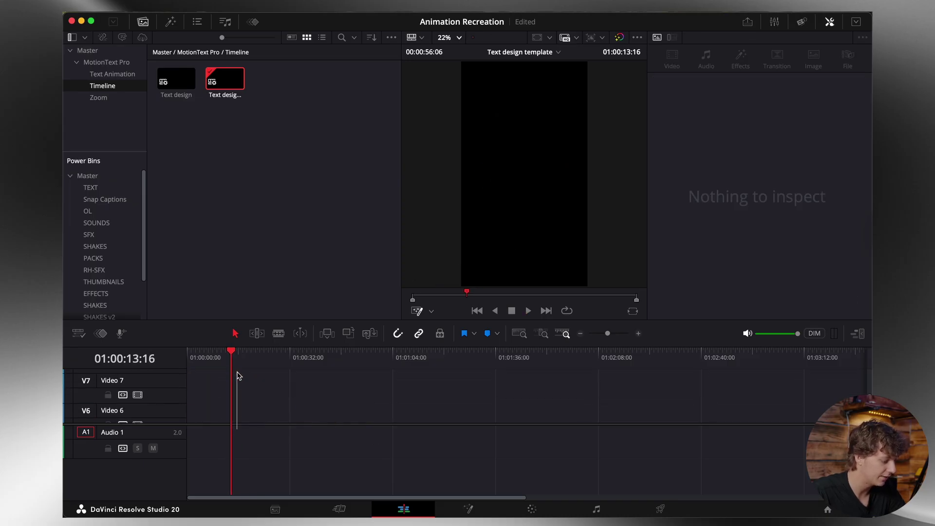
pyautogui.click(88, 51)
pyautogui.doubleClick(387, 126)
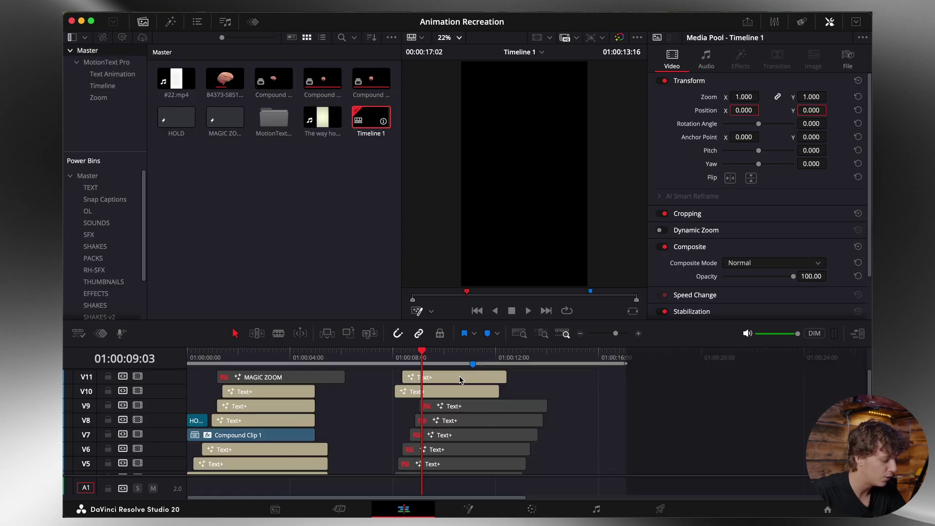
# Step: Paste the Text+ and Glitch clips at 16:13 with a Paper clip copied beneath them
pyautogui.click(614, 368)
pyautogui.press('super+v')
pyautogui.moveTo(476, 471); pyautogui.dragTo(517, 470)
pyautogui.press('super+z')
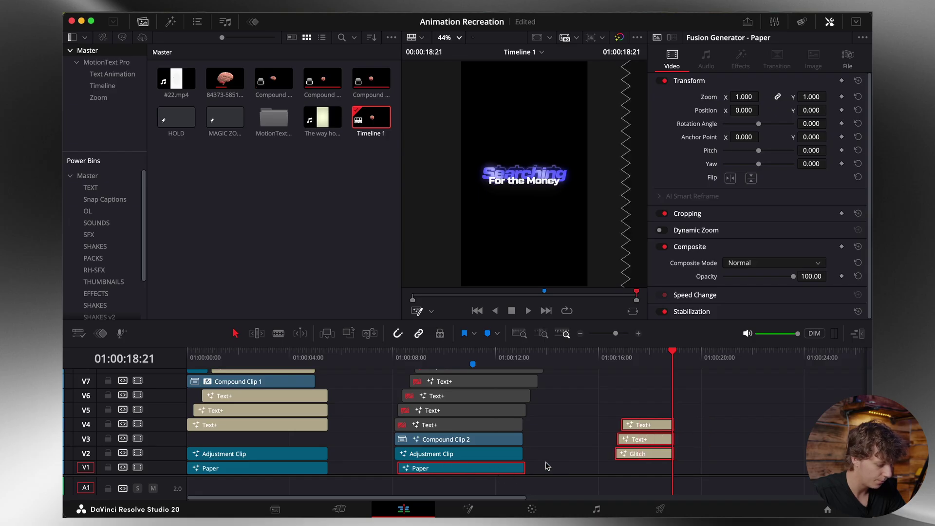
pyautogui.click(543, 456)
pyautogui.moveTo(452, 470); pyautogui.dragTo(664, 468)
pyautogui.click(618, 355)
pyautogui.press('space')
# Step: Replace the V3 title text 'Searching' with 'Psychology' and play it back
pyautogui.click(645, 439)
pyautogui.doubleClick(735, 155)
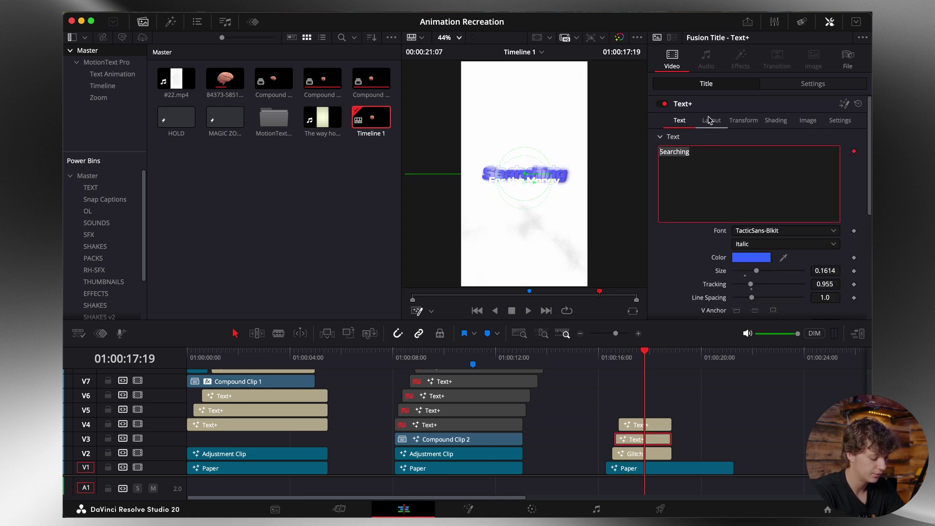
pyautogui.write('Psychology')
pyautogui.click(648, 441)
pyautogui.press('space')
pyautogui.press('space')
# Step: Inspect the For the Money clip, refit the viewer, and return to the That's The title
pyautogui.click(647, 428)
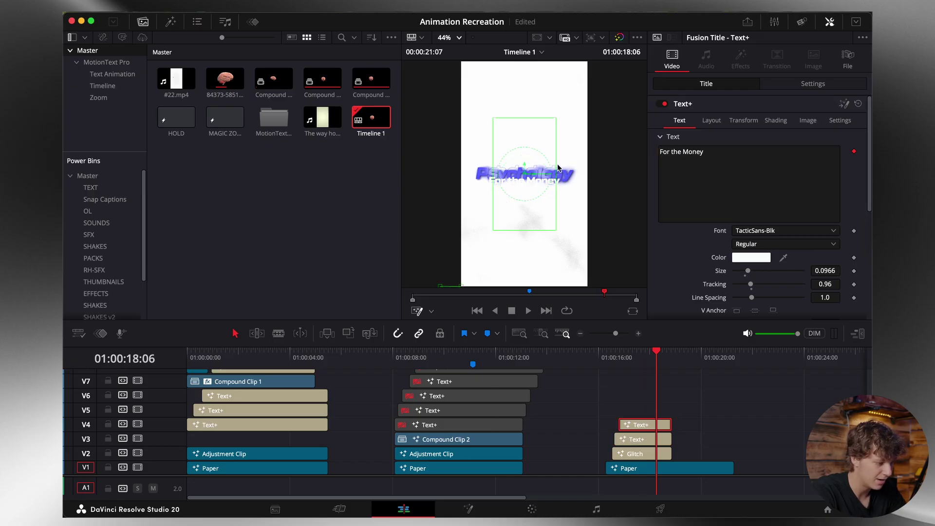
pyautogui.scroll(5, 506, 198)
pyautogui.scroll(-3, 571, 169)
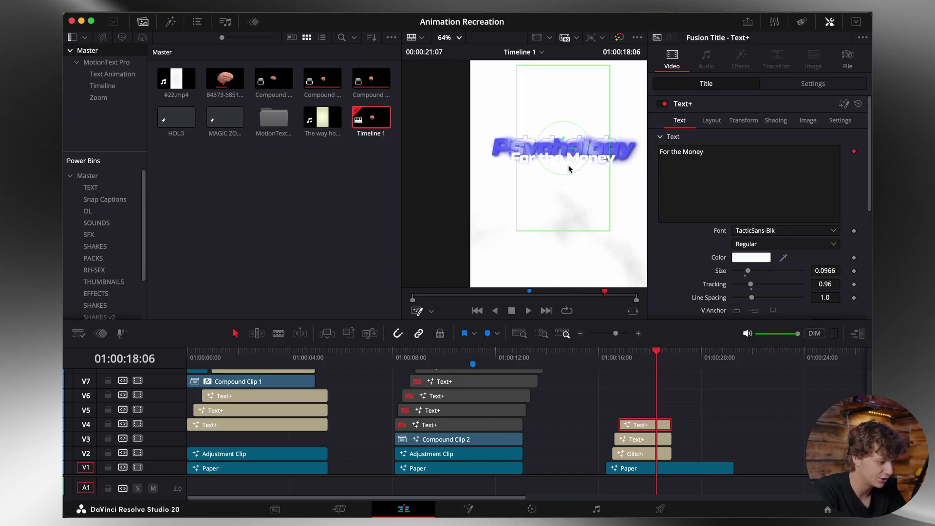
pyautogui.scroll(5, 571, 141)
pyautogui.scroll(-5, 571, 140)
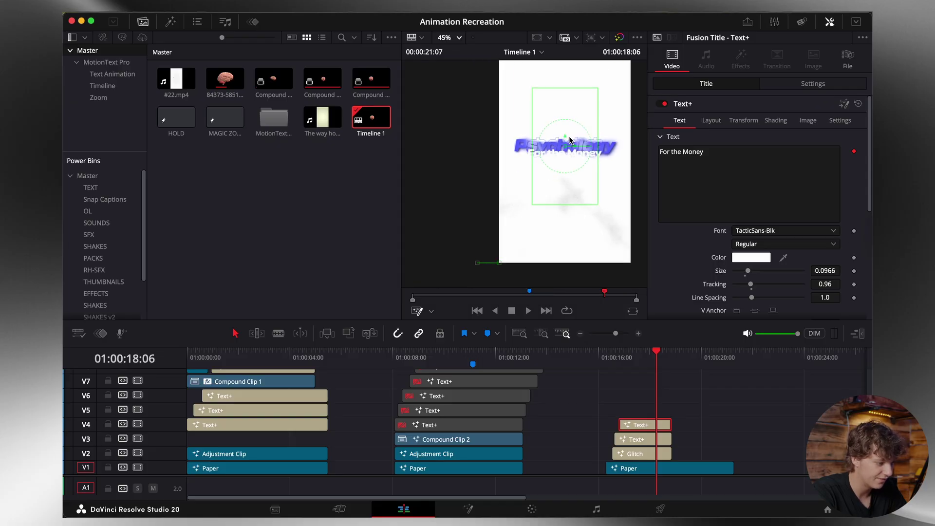
pyautogui.click(447, 37)
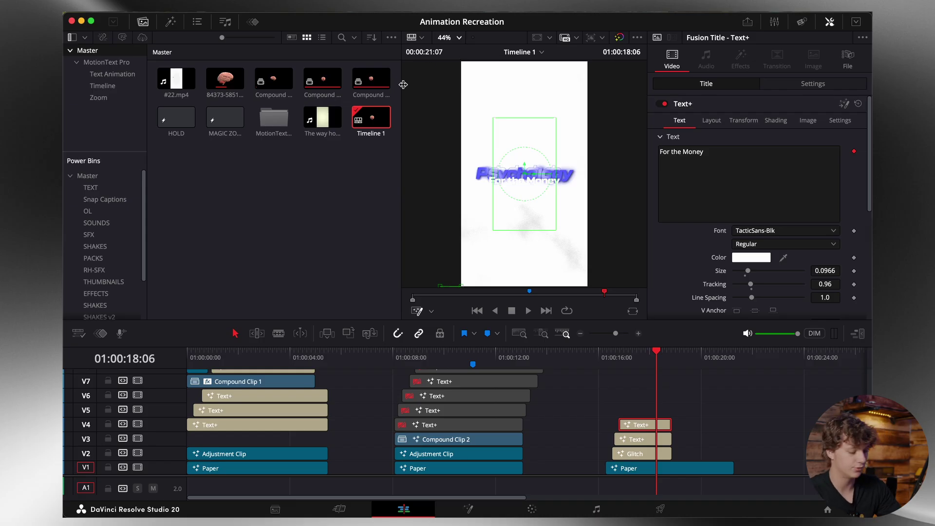
pyautogui.click(400, 359)
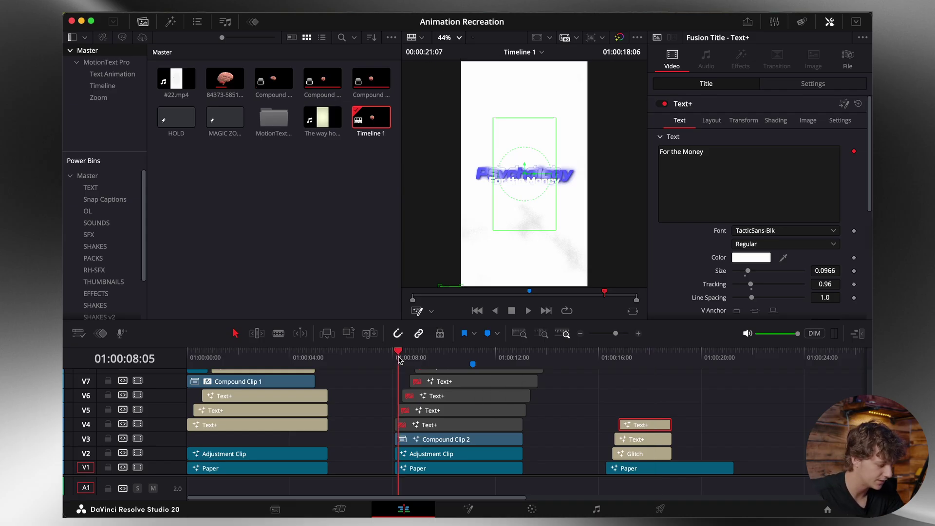
# Step: Delete the duplicate That's The and Psychology clips and re-enable the original titles
pyautogui.scroll(4, 411, 370)
pyautogui.press('space')
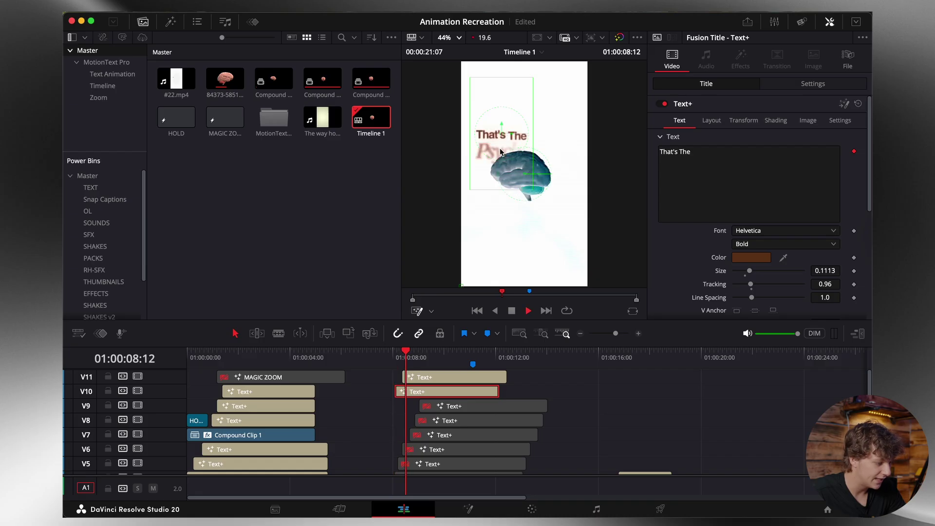
pyautogui.press('space')
pyautogui.moveTo(533, 378); pyautogui.dragTo(437, 398)
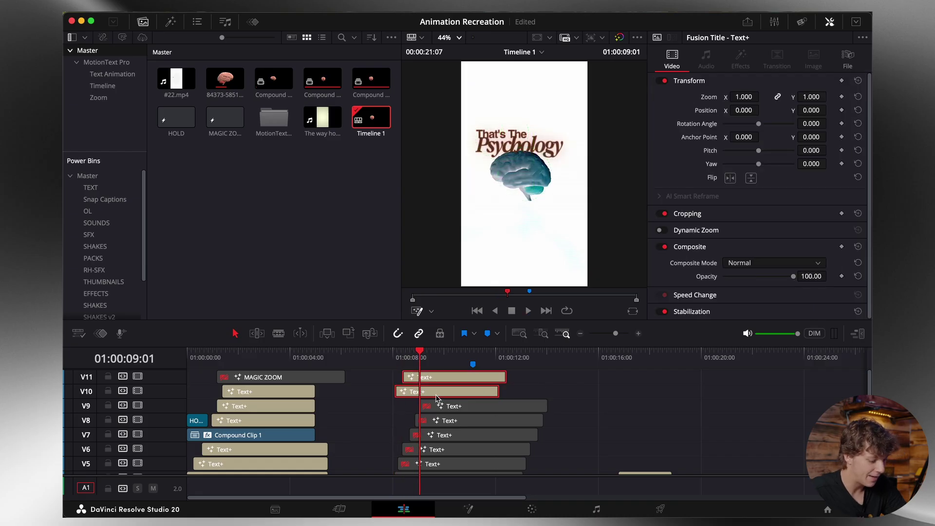
pyautogui.press('Delete')
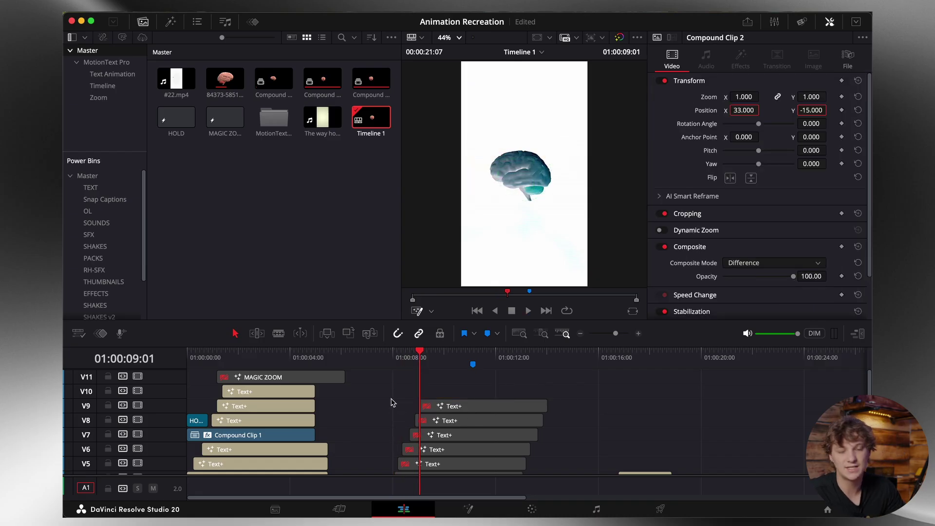
pyautogui.moveTo(377, 393); pyautogui.dragTo(441, 429)
pyautogui.press('d')
# Step: Add an Adjustment Clip on V10 at 08:02 and switch to Fusion with Shift+5
pyautogui.scroll(2, 443, 427)
pyautogui.moveTo(395, 367); pyautogui.dragTo(395, 367)
pyautogui.click(431, 386)
pyautogui.click(171, 22)
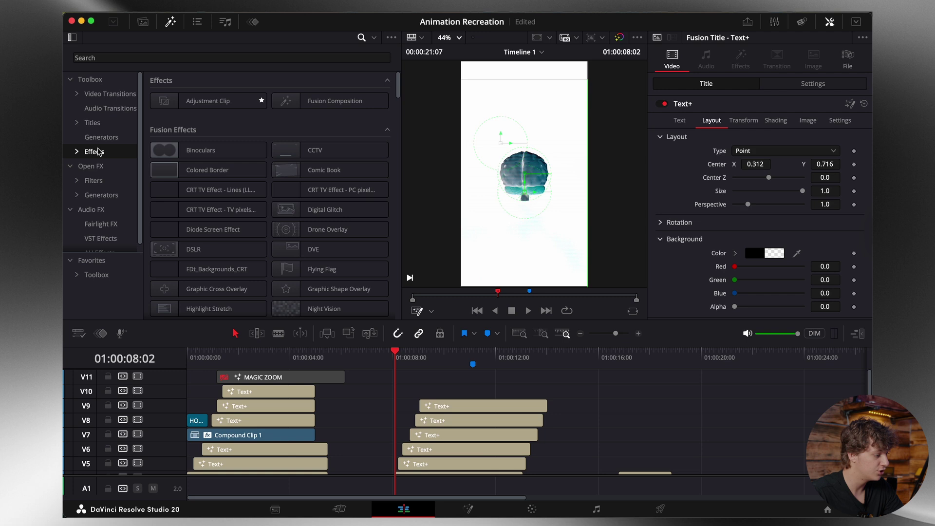
pyautogui.moveTo(208, 101); pyautogui.dragTo(409, 397)
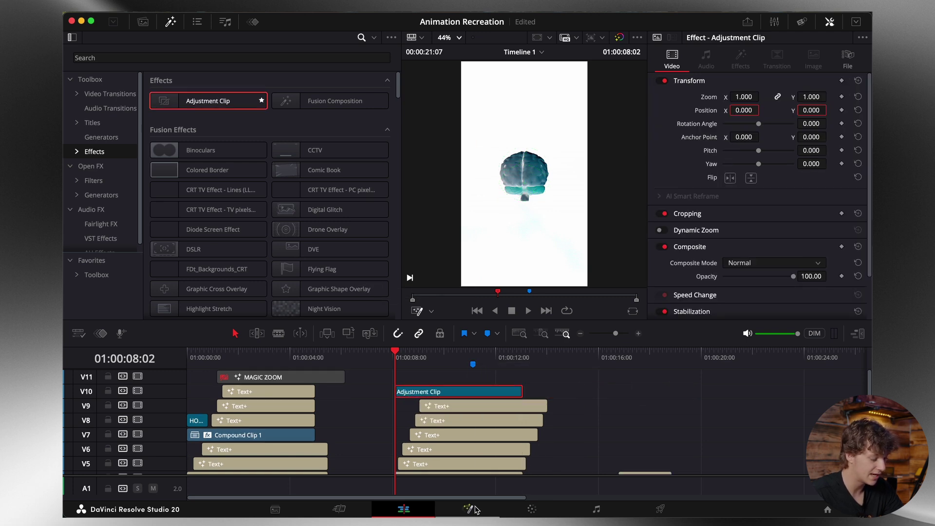
pyautogui.hotkey('shift', '5')
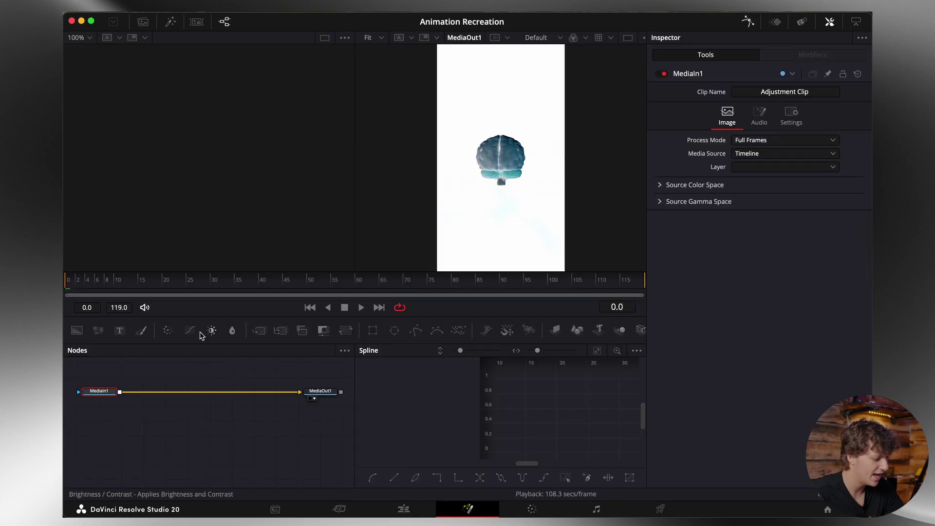
# Step: Add a Transform node keyframing Size 1.51 at frame 0 and 1.0 at frame 20
pyautogui.hotkey('shift', 'space')
pyautogui.write('transform')
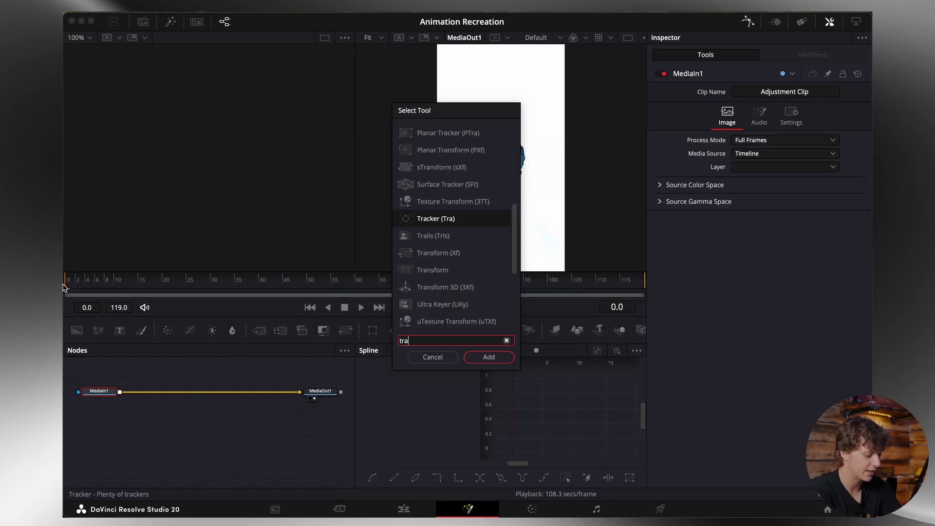
pyautogui.press('Return')
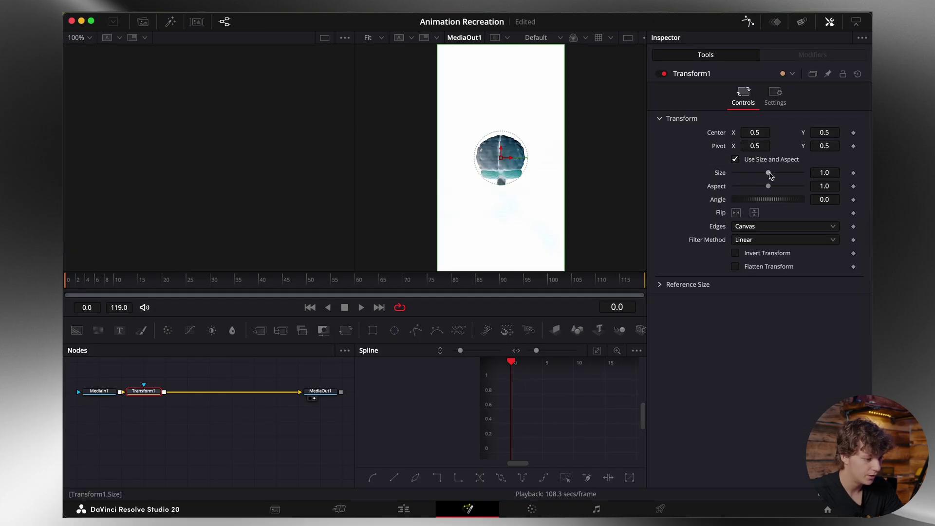
pyautogui.moveTo(769, 172); pyautogui.dragTo(775, 175)
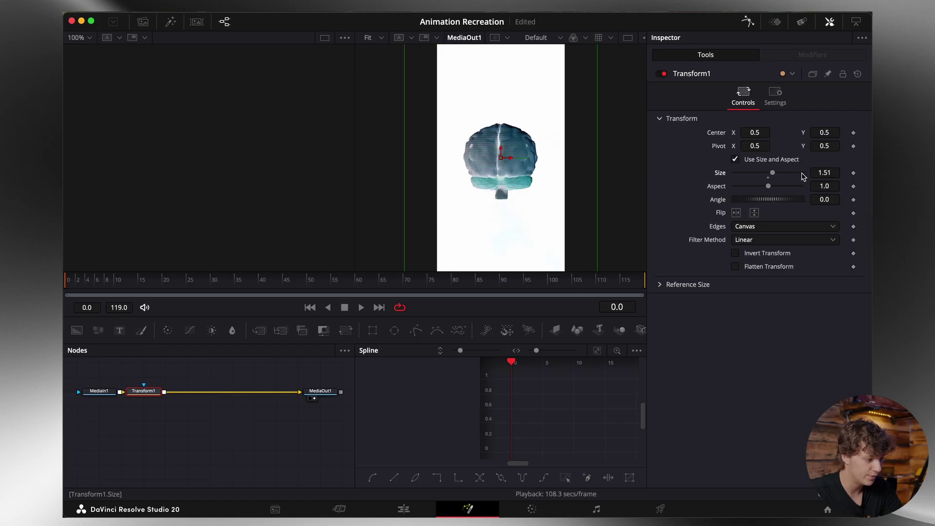
pyautogui.click(853, 173)
pyautogui.moveTo(74, 285); pyautogui.dragTo(166, 284)
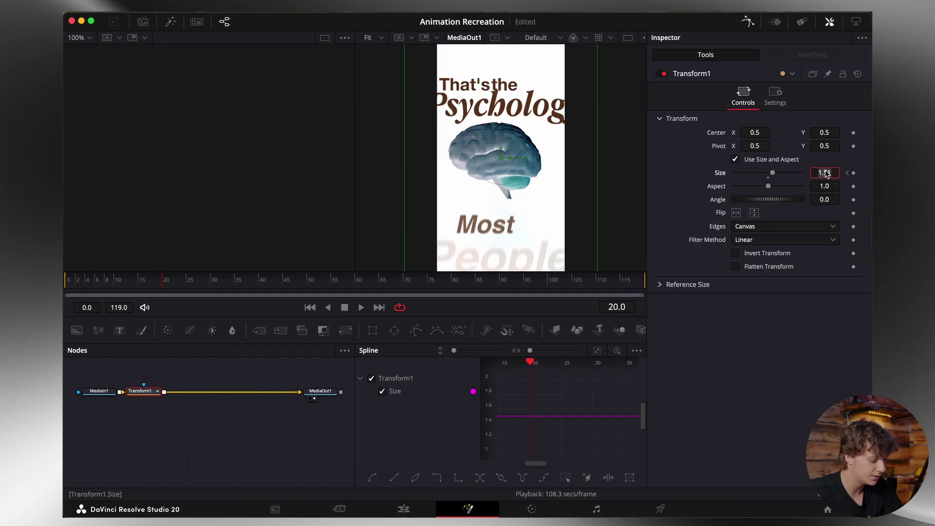
pyautogui.write('1')
pyautogui.press('Return')
# Step: Enable motion blur and apply Out Cubic easing to the size curve
pyautogui.click(775, 96)
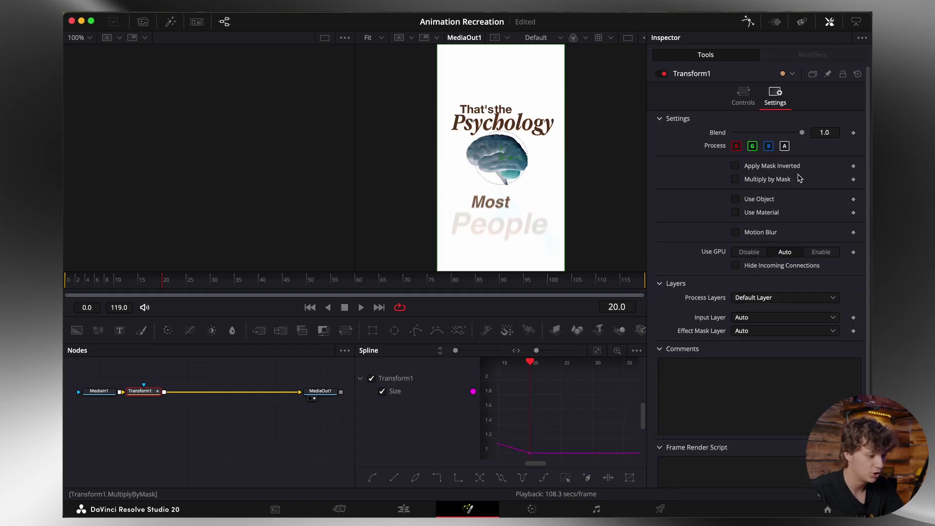
pyautogui.click(744, 233)
pyautogui.click(598, 351)
pyautogui.rightClick(590, 395)
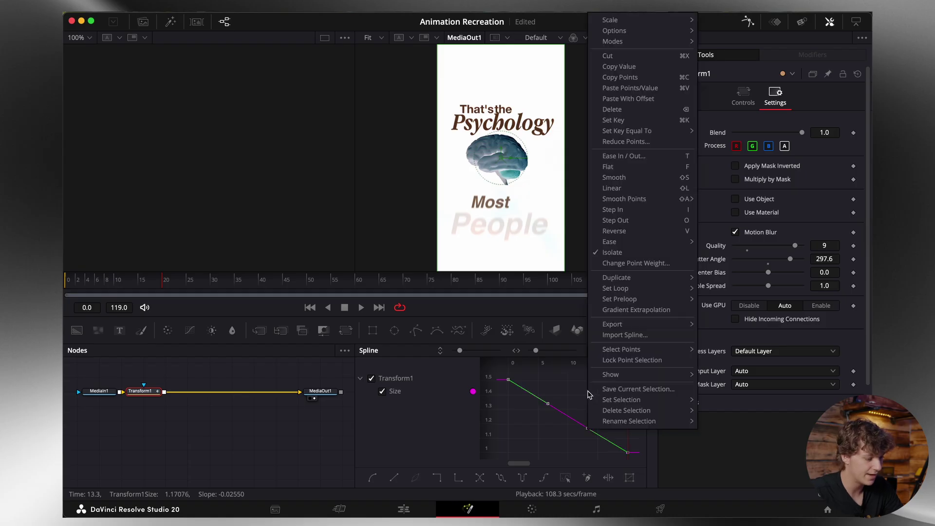
pyautogui.moveTo(620, 248)
pyautogui.click(731, 284)
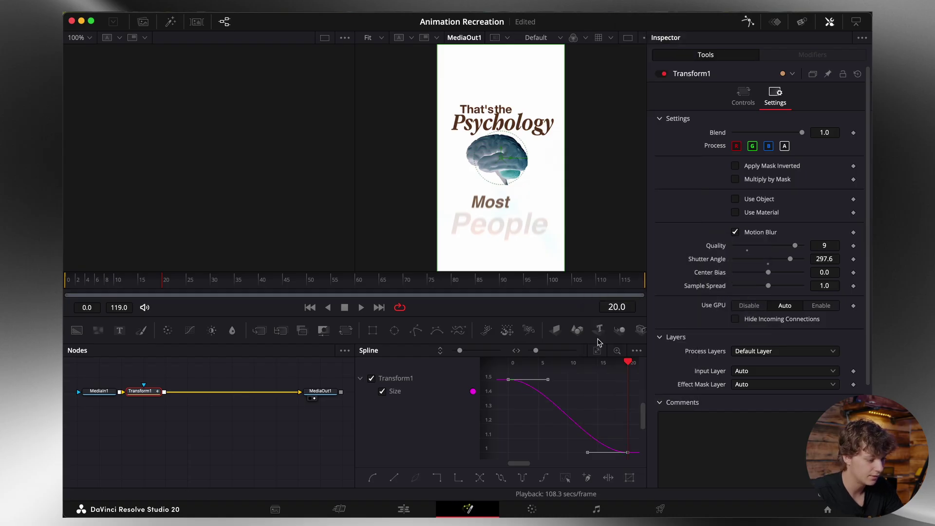
pyautogui.press('super+z')
pyautogui.rightClick(594, 413)
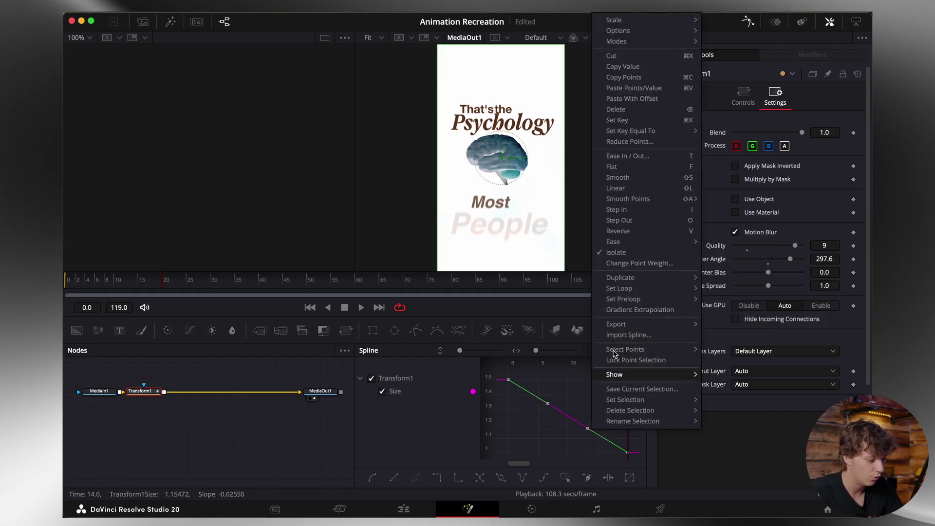
pyautogui.moveTo(625, 246)
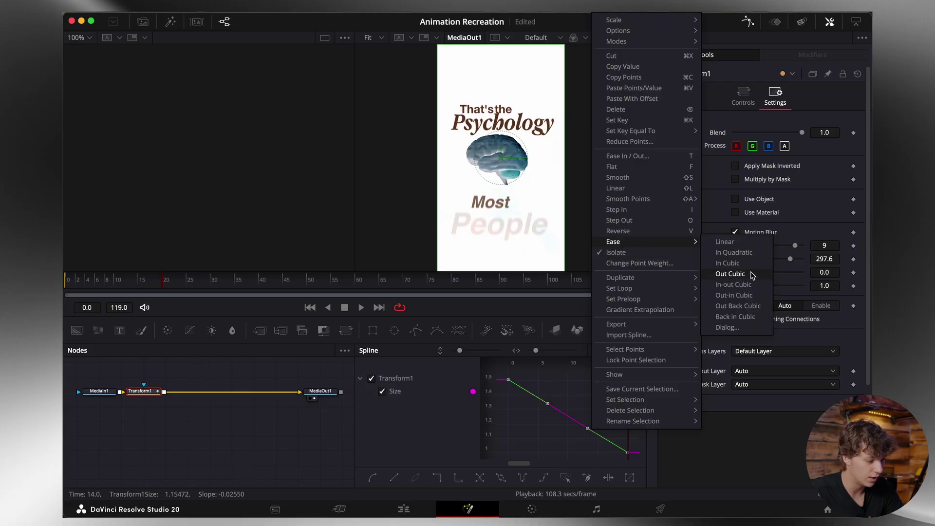
pyautogui.click(731, 274)
# Step: Play the zoom animation from the first frame and return to the Edit page
pyautogui.moveTo(175, 280); pyautogui.dragTo(64, 287)
pyautogui.rightClick(65, 292)
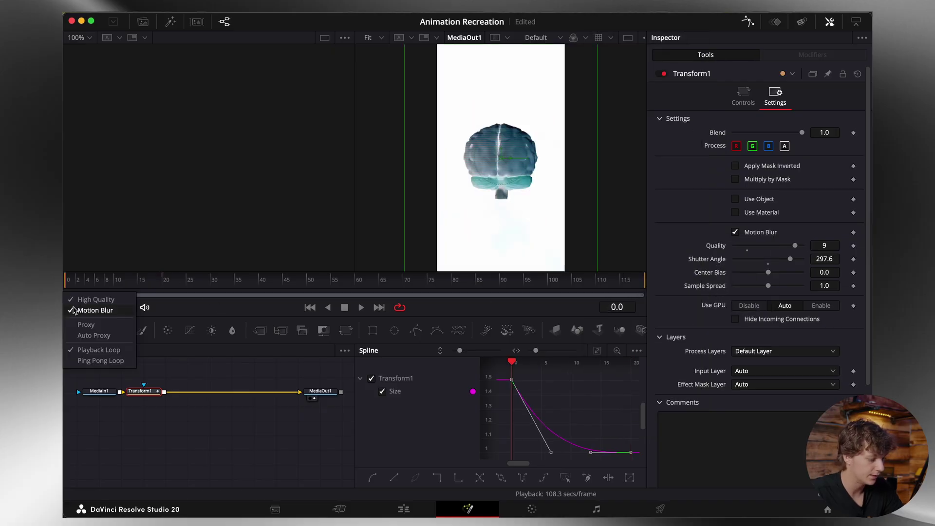
pyautogui.click(236, 378)
pyautogui.press('space')
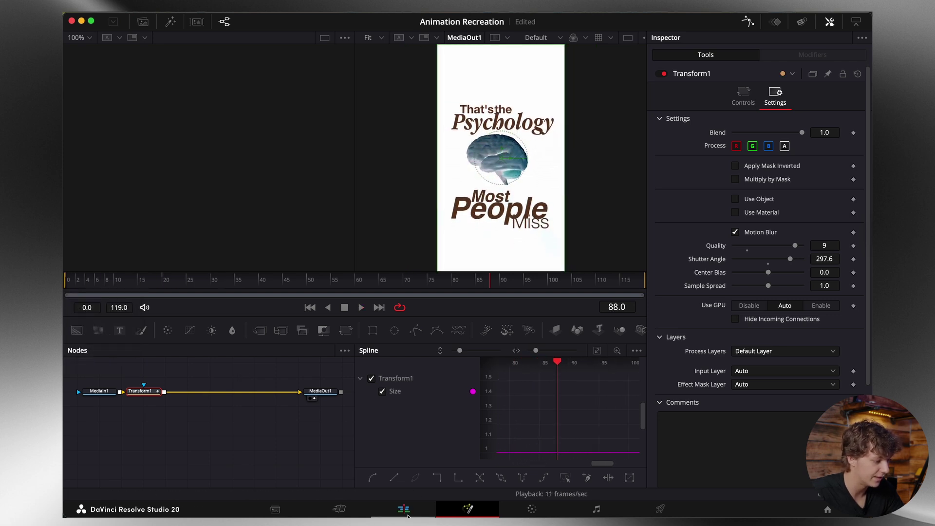
pyautogui.click(407, 512)
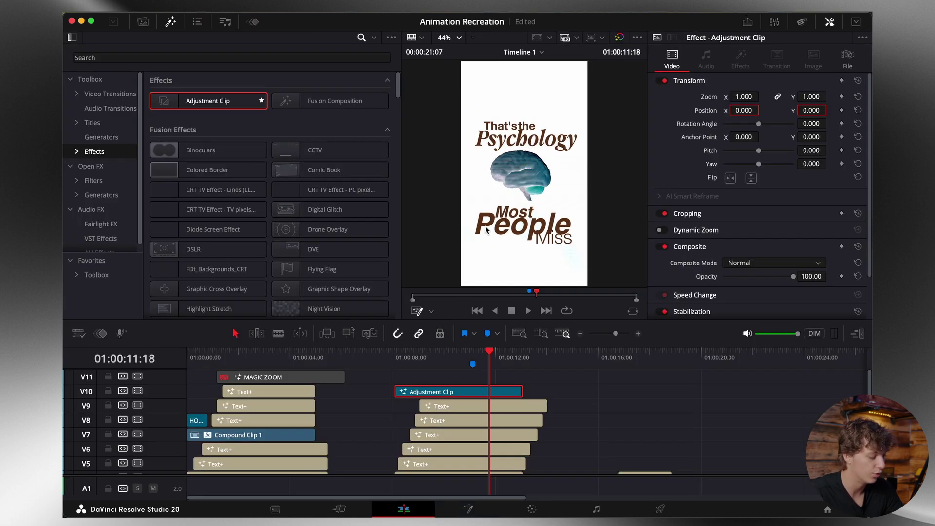
# Step: Move the V2 Adjustment Clip up to V11 and lower its opacity to 36.64
pyautogui.scroll(-4, 486, 414)
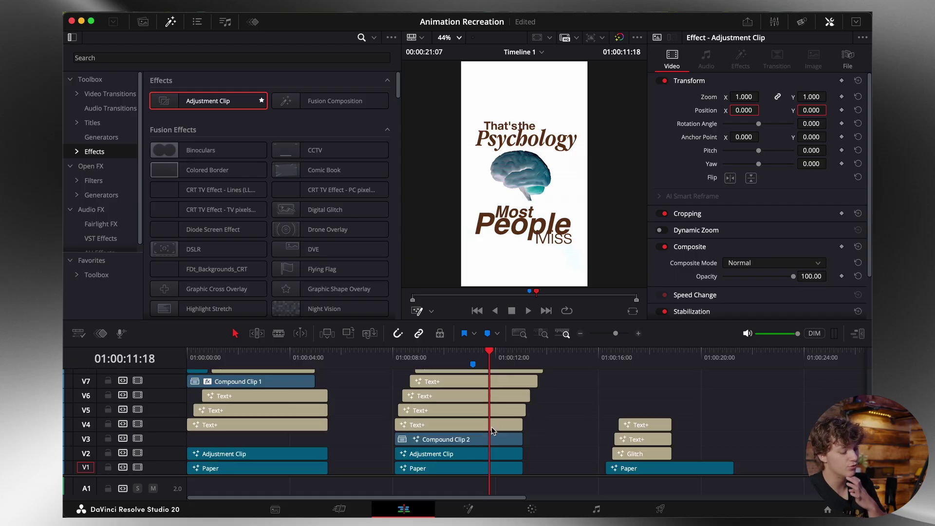
pyautogui.click(454, 454)
pyautogui.moveTo(451, 455); pyautogui.dragTo(440, 382)
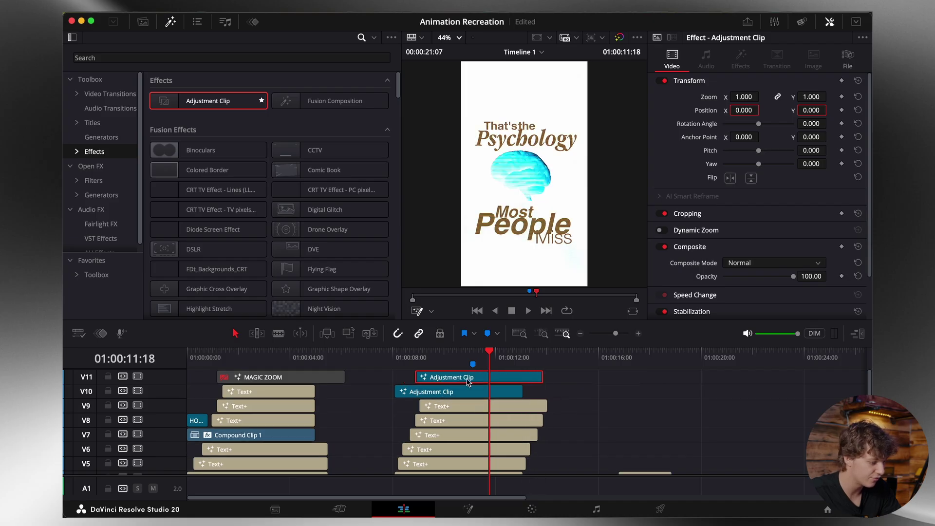
pyautogui.moveTo(795, 277); pyautogui.dragTo(751, 287)
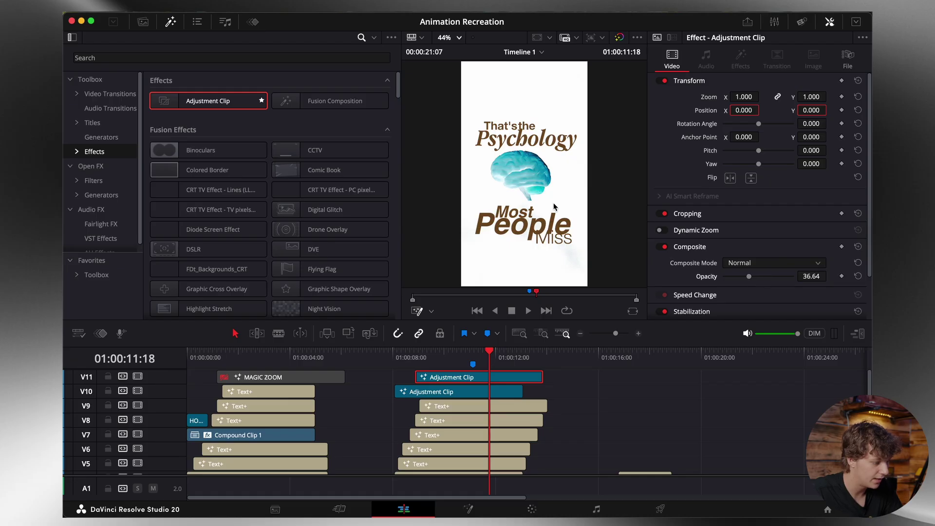
pyautogui.scroll(10, 526, 142)
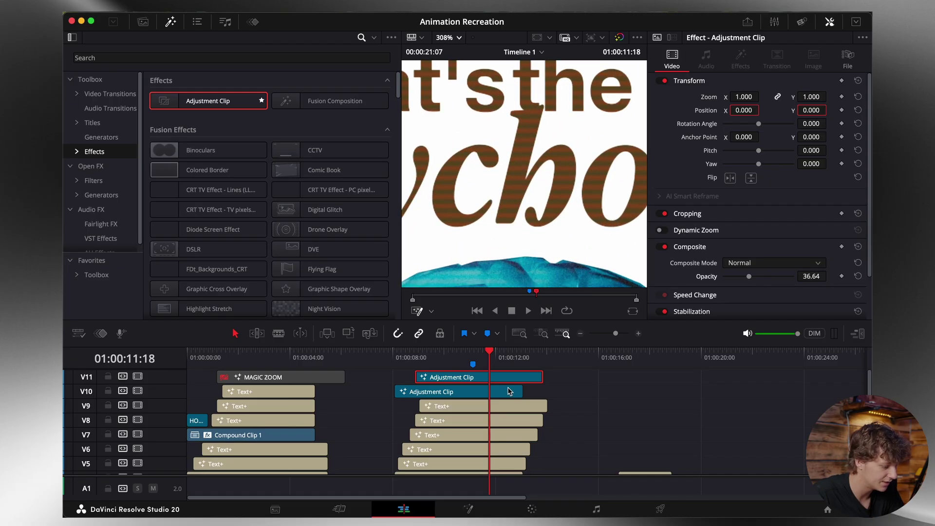
# Step: Change the Scanlines1 Color 2 from cyan to near-white in Fusion
pyautogui.click(469, 509)
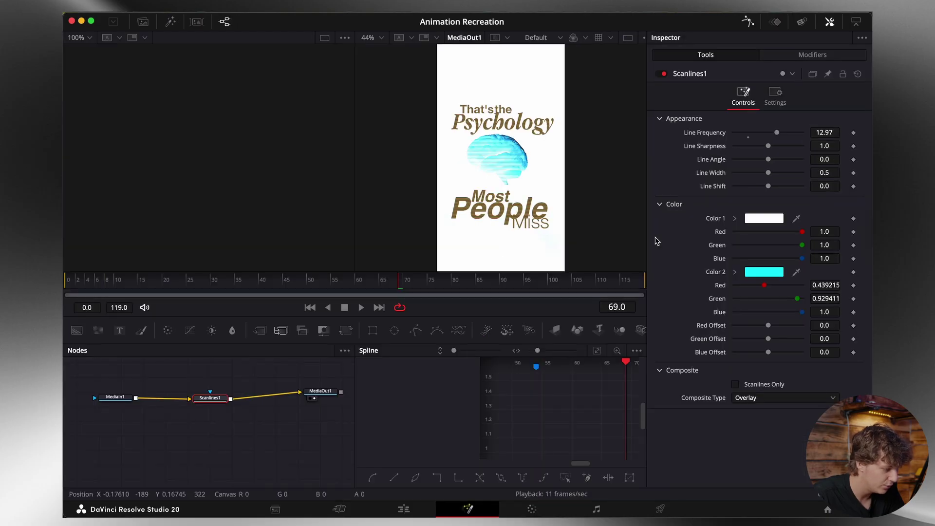
pyautogui.click(761, 274)
pyautogui.moveTo(287, 361); pyautogui.dragTo(305, 362)
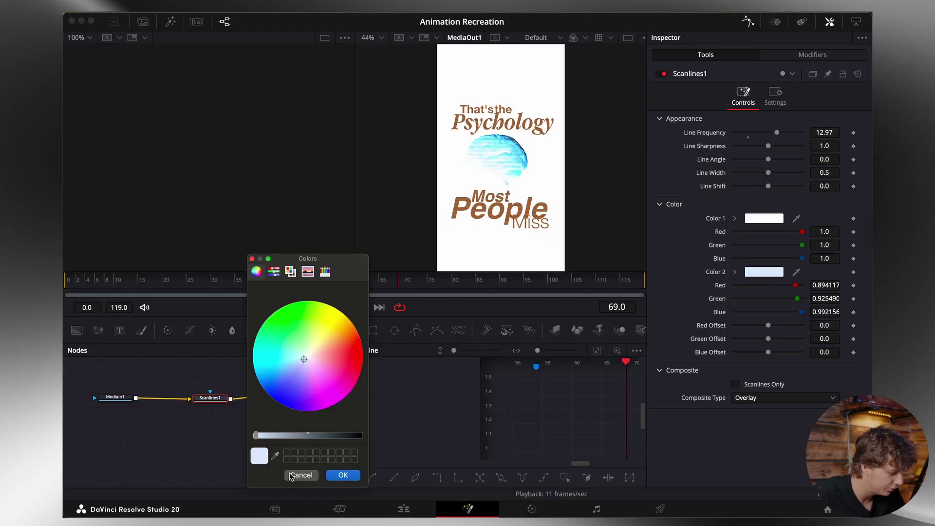
pyautogui.click(343, 475)
pyautogui.hotkey('shift', '4')
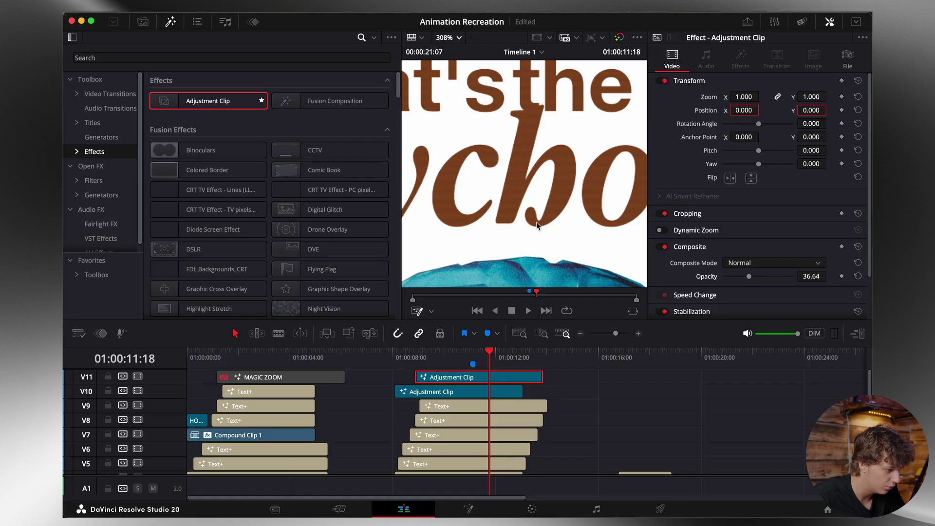
# Step: Fit the viewer to the frame and set the V11 adjustment clip's opacity to 30.53
pyautogui.click(457, 39)
pyautogui.click(455, 52)
pyautogui.scroll(5, 511, 138)
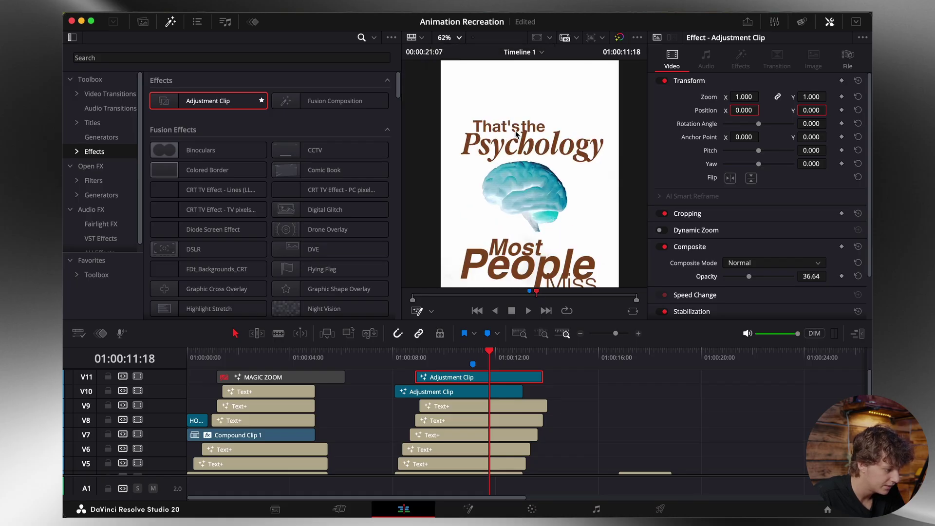
pyautogui.scroll(4, 512, 138)
pyautogui.scroll(-10, 544, 158)
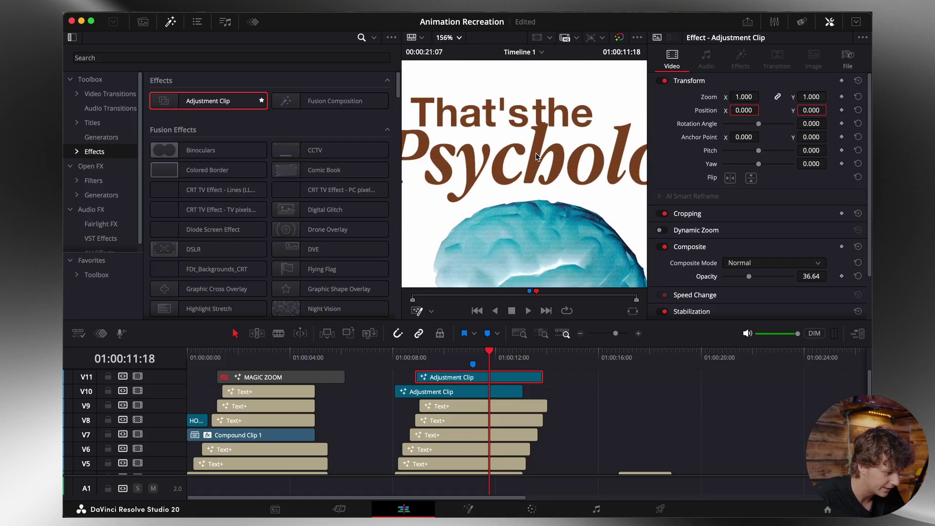
pyautogui.scroll(-2, 557, 236)
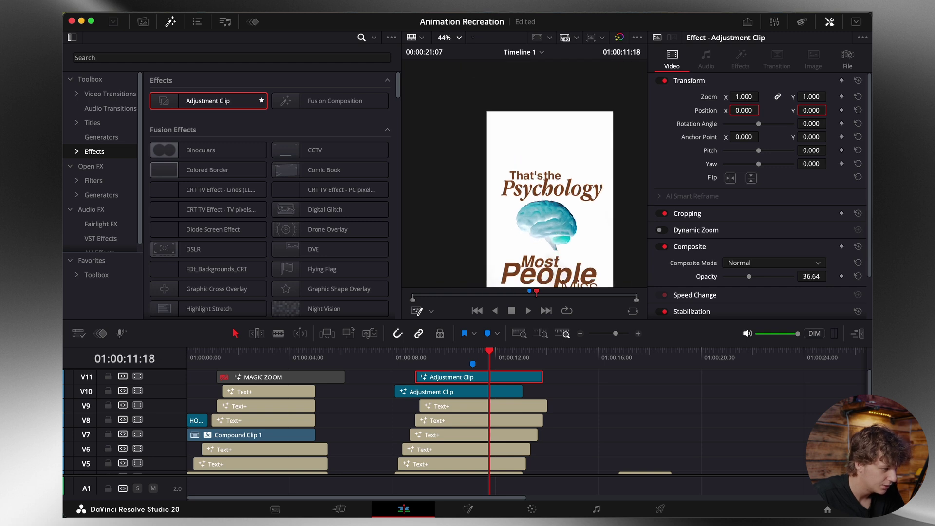
pyautogui.click(459, 37)
pyautogui.click(507, 61)
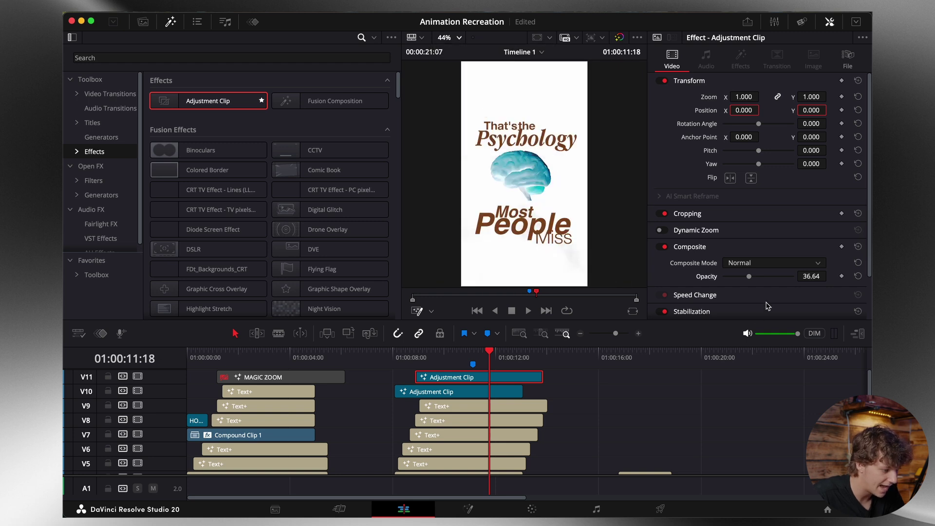
pyautogui.moveTo(747, 278); pyautogui.dragTo(814, 281)
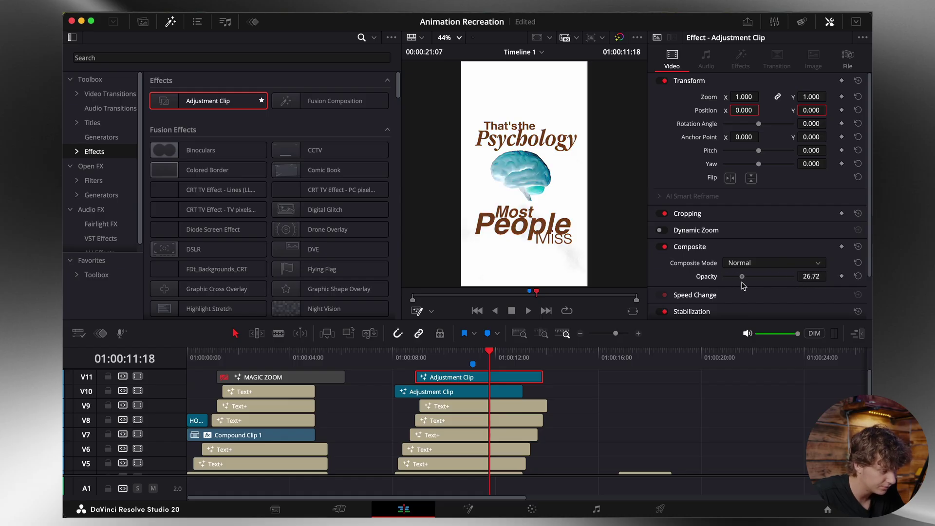
pyautogui.click(402, 354)
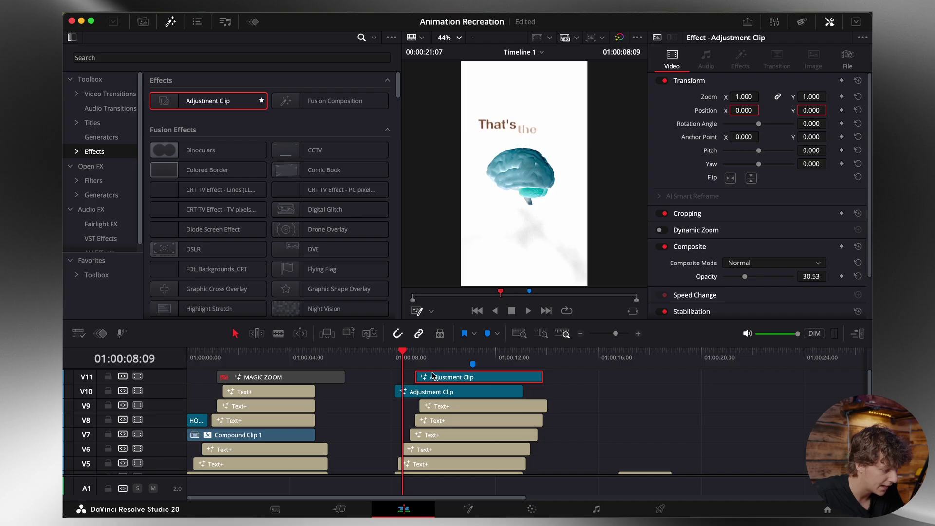